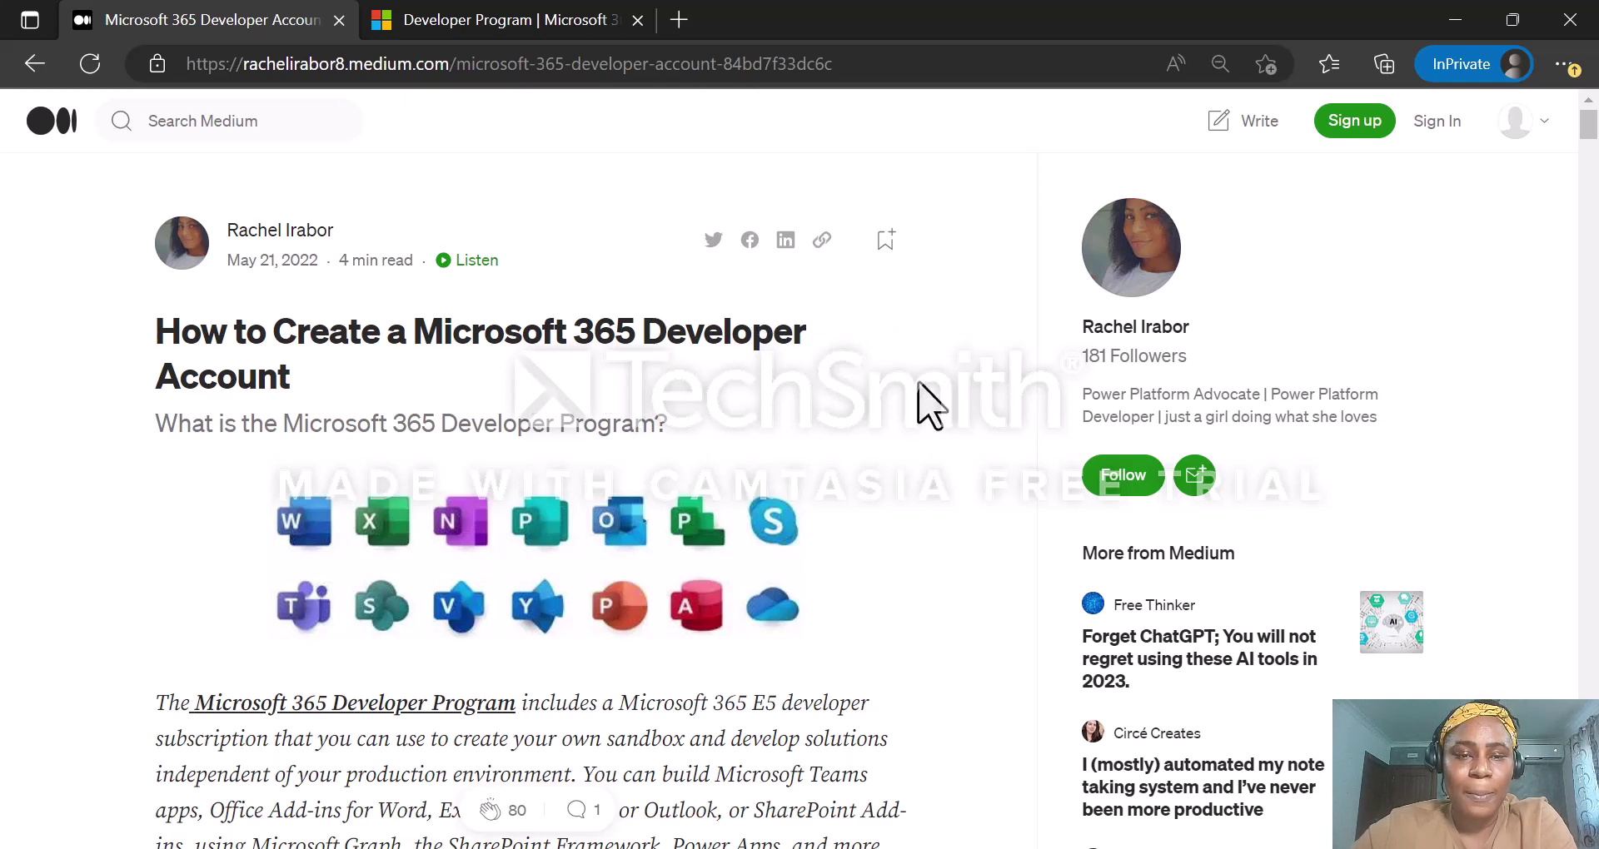
# - Go to the Developer Program page and choose Join now to reach the Microsoft sign-in page
pyautogui.moveTo(1586, 125)
pyautogui.mouseDown()
pyautogui.moveTo(1589, 229)
pyautogui.moveTo(1589, 125)
pyautogui.mouseUp()
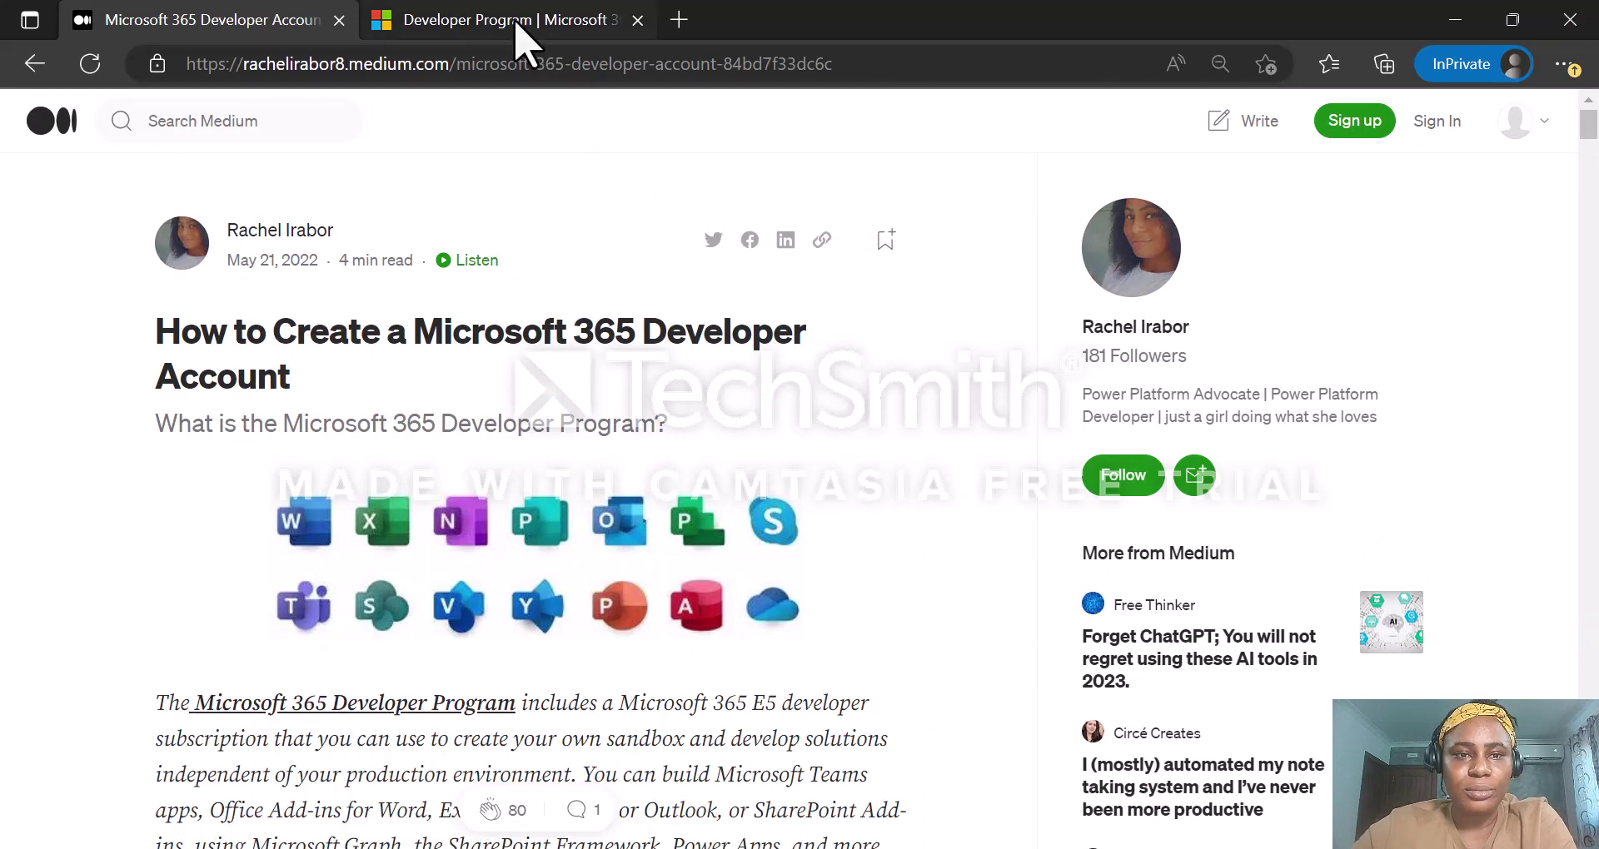
pyautogui.click(518, 26)
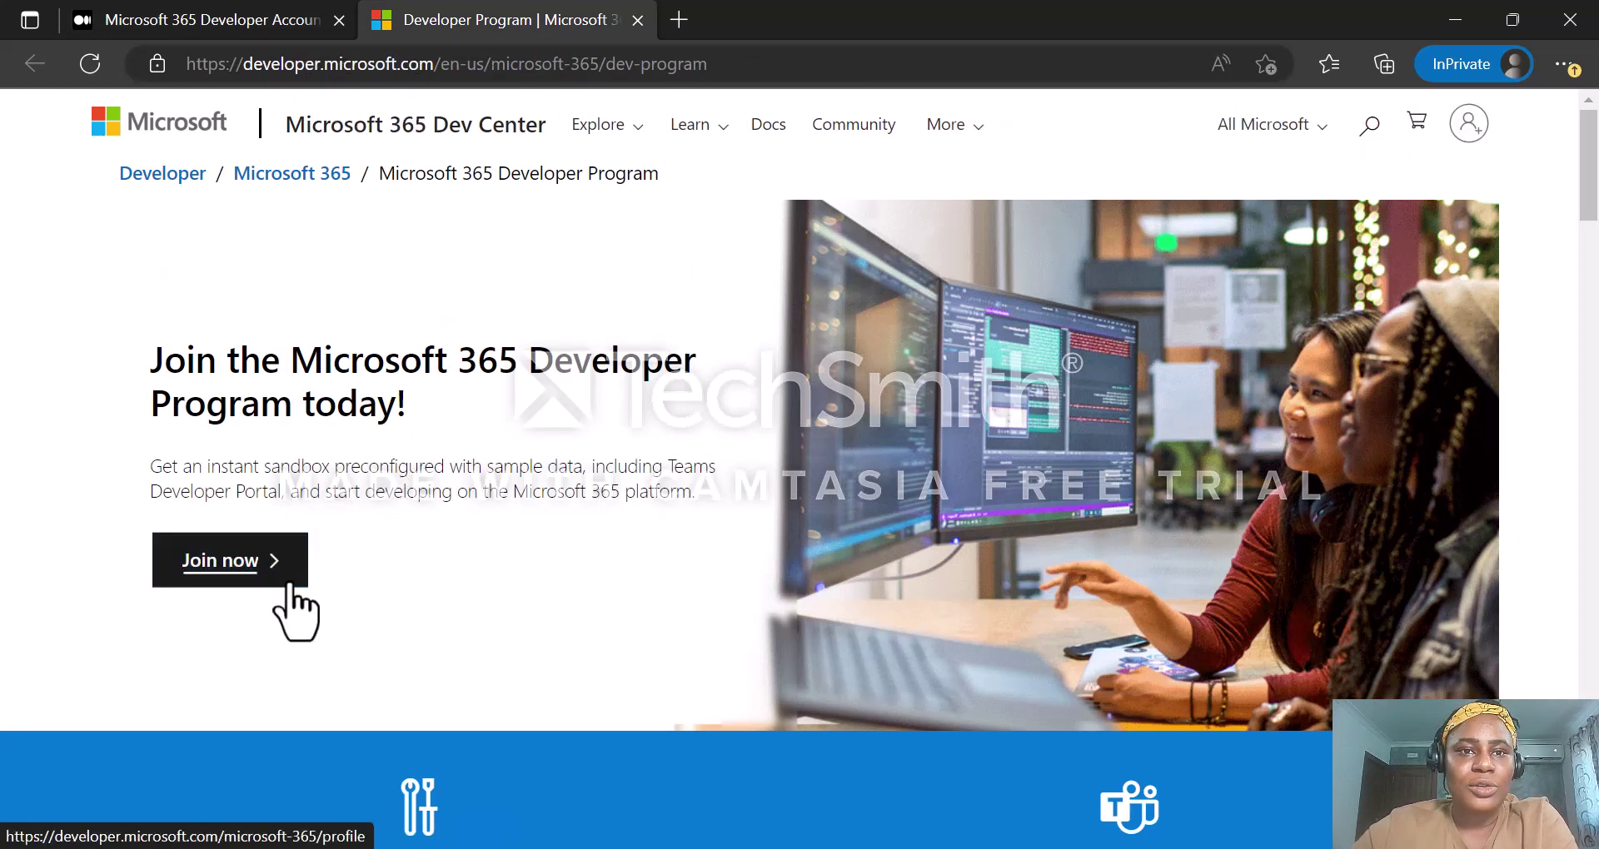
pyautogui.click(264, 582)
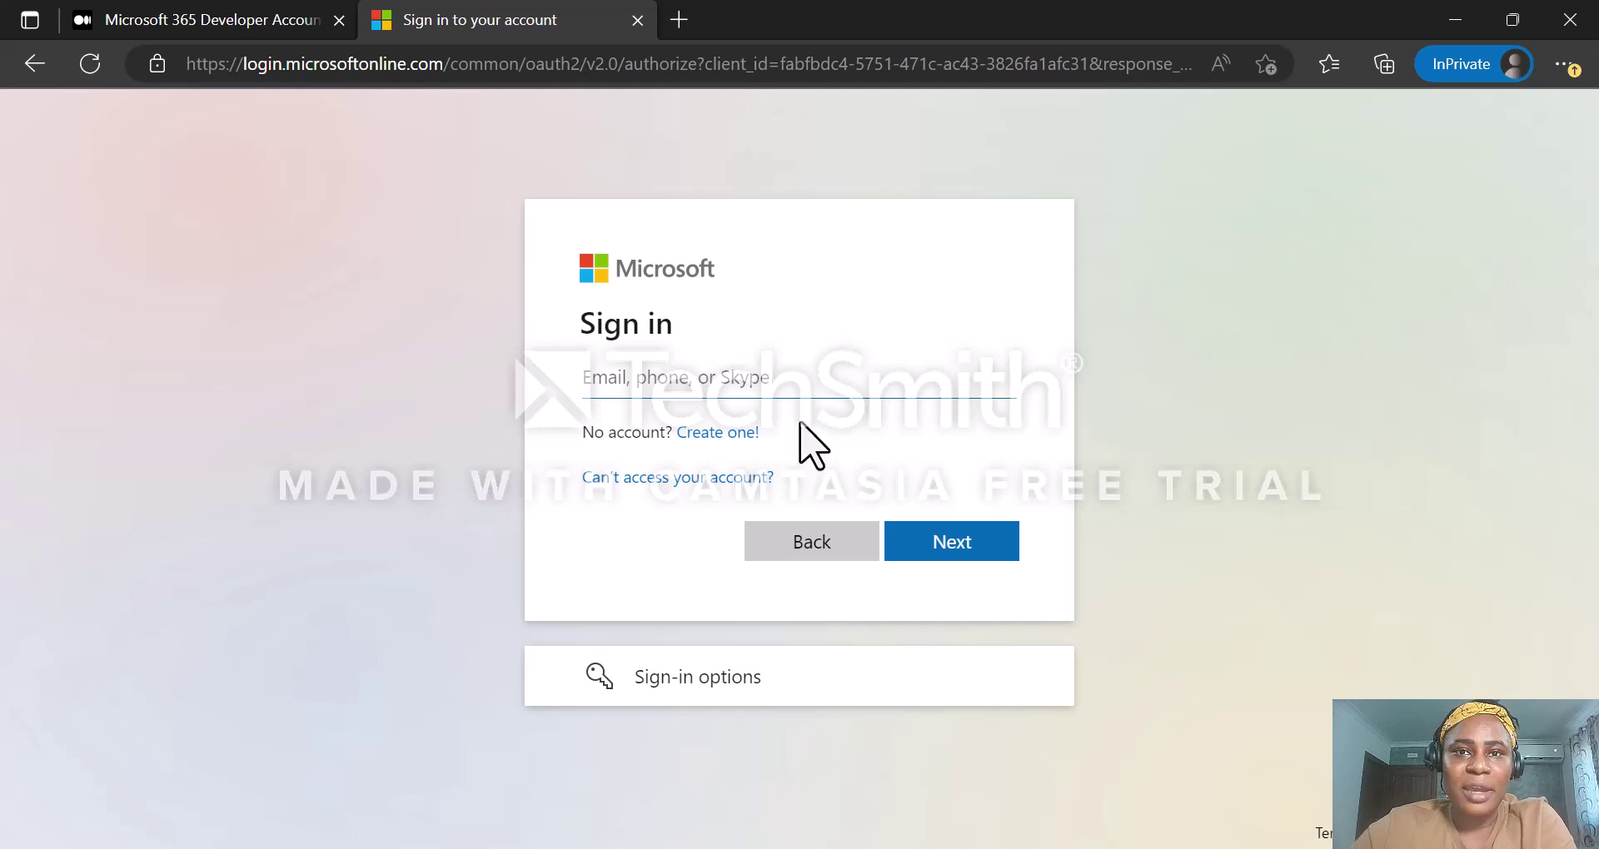
# - Sign in with the account's e-mail address and password, answering No to staying signed in
pyautogui.click(753, 383)
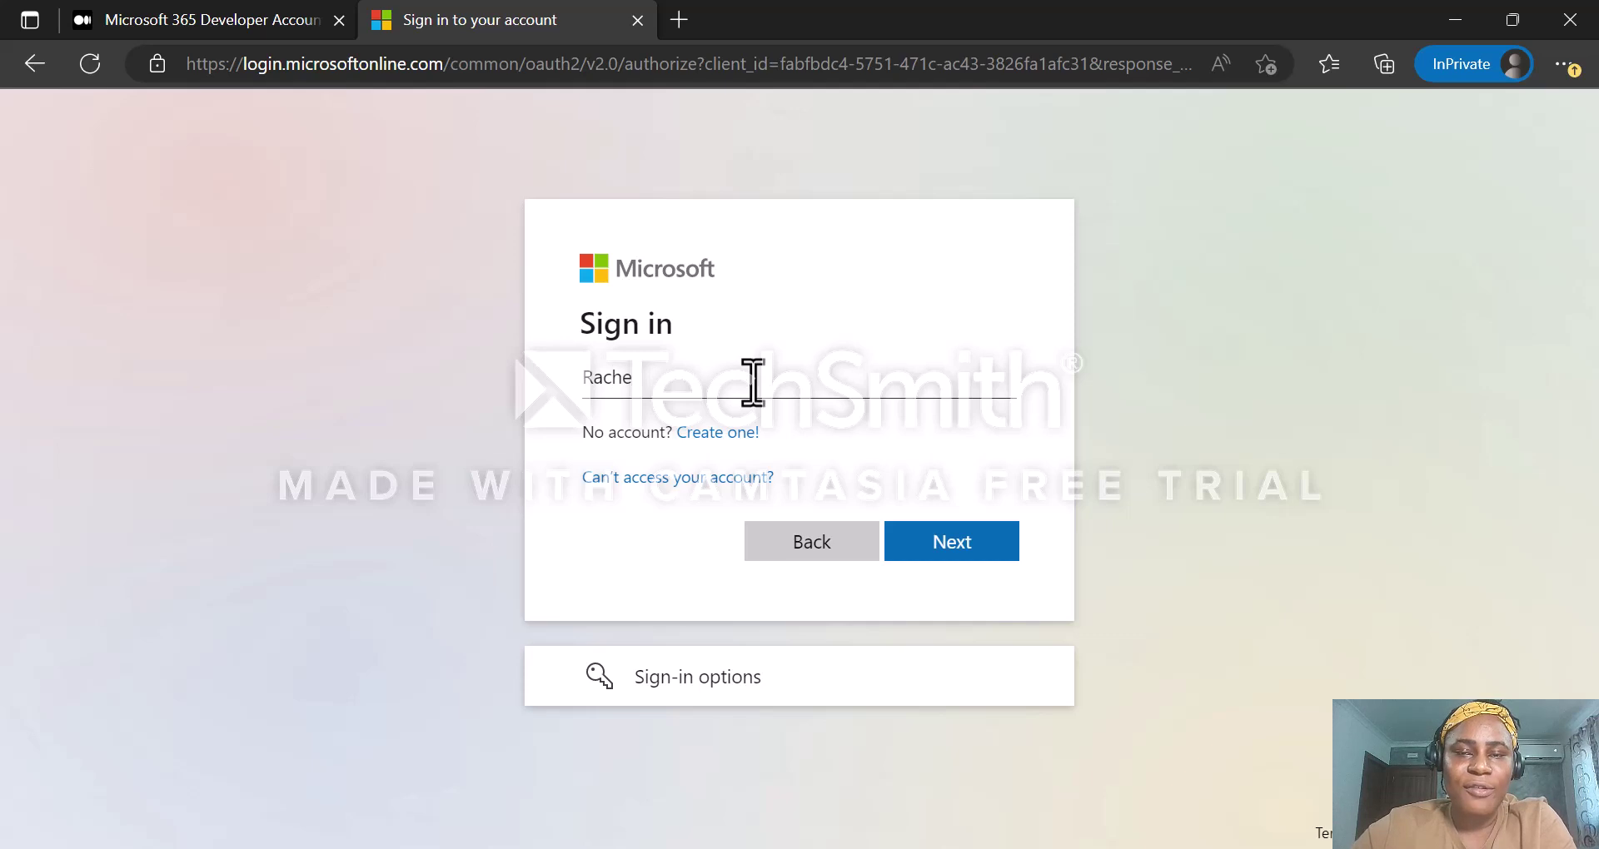
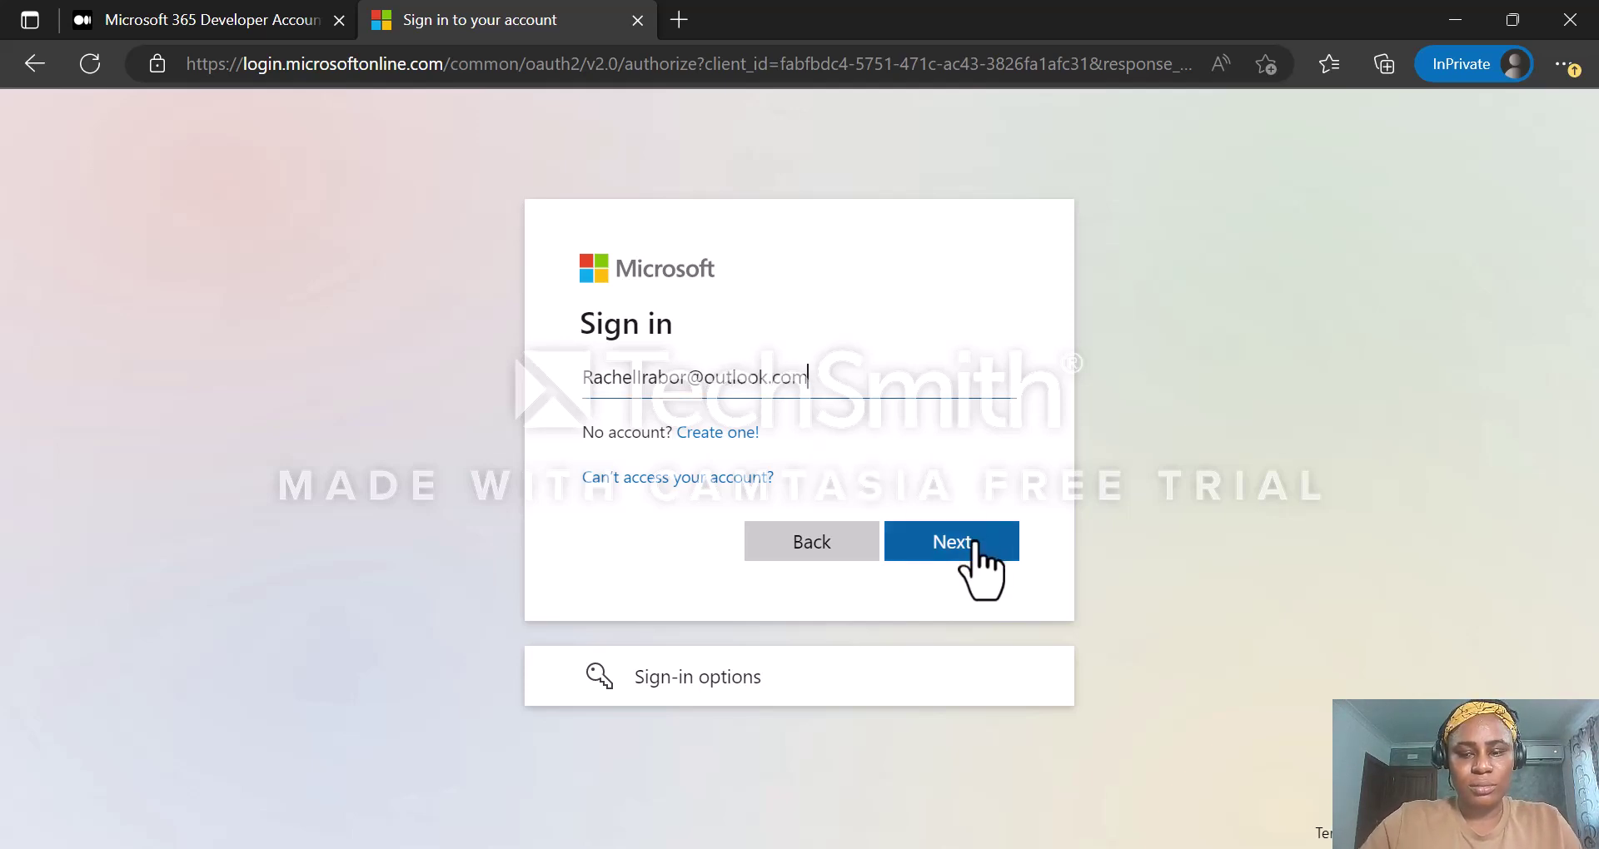
pyautogui.click(973, 543)
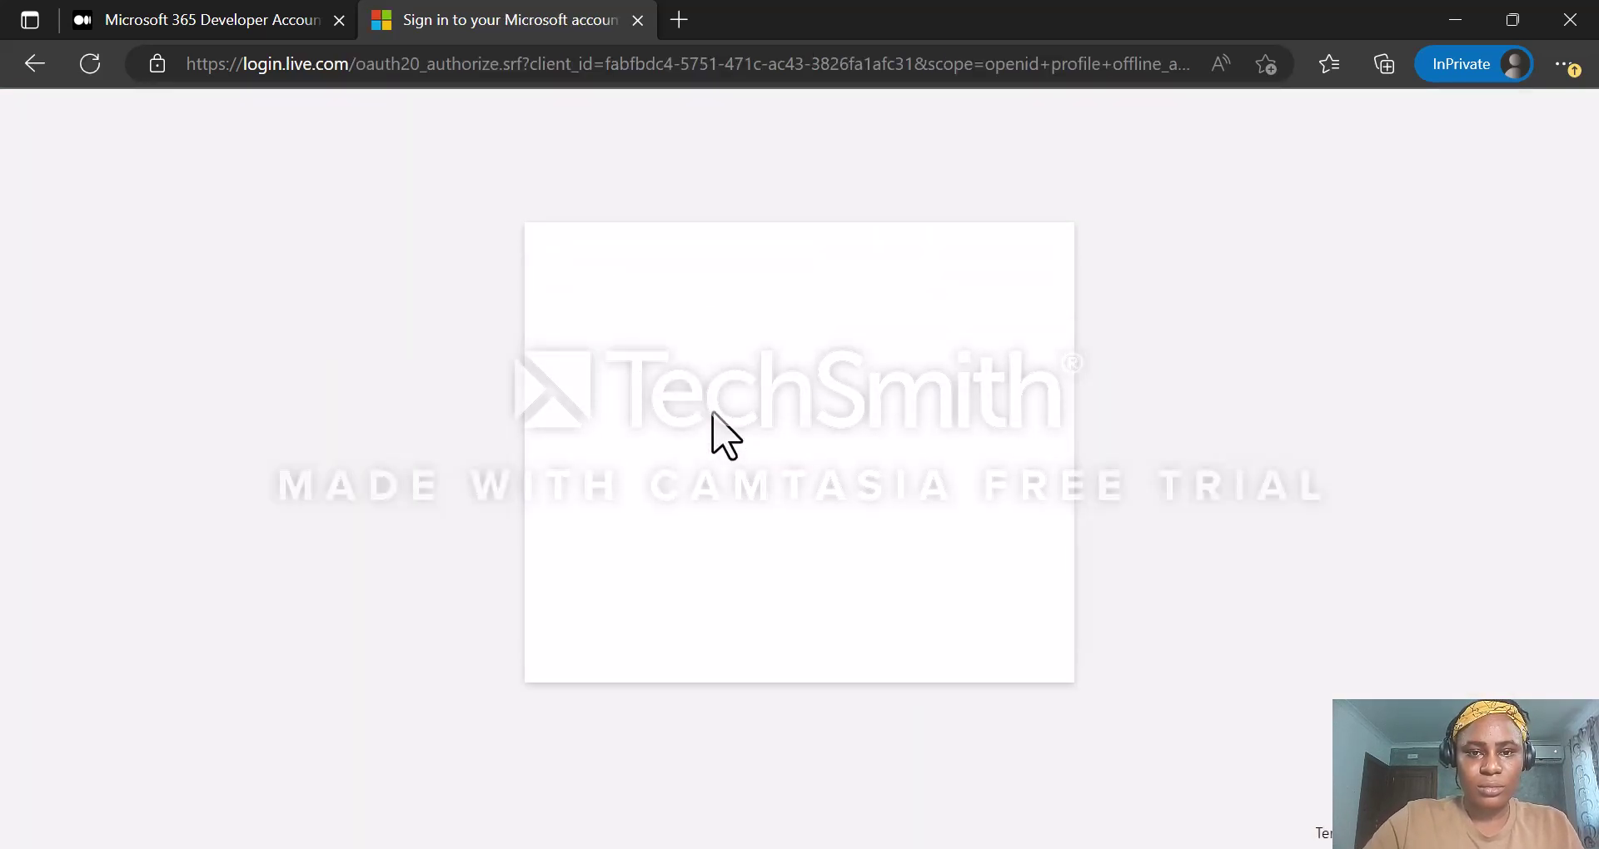
pyautogui.write('••')
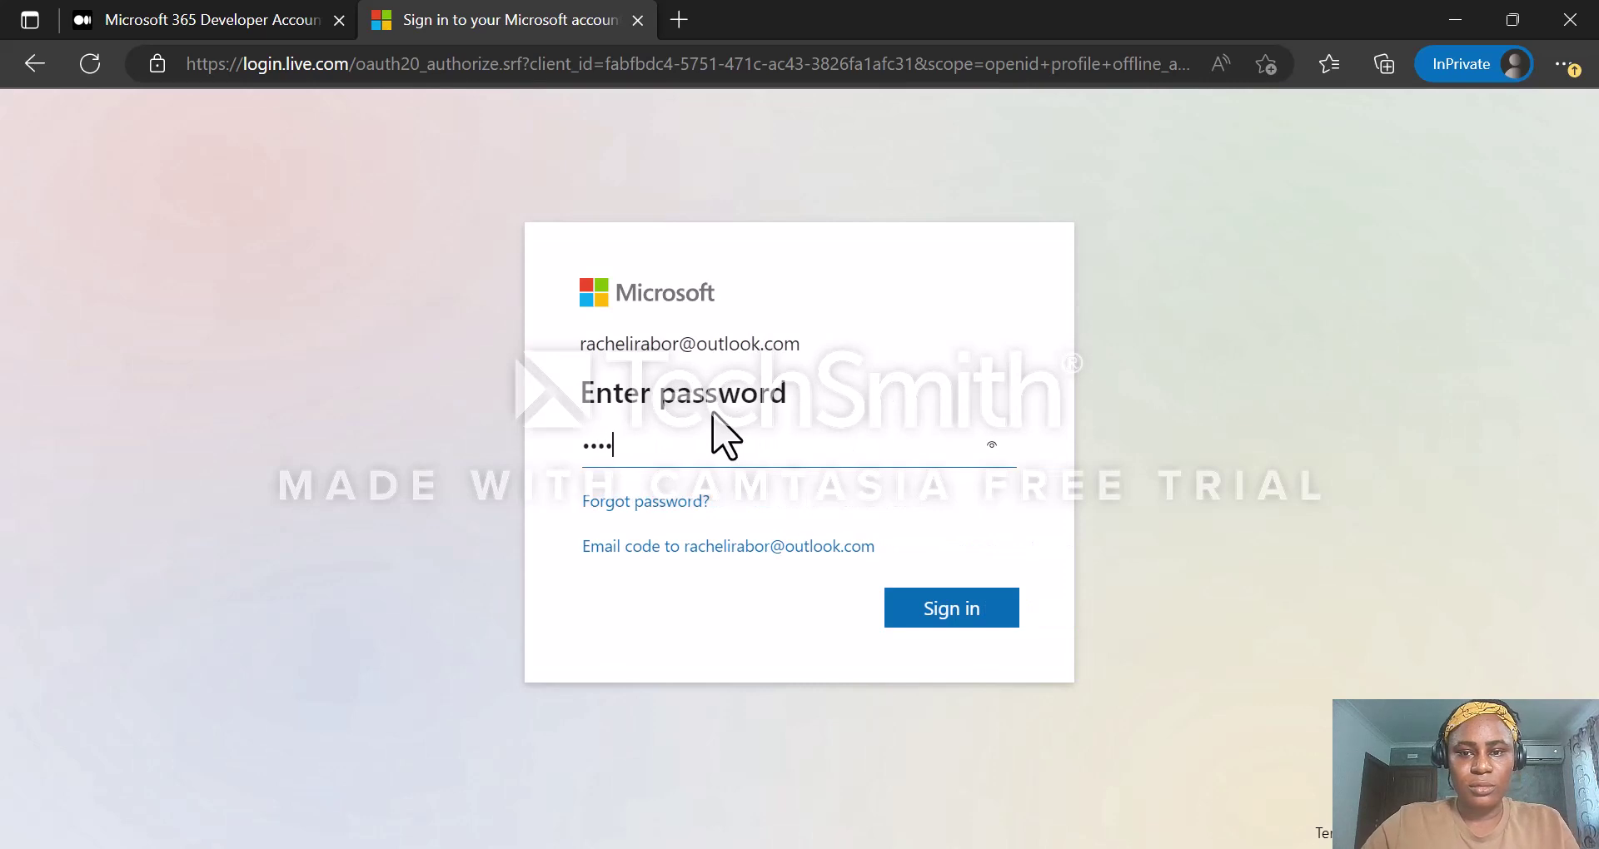
pyautogui.write('•••••••')
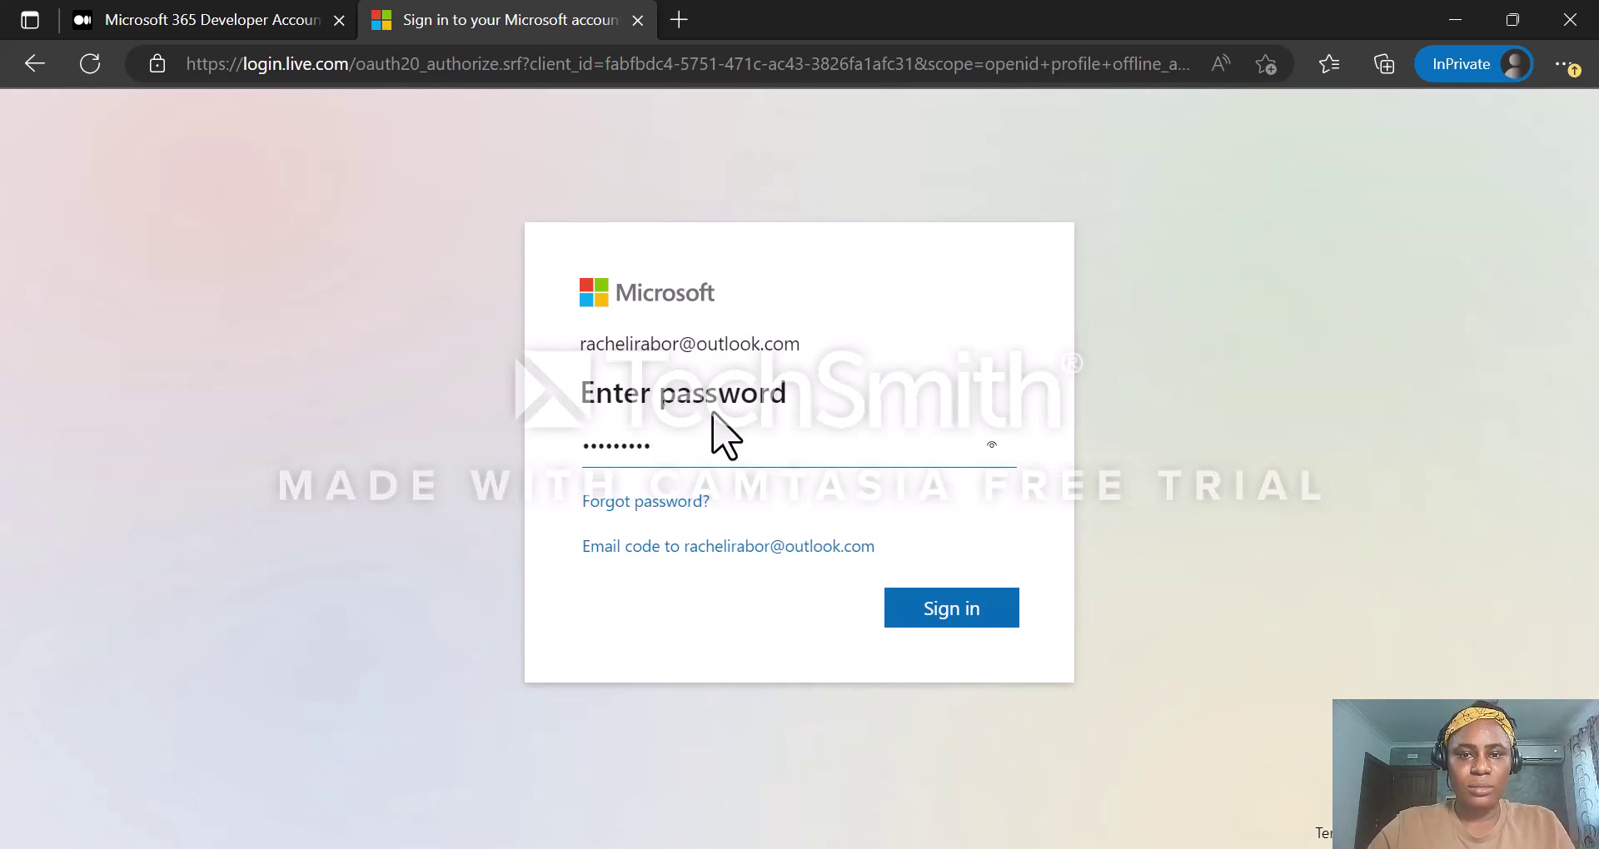
pyautogui.click(928, 615)
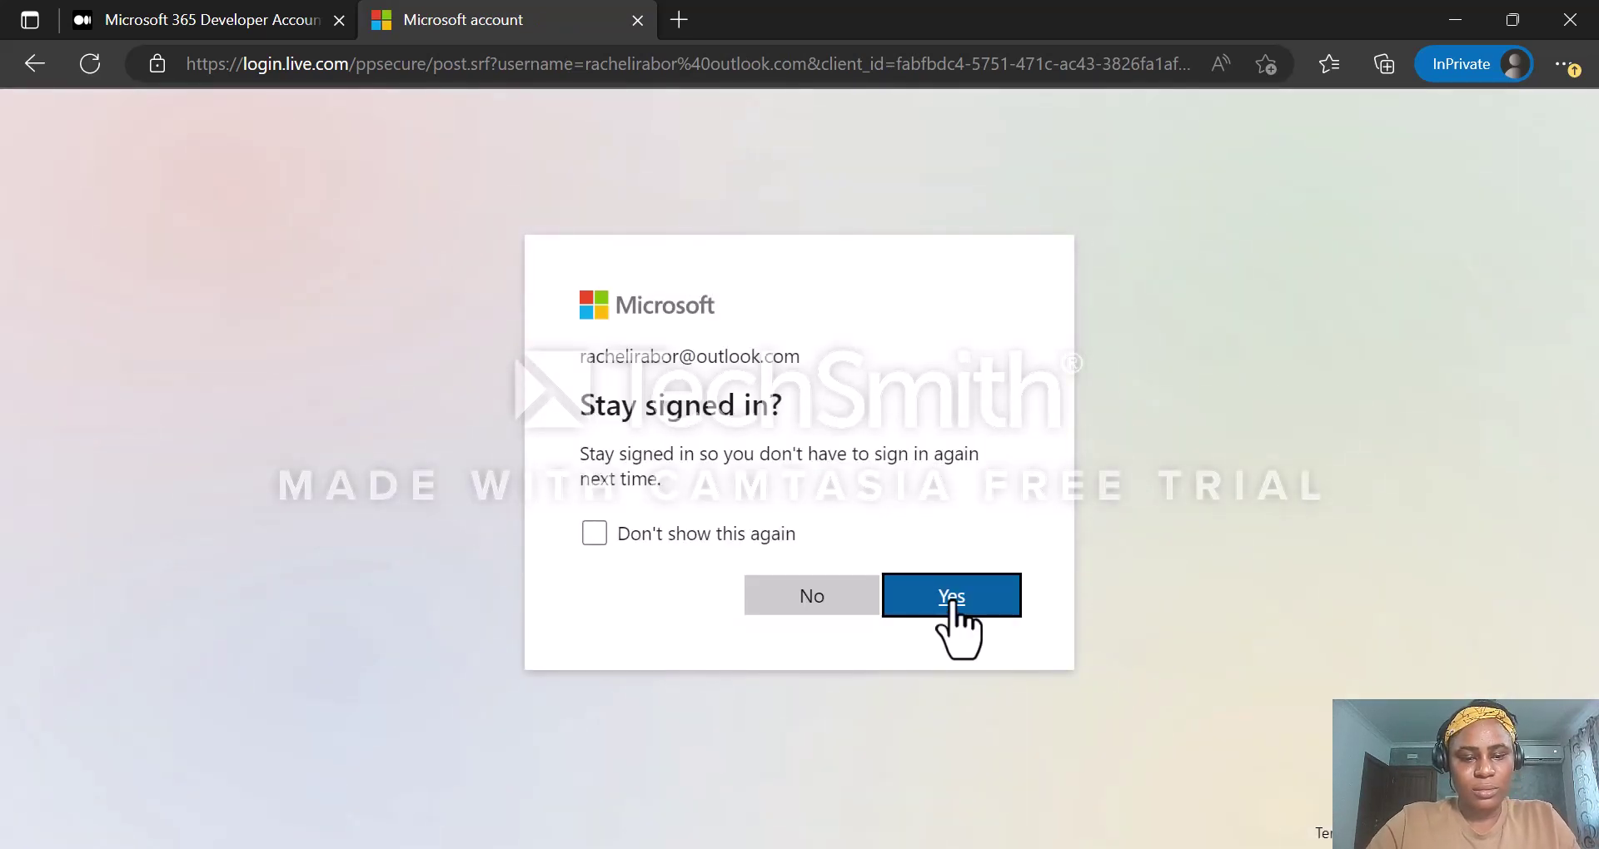
pyautogui.click(815, 606)
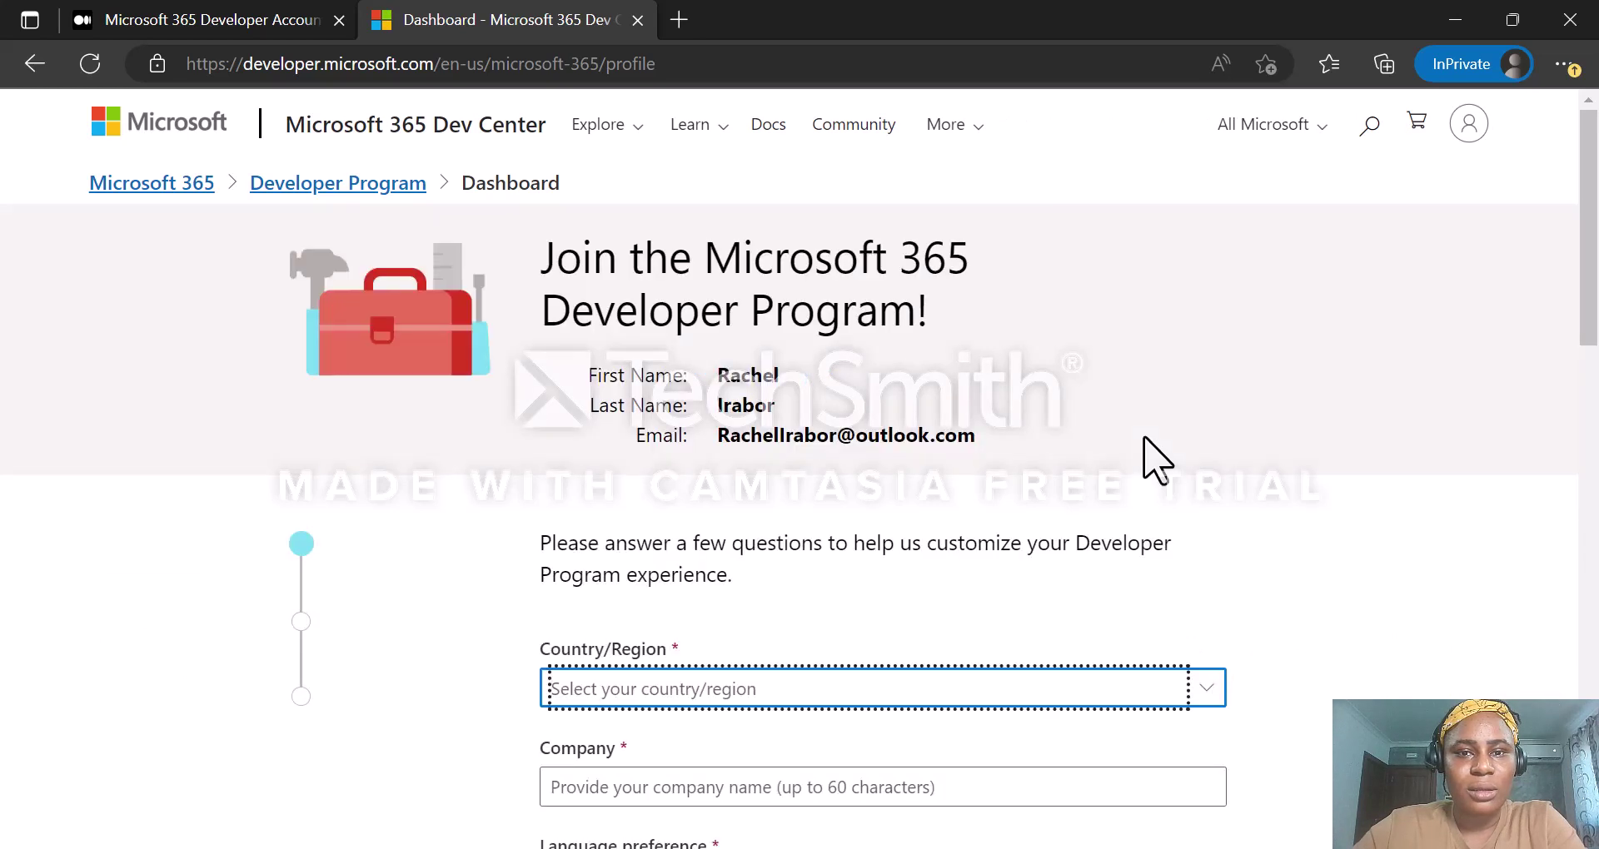
# - Review the prefilled name details and scroll down to the Country/Region, Company and Language fields
pyautogui.moveTo(1591, 308)
pyautogui.mouseDown()
pyautogui.moveTo(1591, 387)
pyautogui.moveTo(1594, 306)
pyautogui.mouseUp()
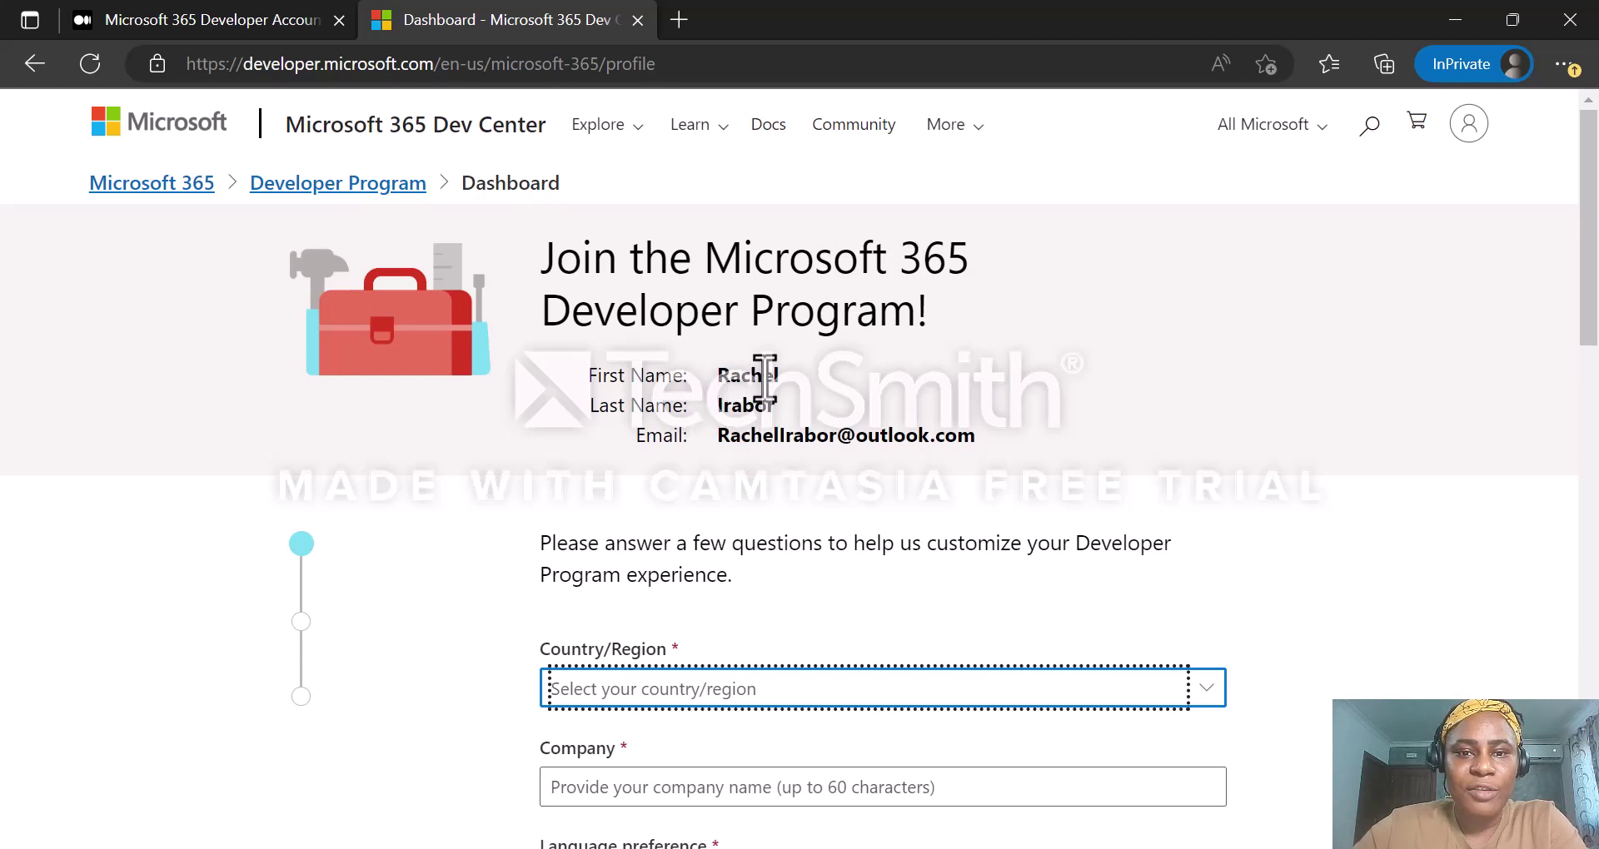
pyautogui.click(707, 374)
pyautogui.moveTo(707, 375); pyautogui.dragTo(760, 410)
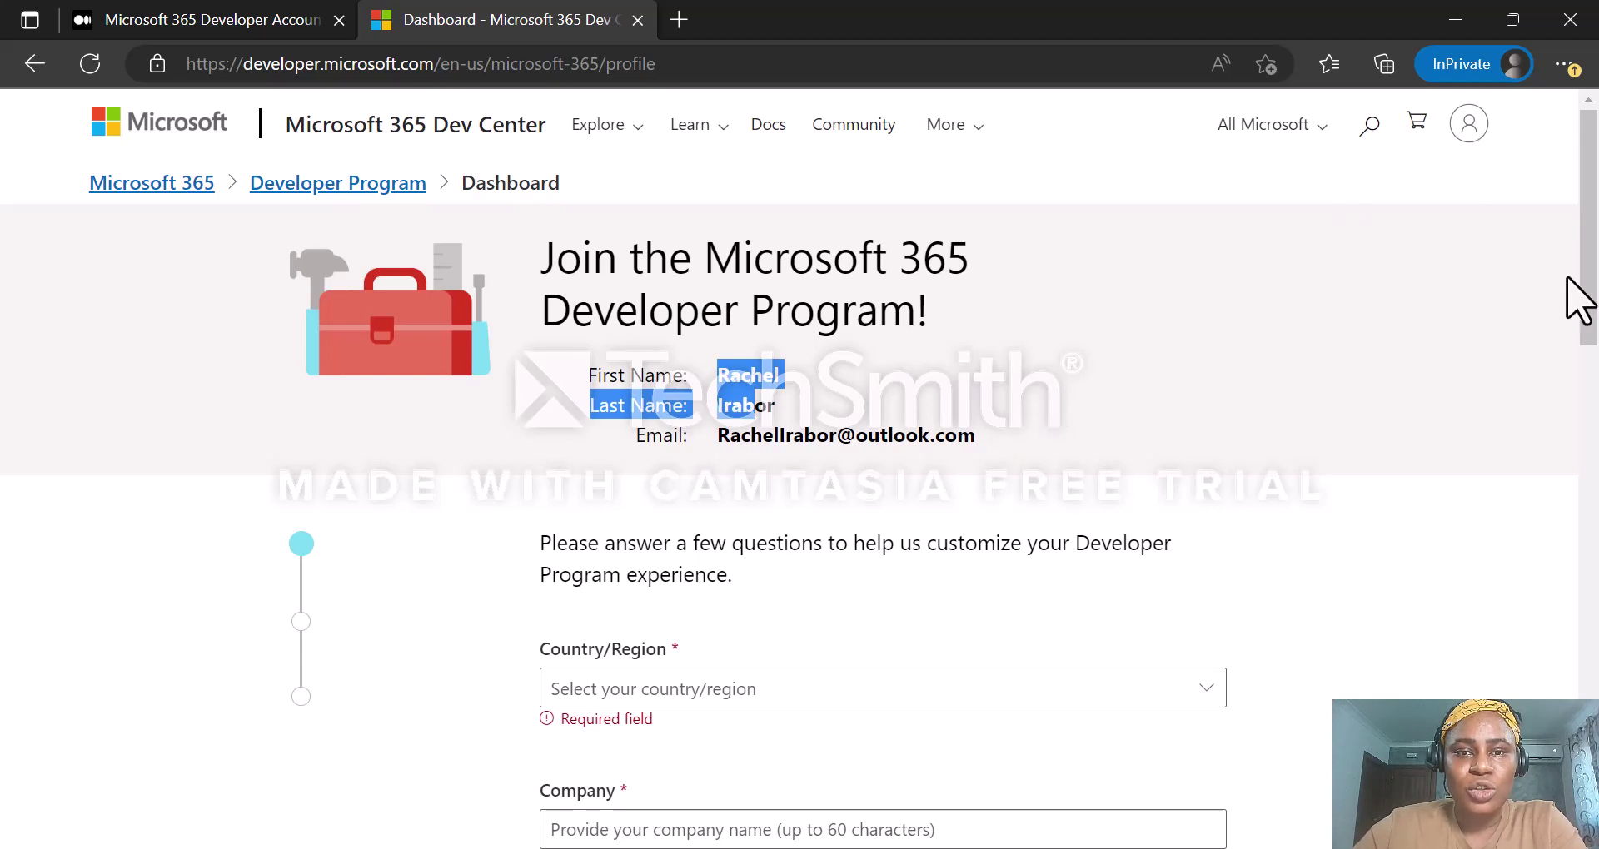
pyautogui.moveTo(1596, 321); pyautogui.dragTo(1595, 425)
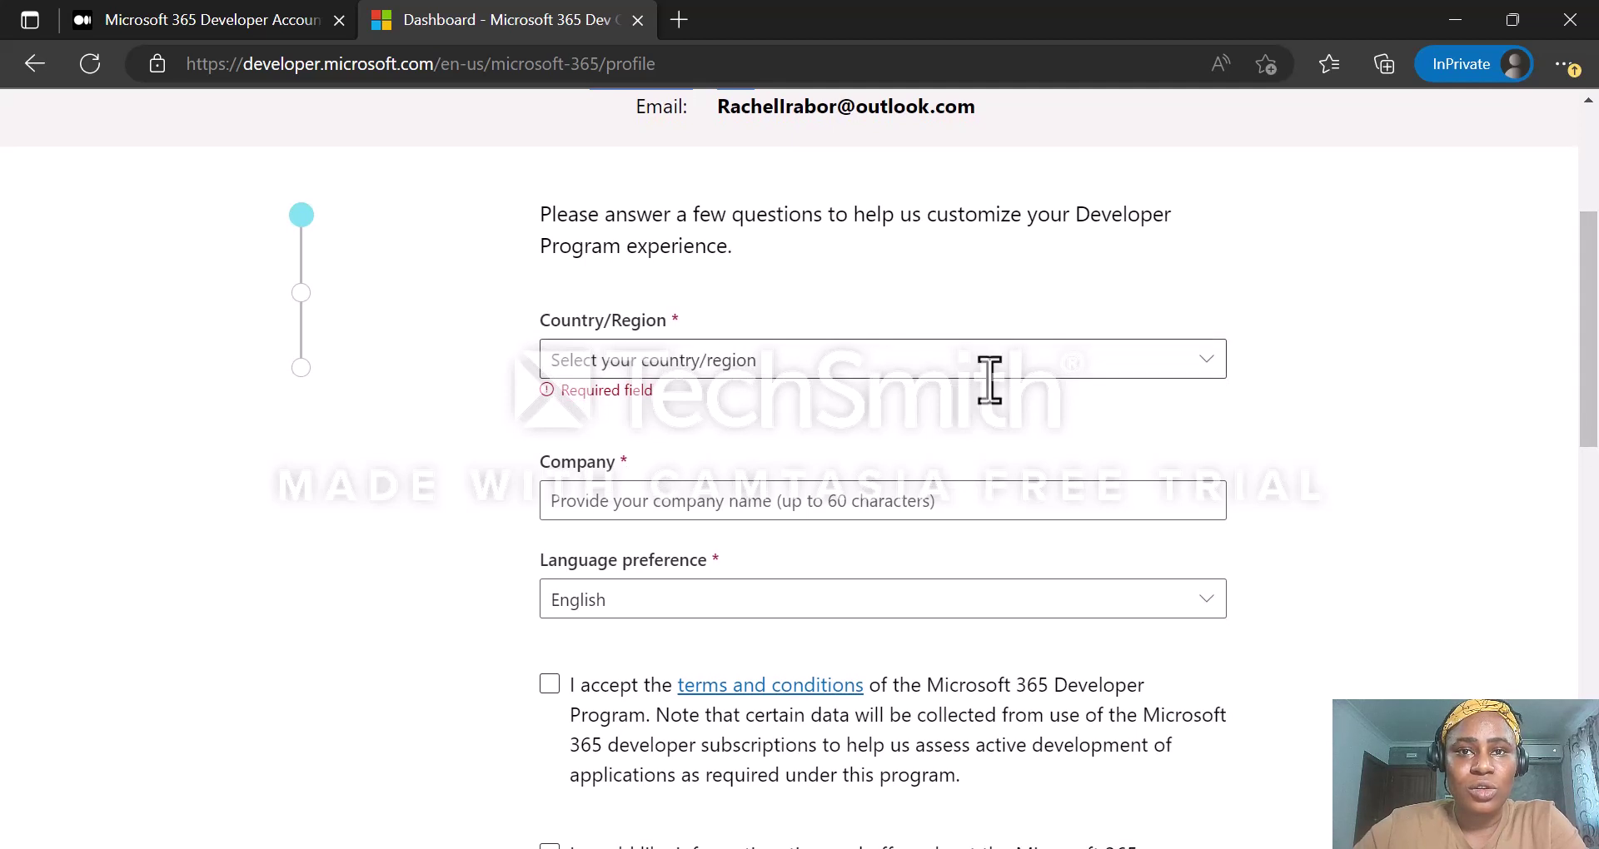
# - Set Country/Region to Nigeria
pyautogui.click(829, 358)
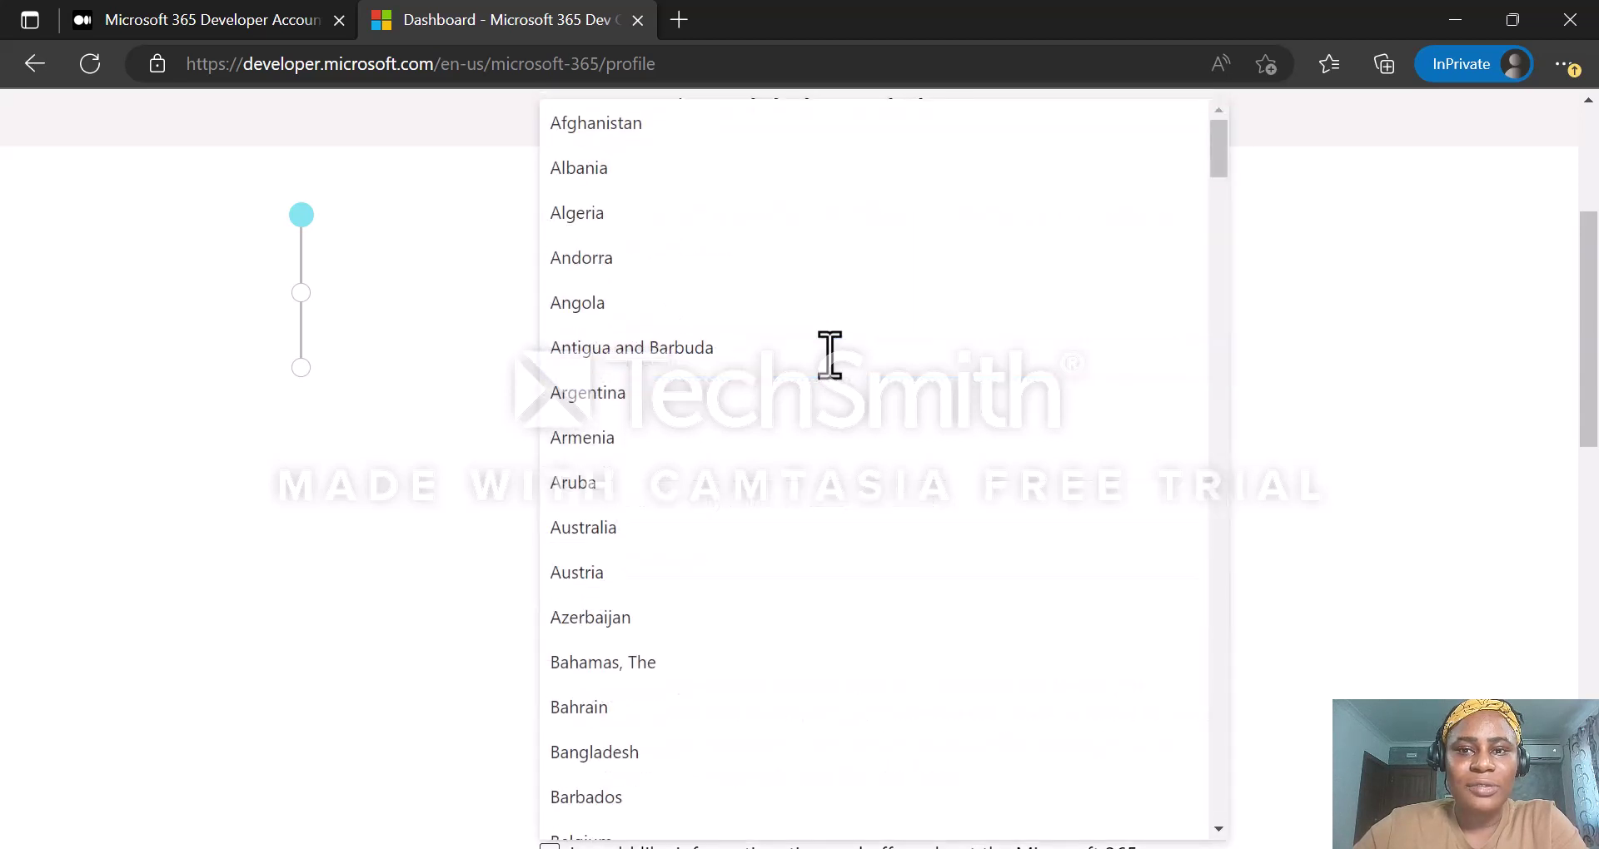
pyautogui.scroll(-20, 829, 355)
pyautogui.scroll(-3, 829, 356)
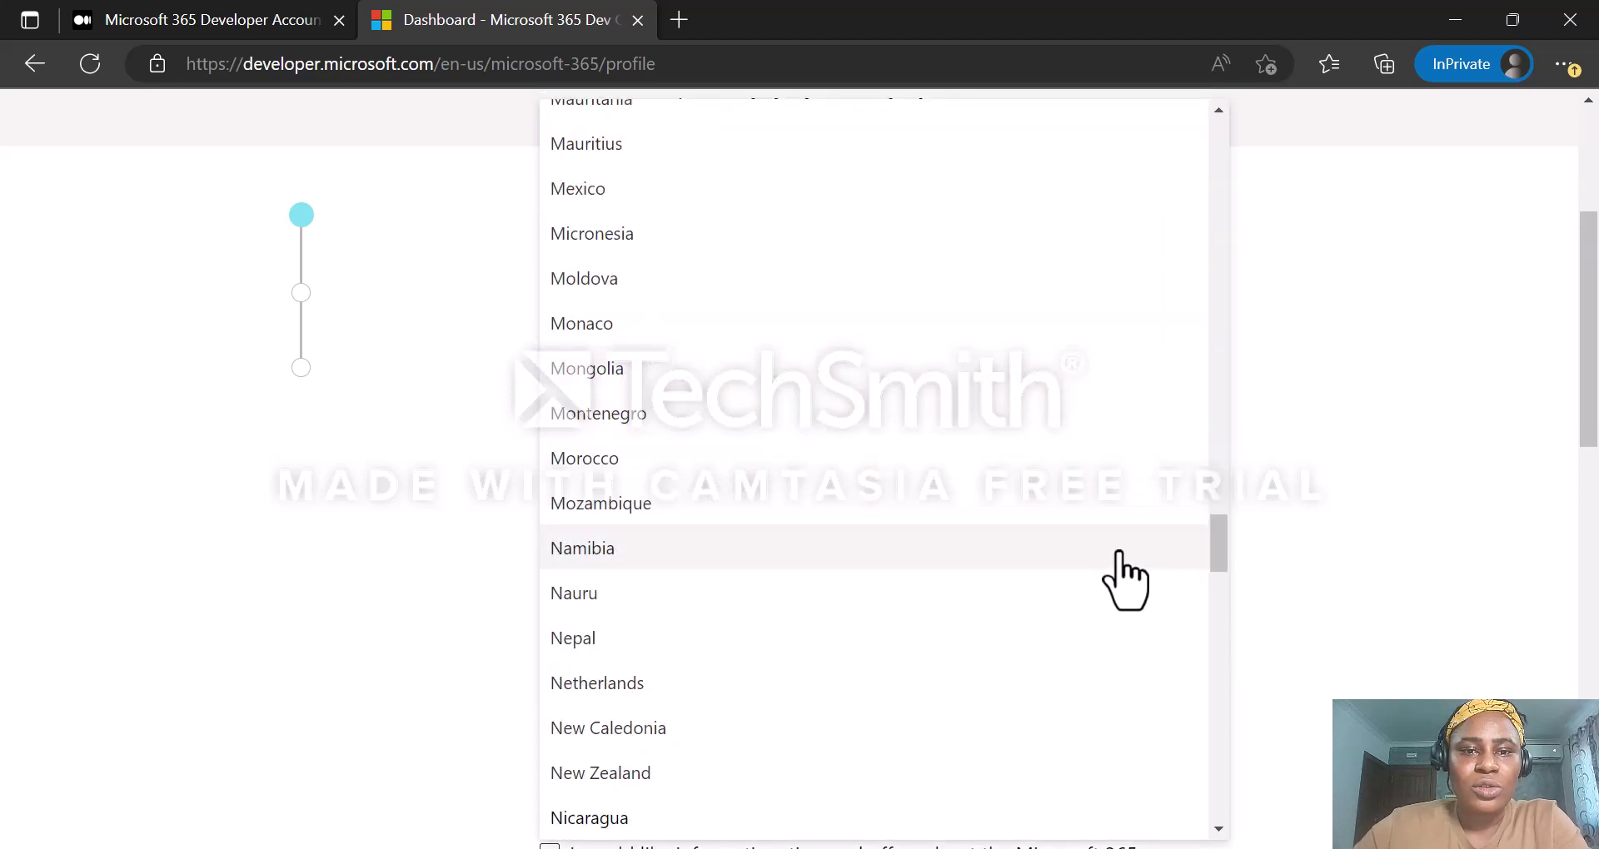
pyautogui.scroll(-3, 1218, 575)
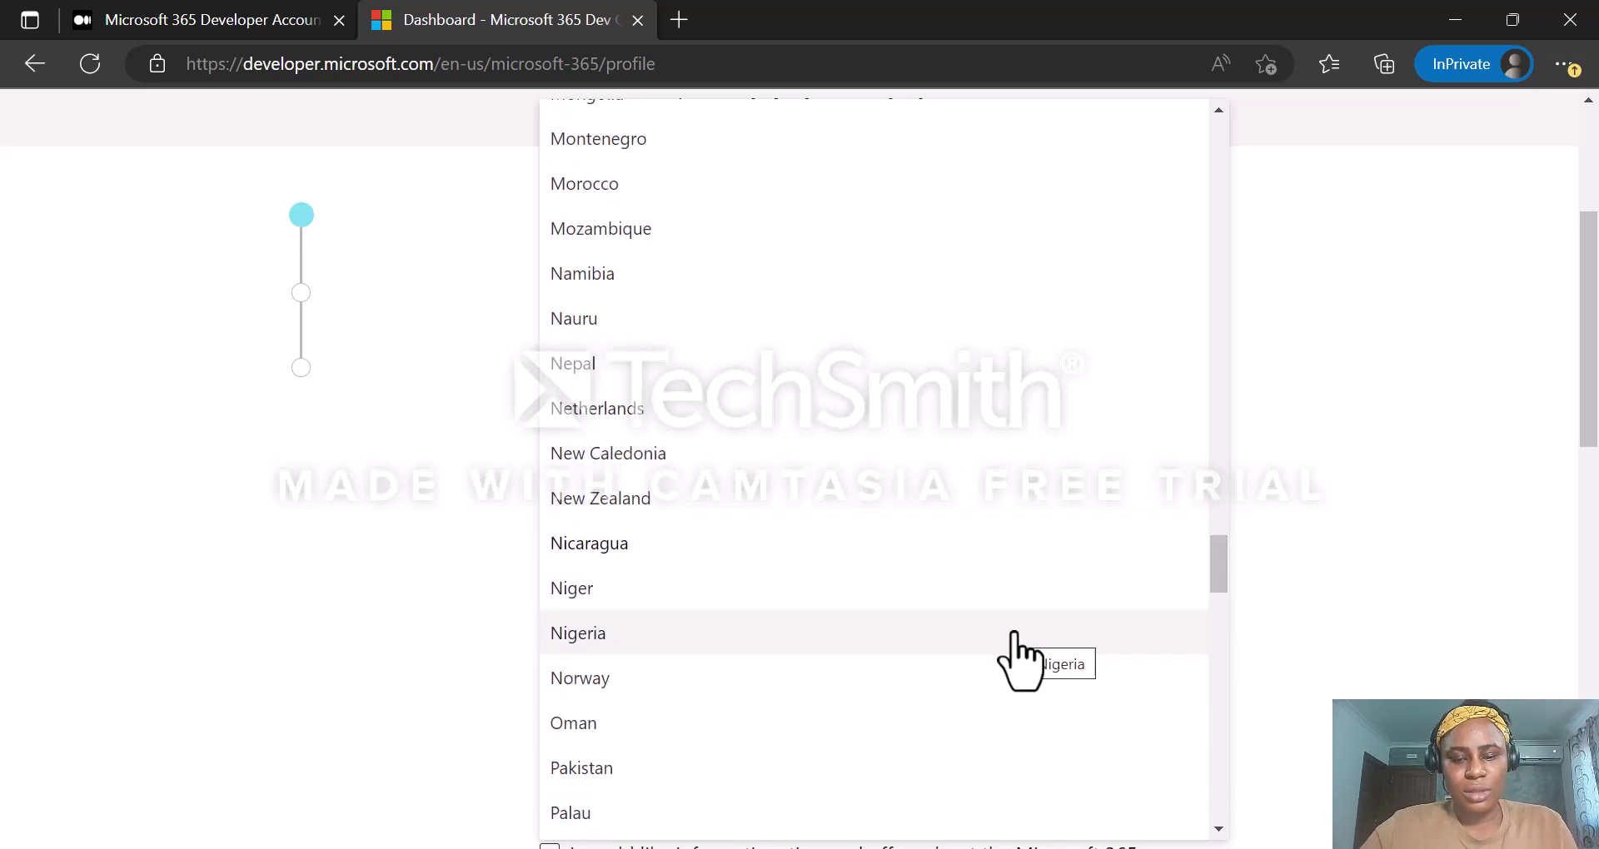
pyautogui.scroll(4, 1213, 551)
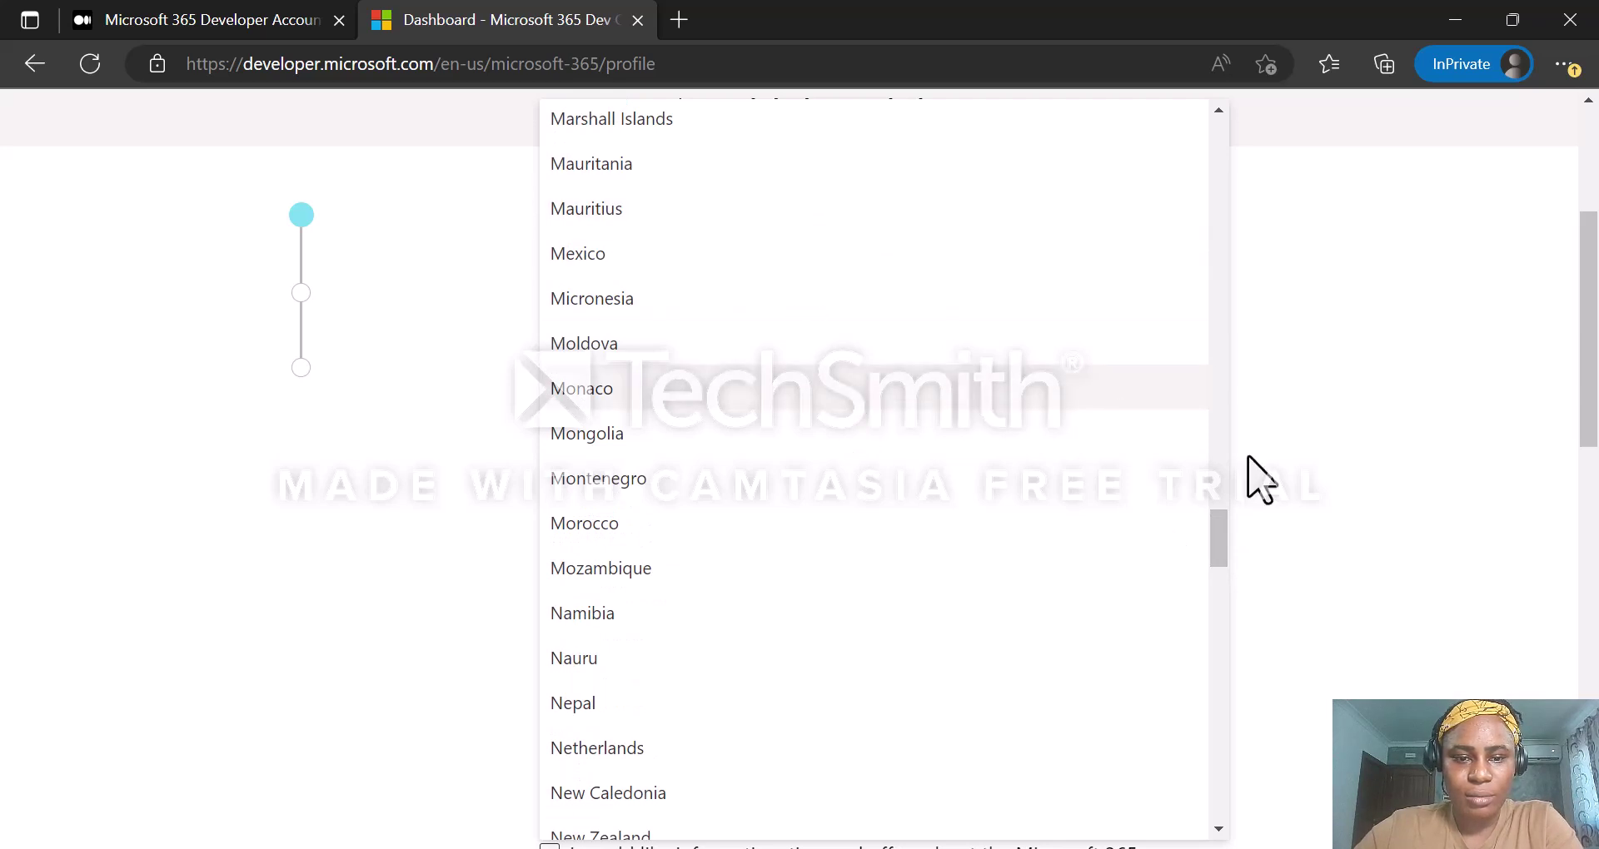
pyautogui.moveTo(1223, 522); pyautogui.dragTo(1214, 576)
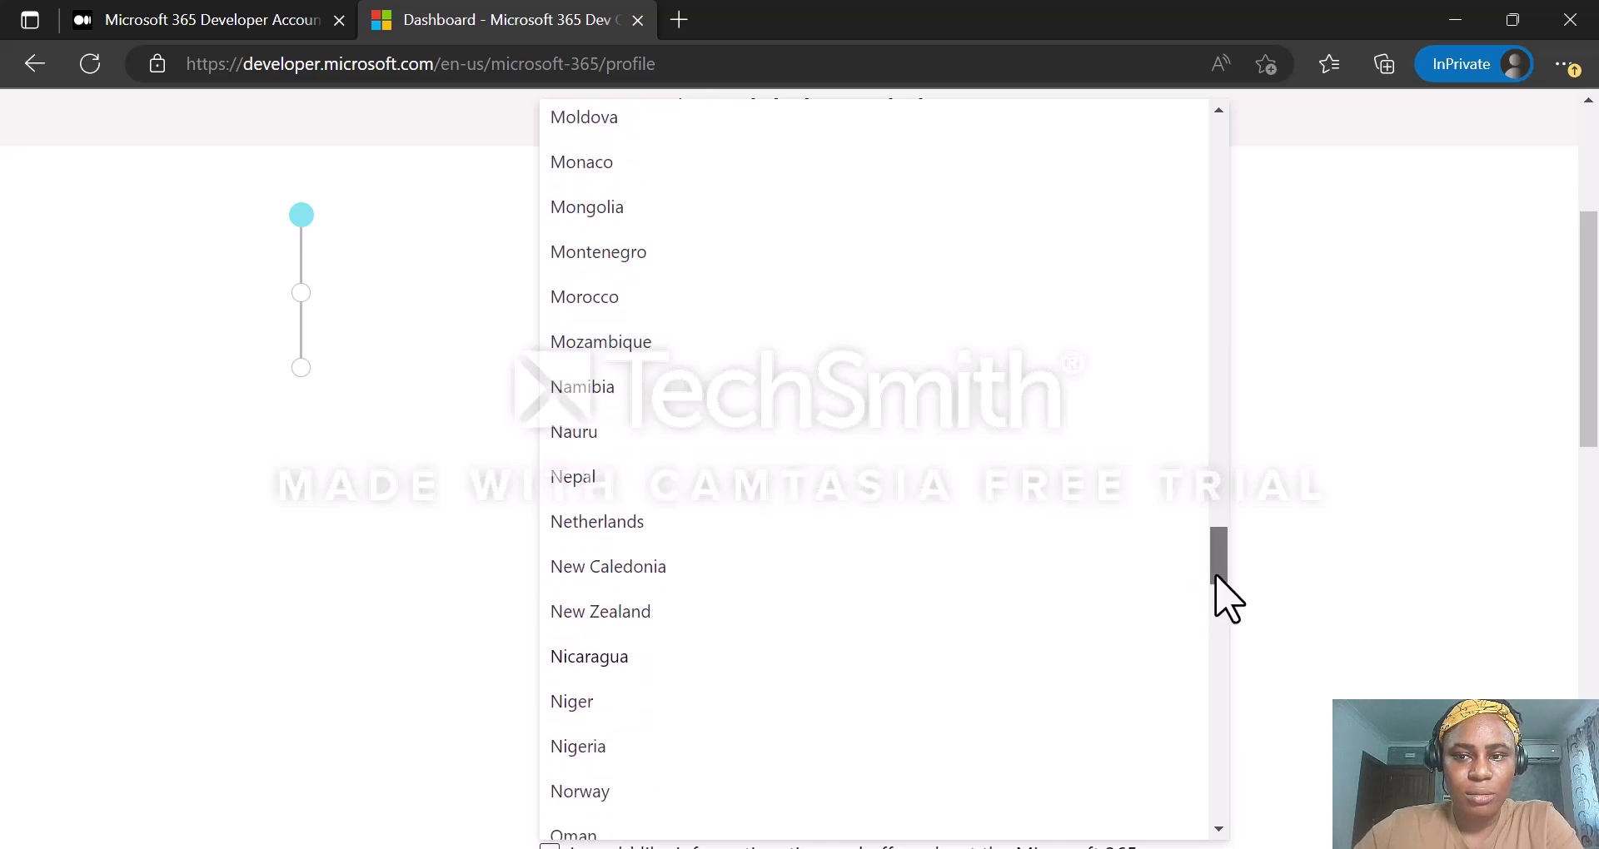
pyautogui.click(956, 748)
# - Enter the company name in the Company field, correcting its misspelled ending
pyautogui.click(868, 462)
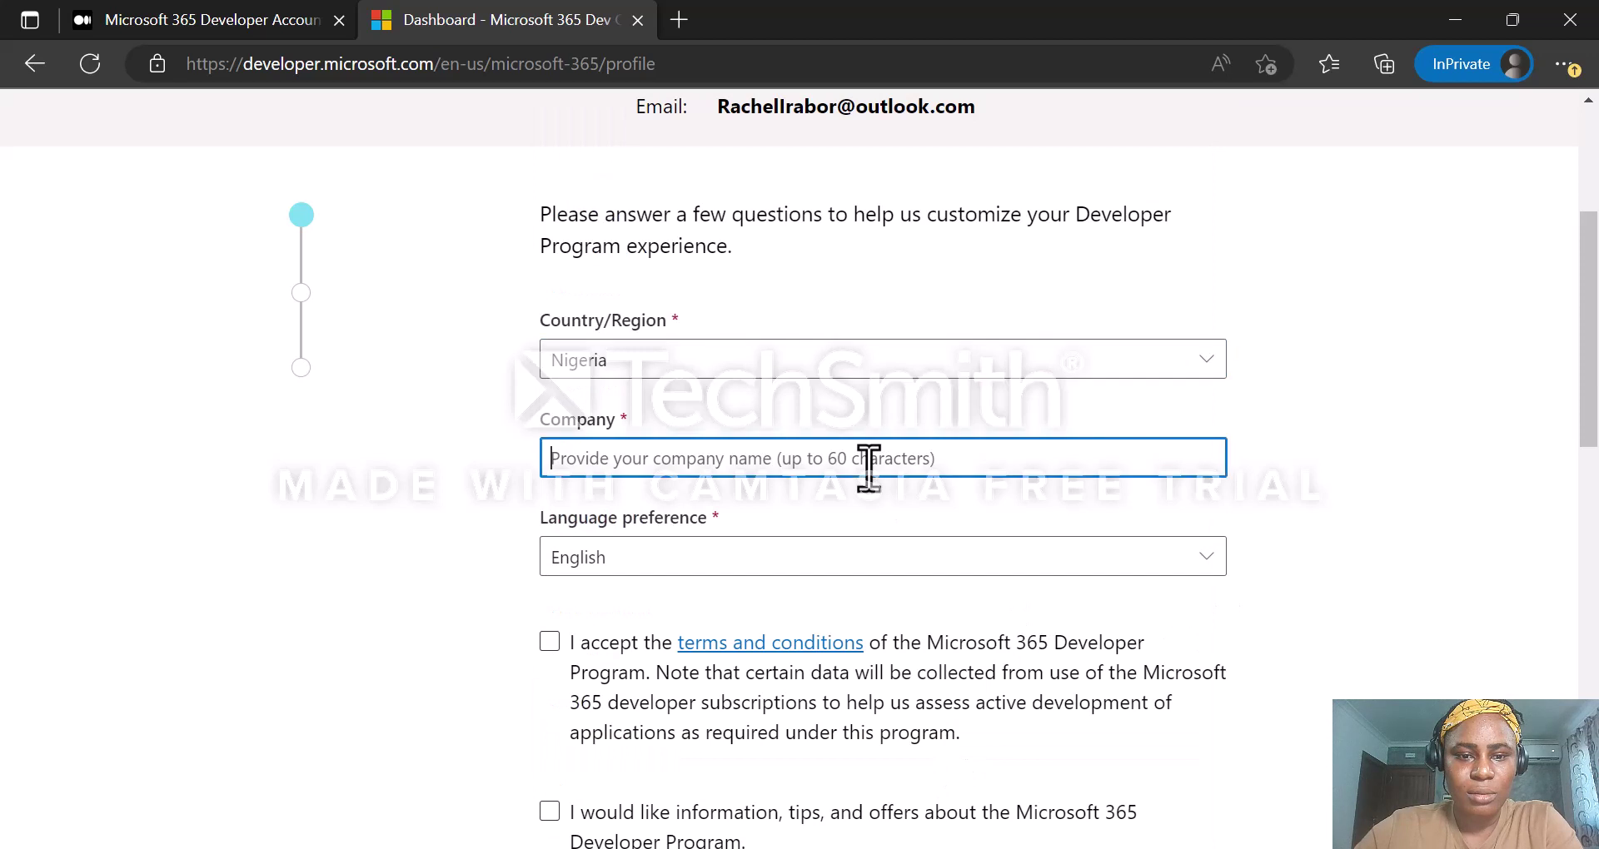
pyautogui.write('Ra')
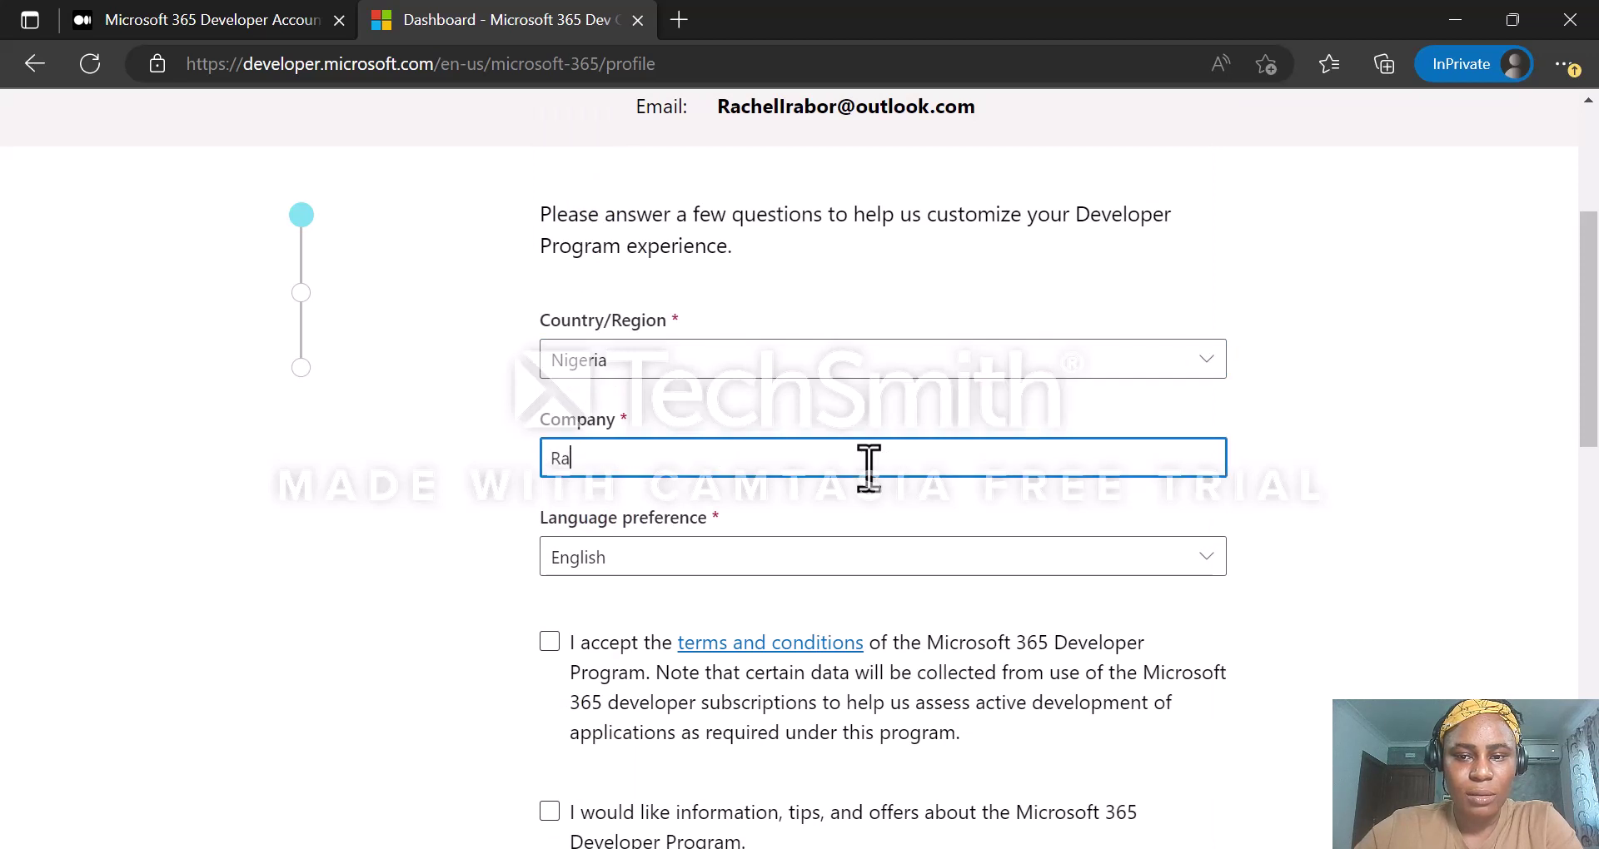
pyautogui.write('chelde')
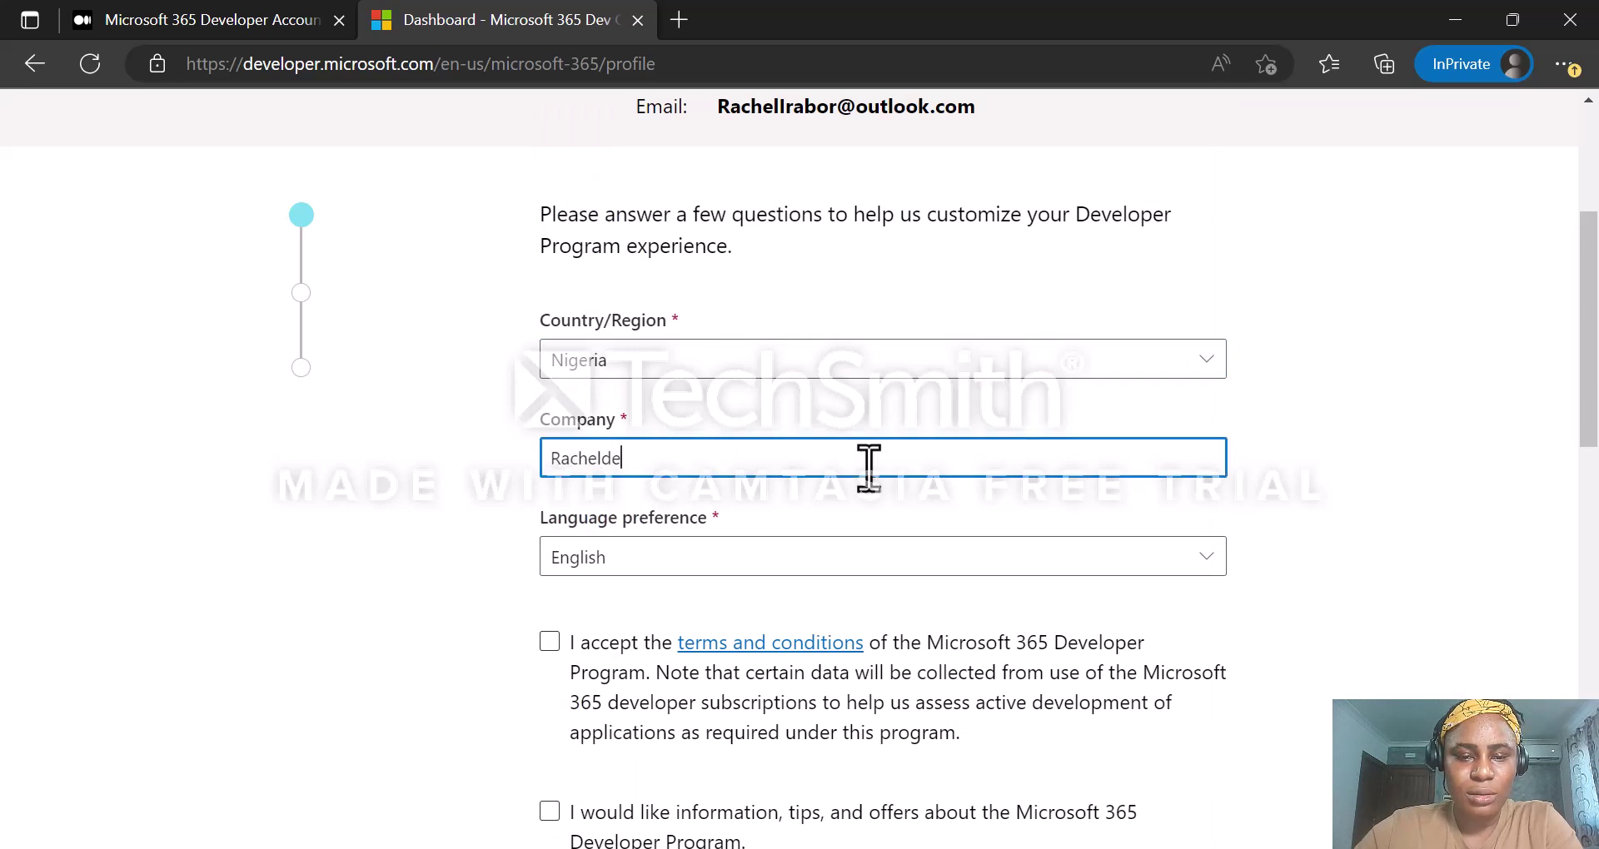
pyautogui.write('vtech')
pyautogui.press('BackSpace')
pyautogui.press('BackSpace')
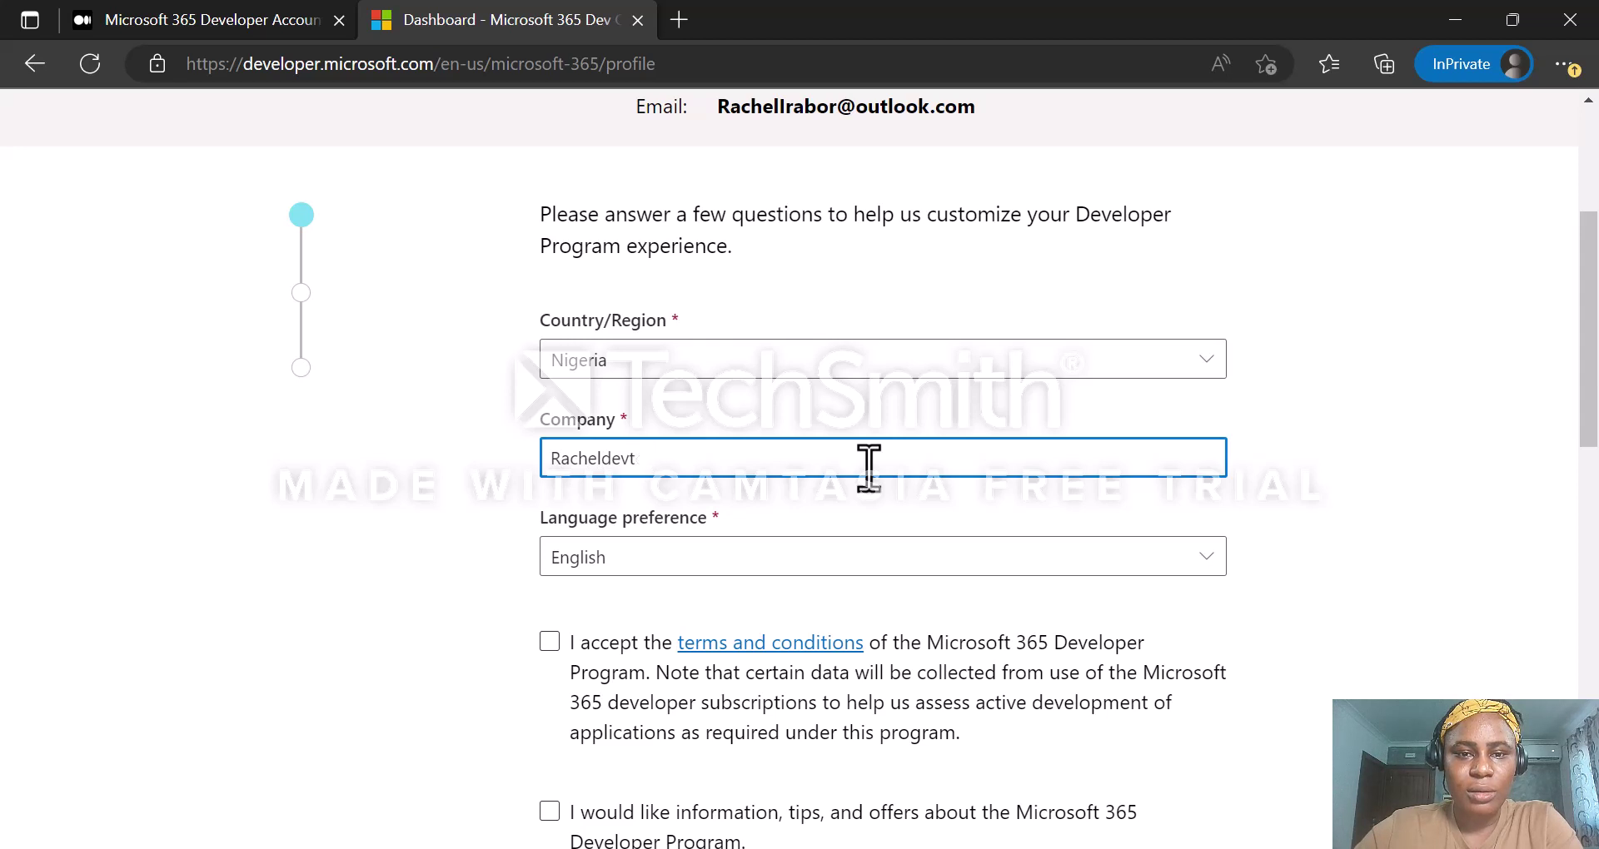
pyautogui.write('ech')
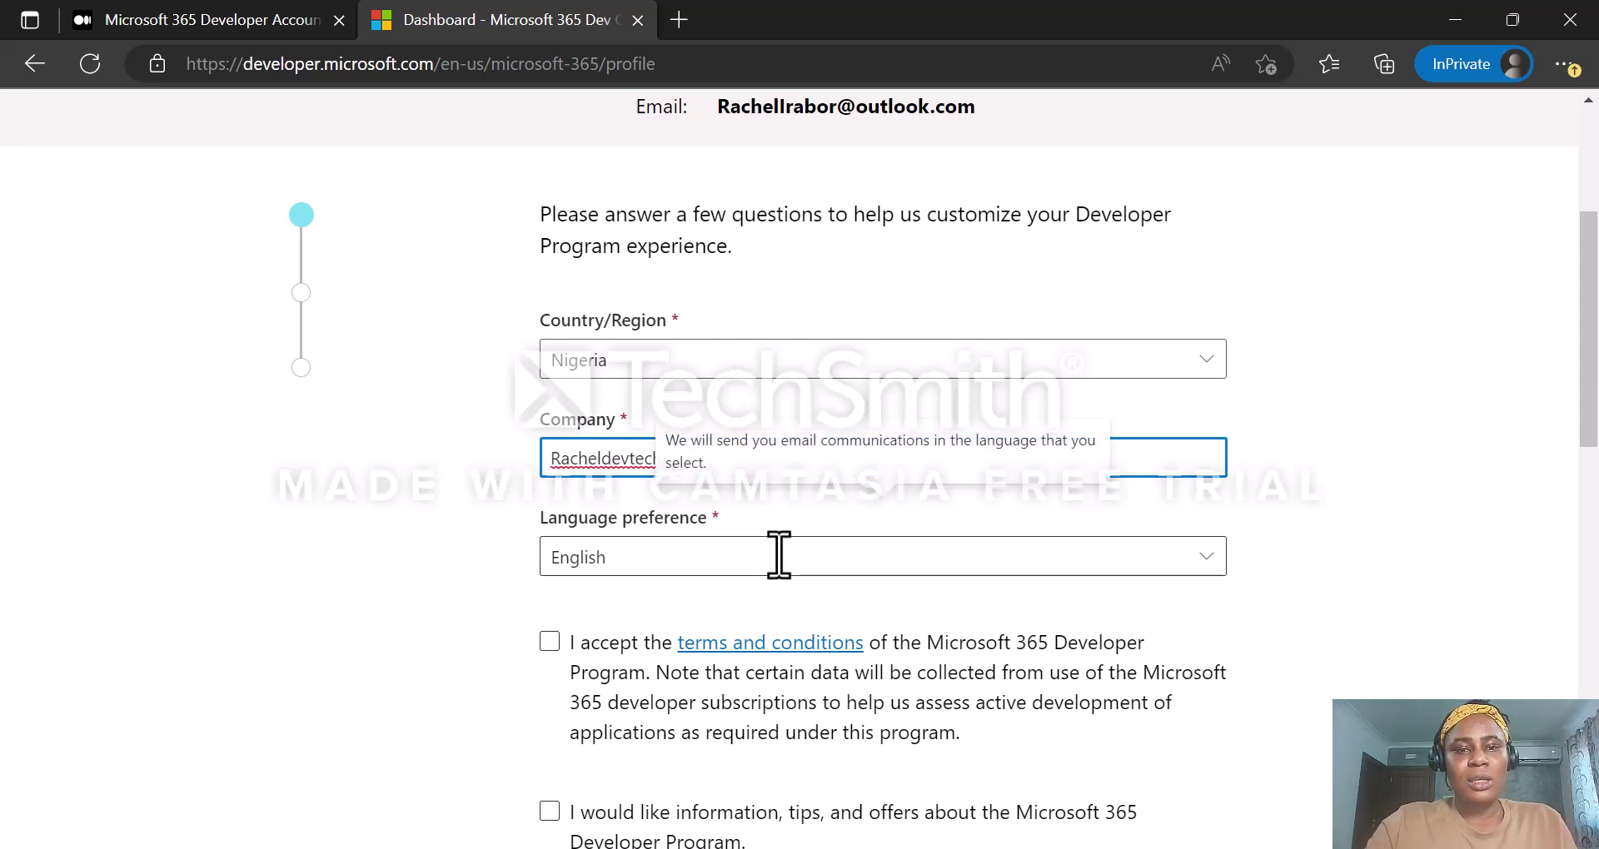
# - Choose English as the language preference and accept the developer program terms and conditions
pyautogui.click(779, 556)
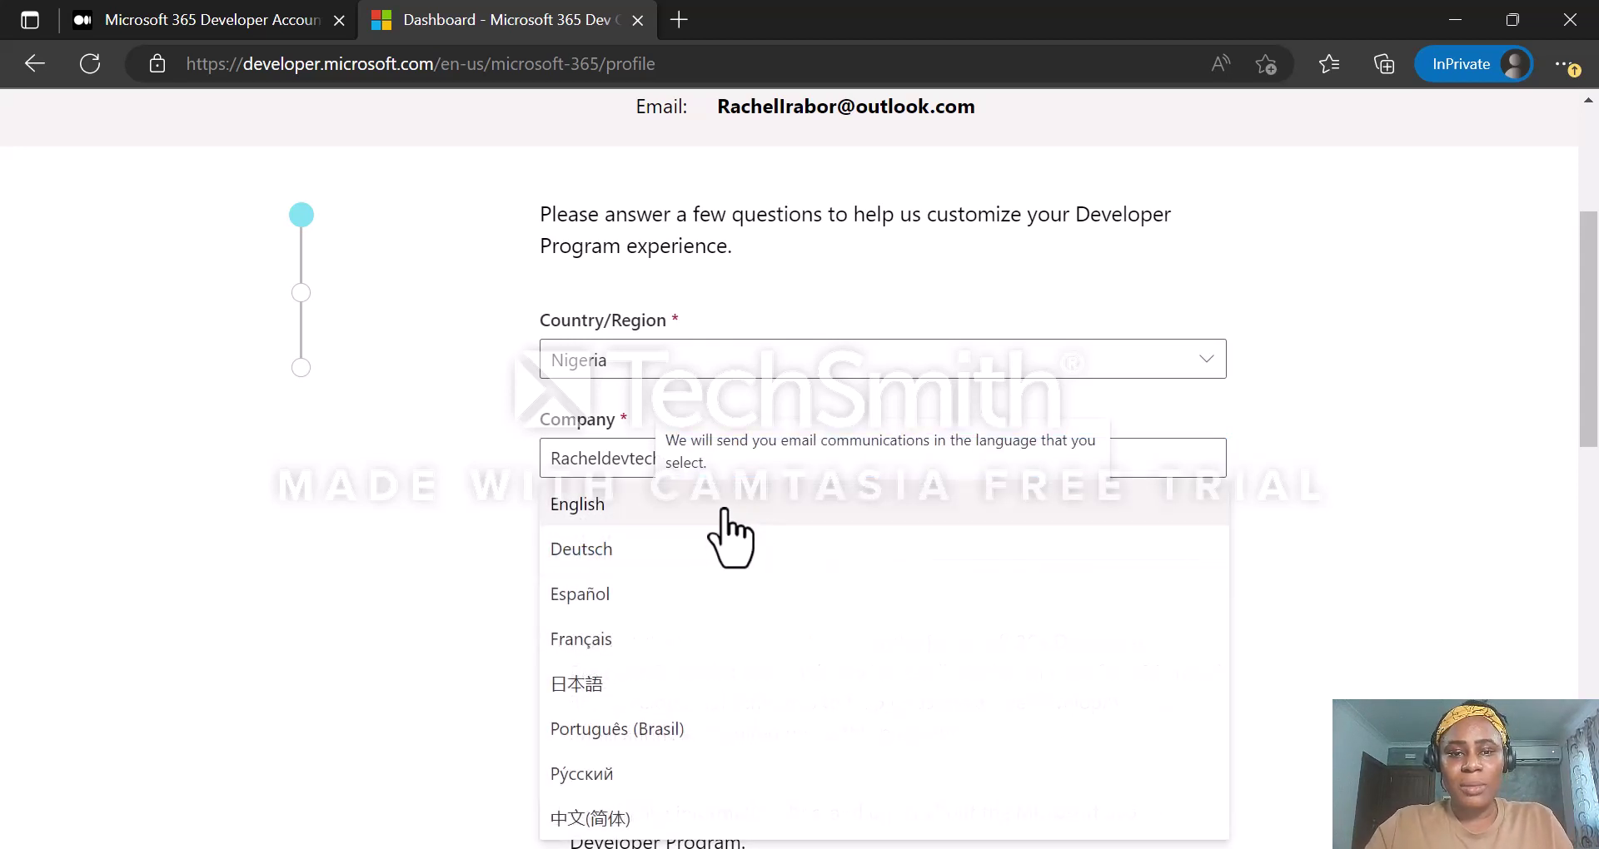
pyautogui.click(720, 510)
pyautogui.click(706, 556)
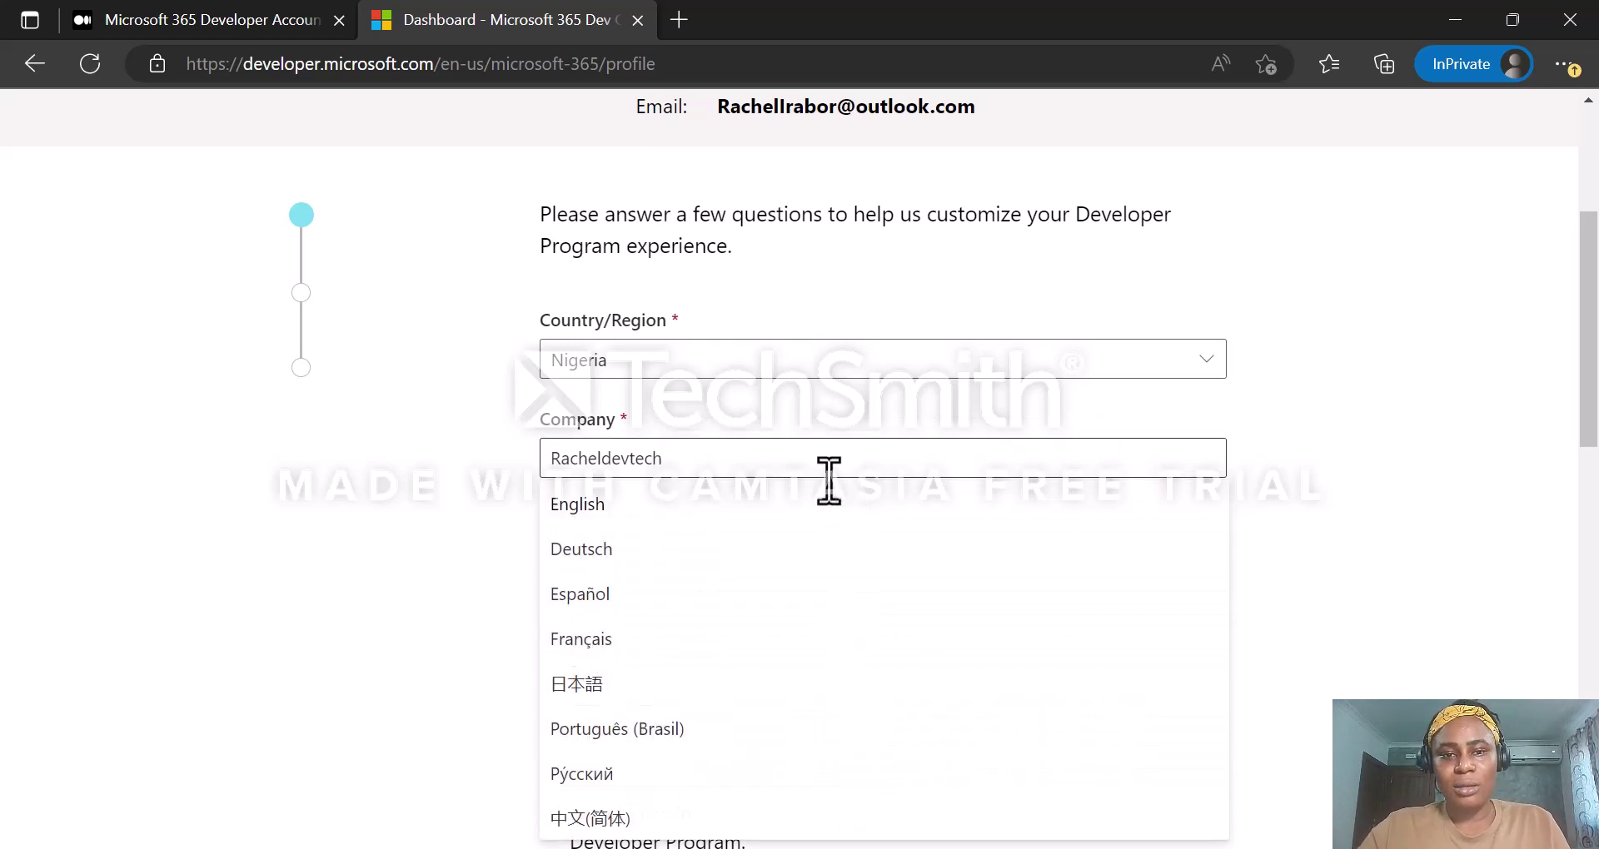
pyautogui.click(831, 506)
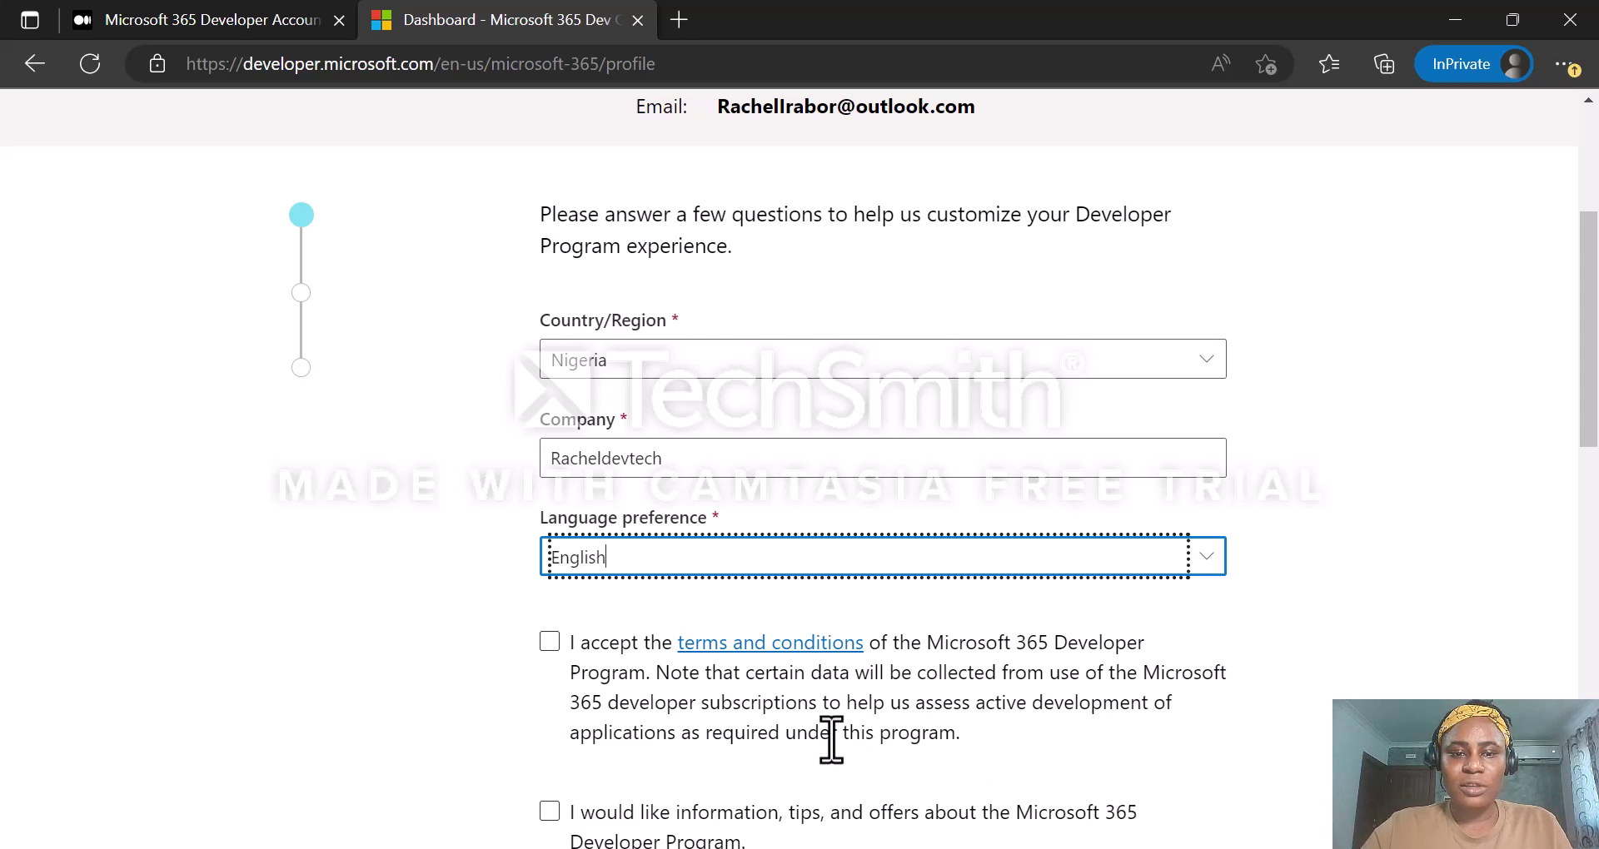
pyautogui.click(549, 642)
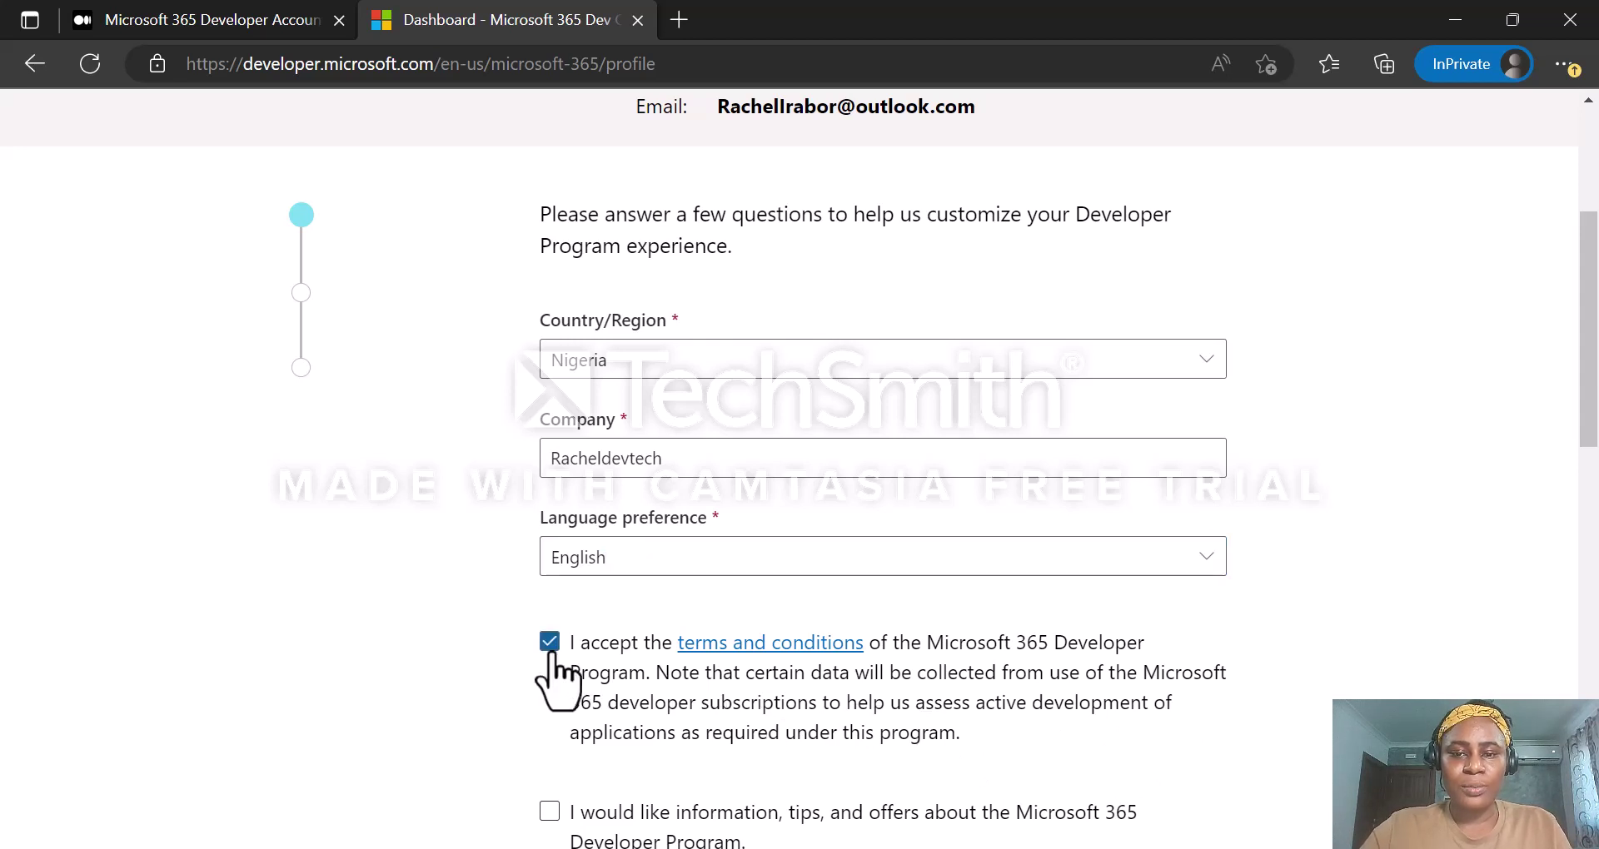
pyautogui.scroll(-4, 708, 466)
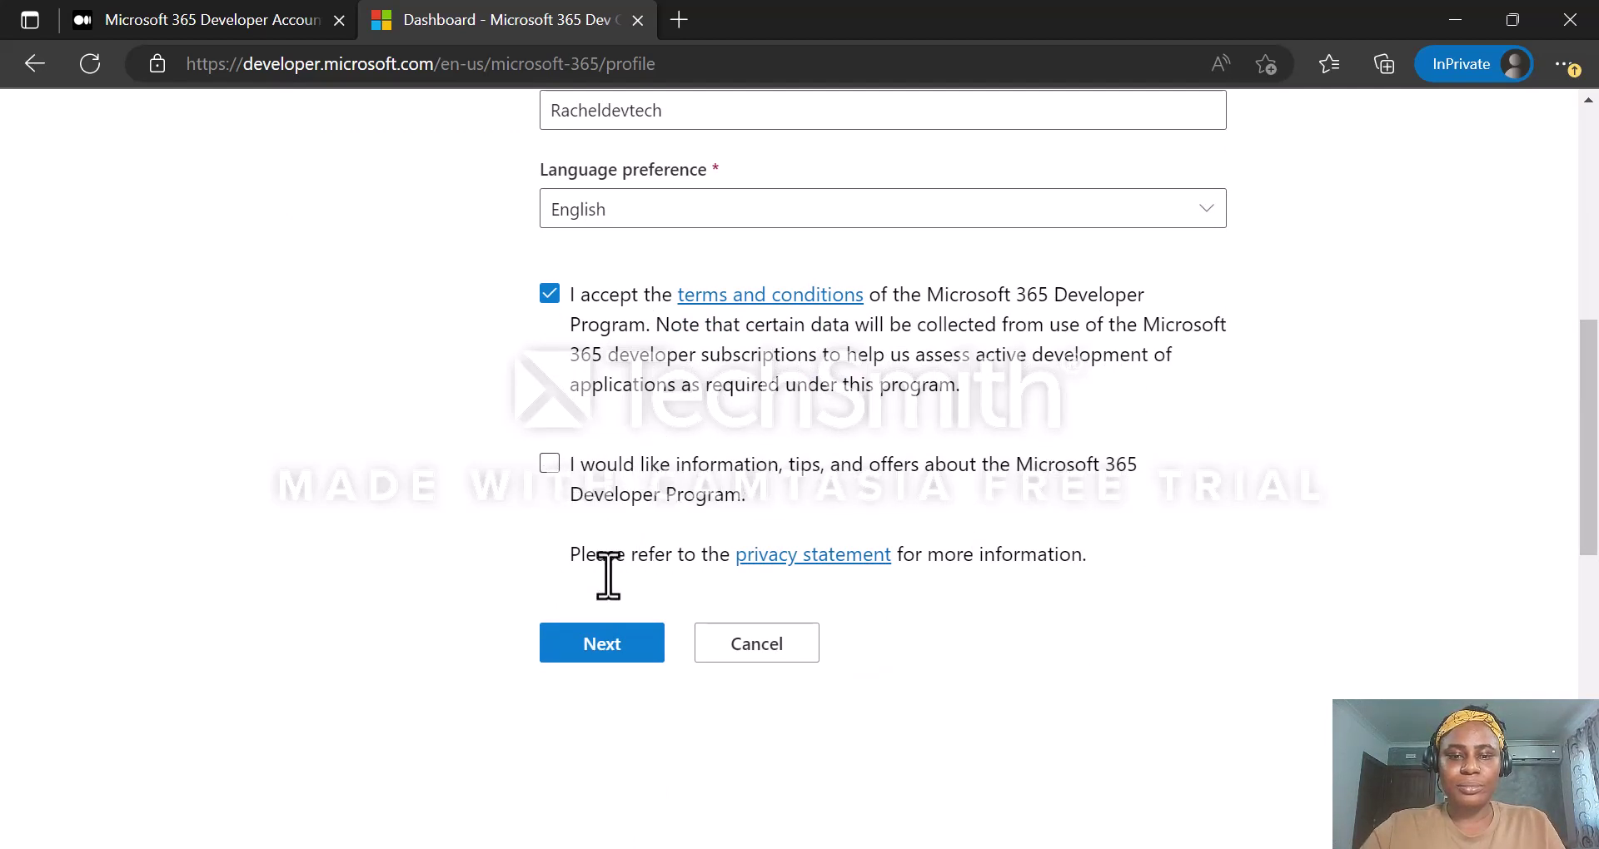
# - Submit the completed profile with Next to reach the primary developer focus question
pyautogui.click(601, 644)
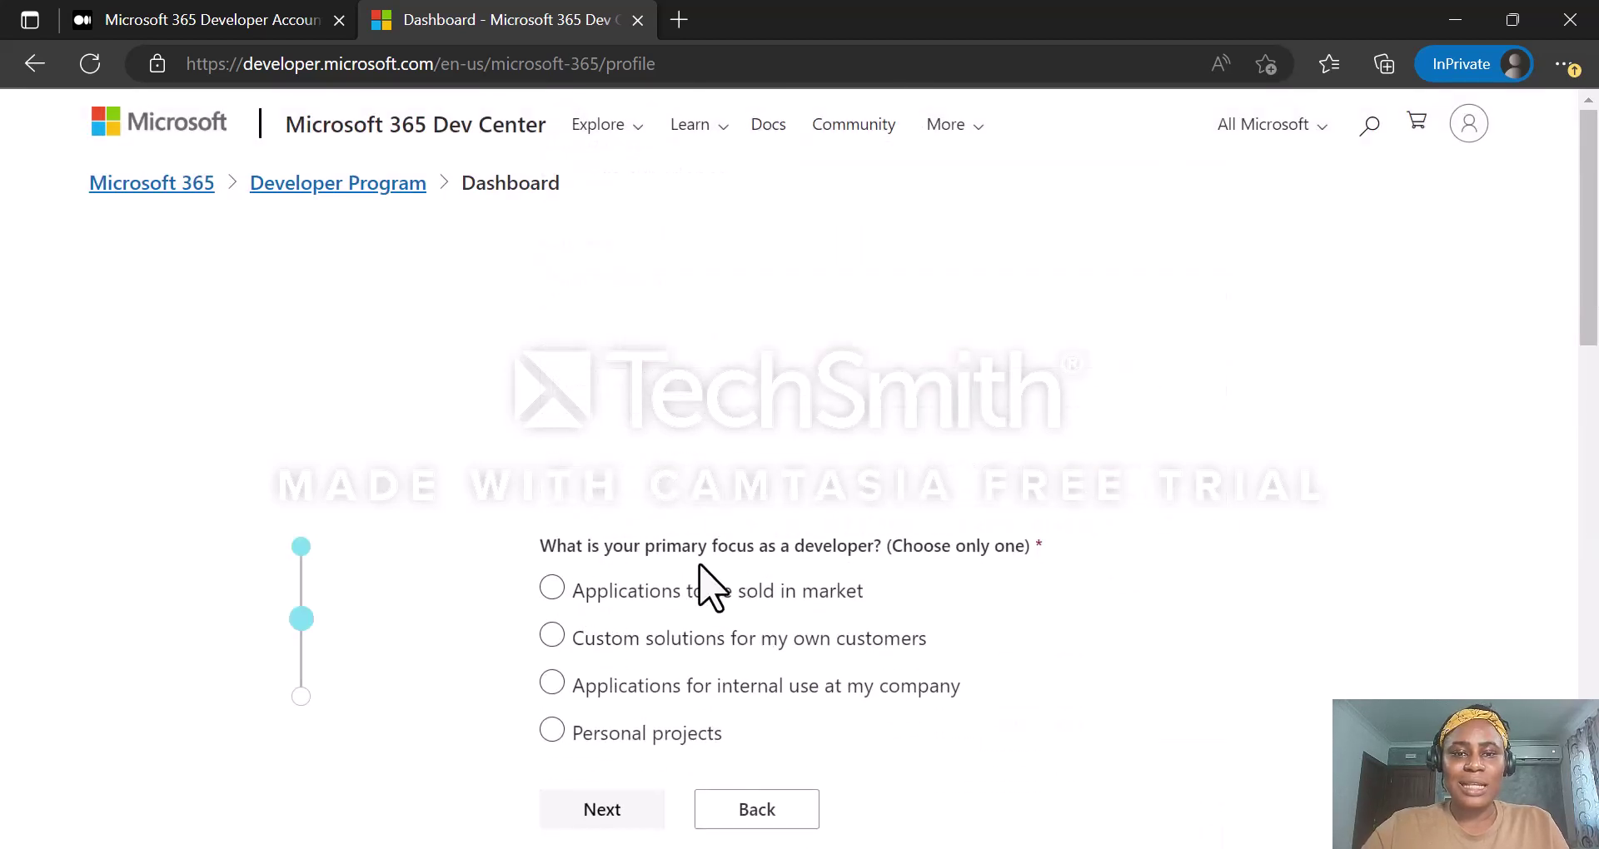
pyautogui.moveTo(699, 565); pyautogui.dragTo(639, 556)
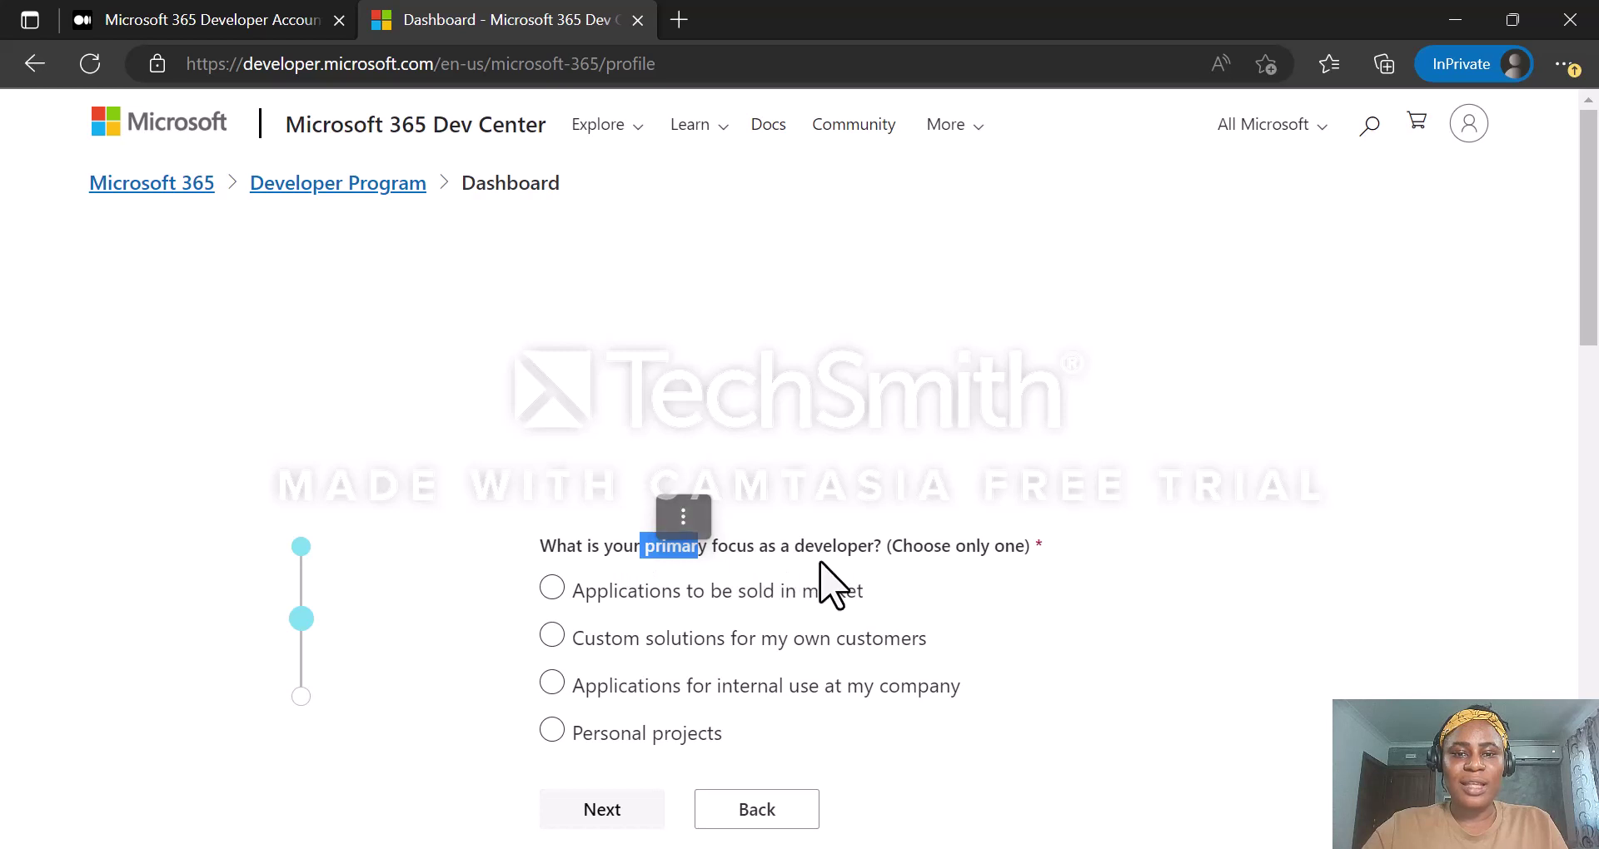
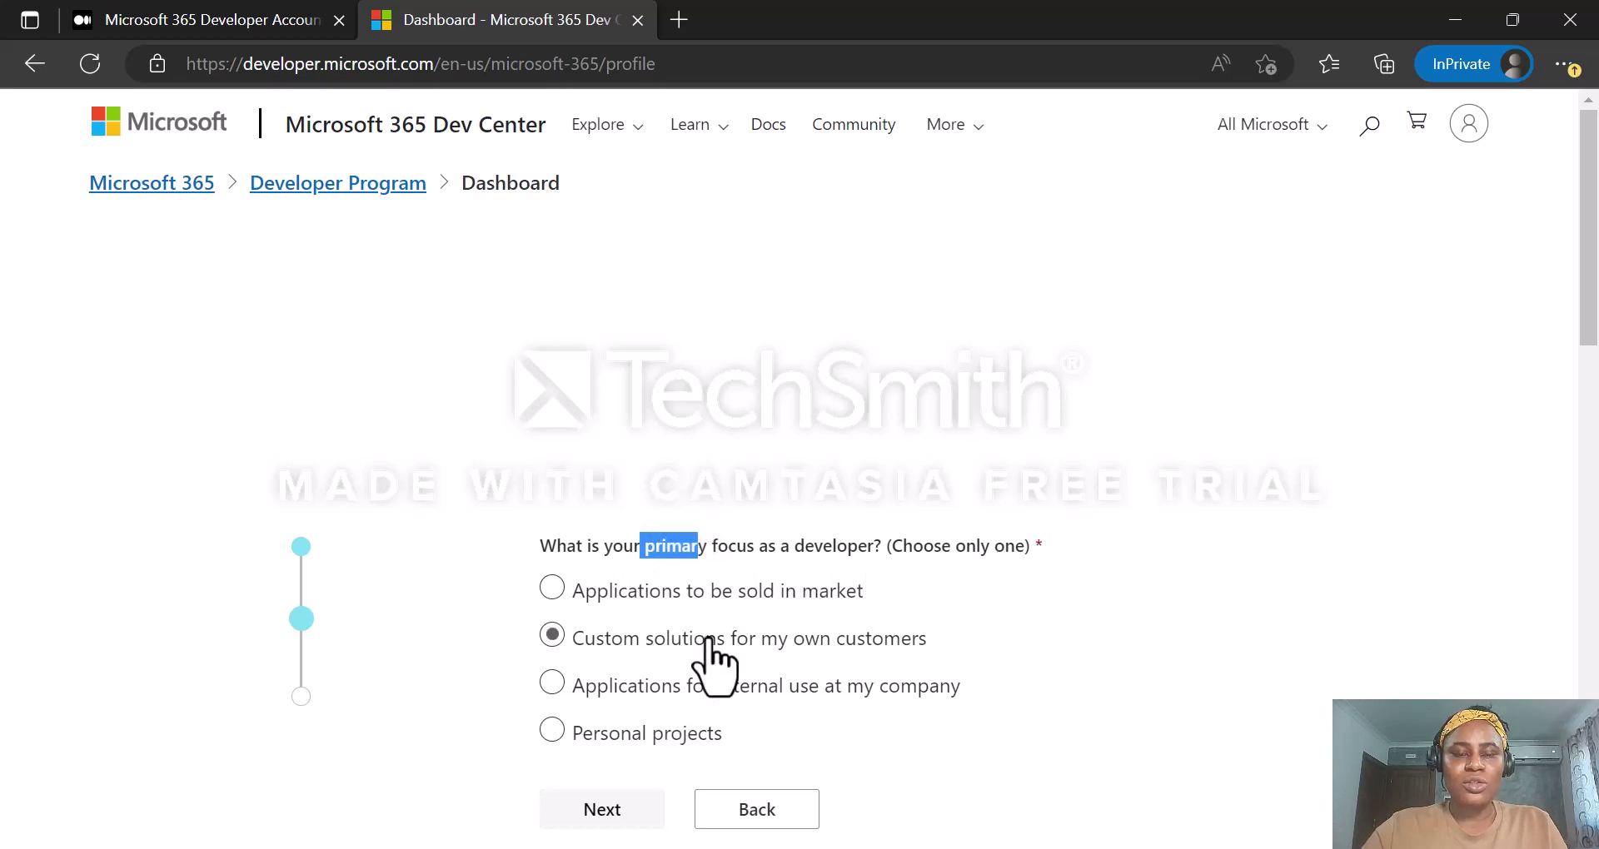
# - Set the primary developer focus to Personal projects
pyautogui.click(754, 686)
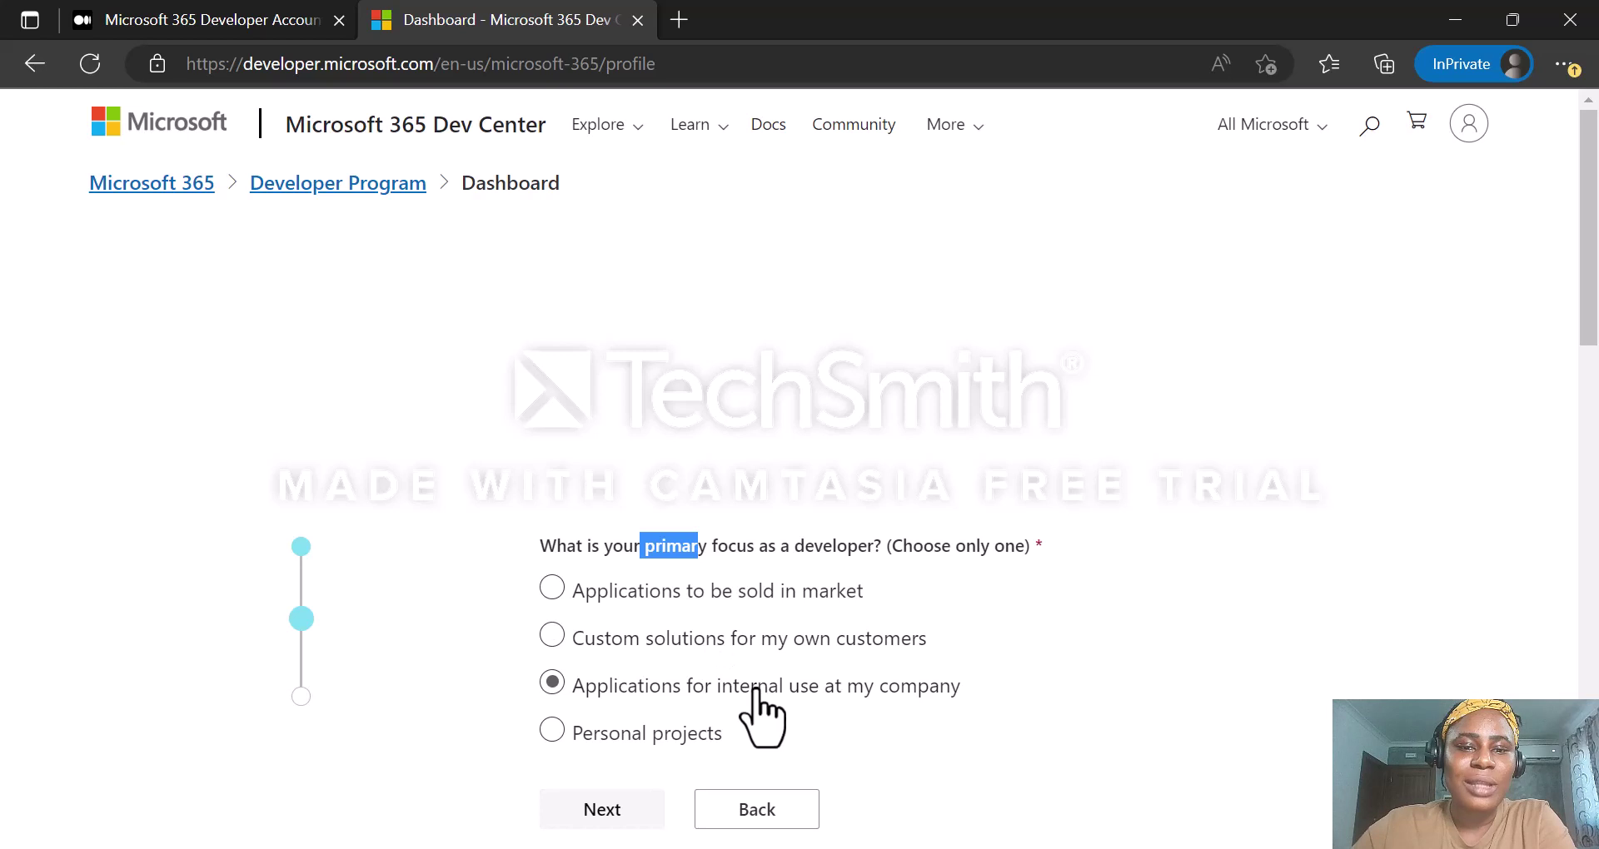
pyautogui.click(612, 593)
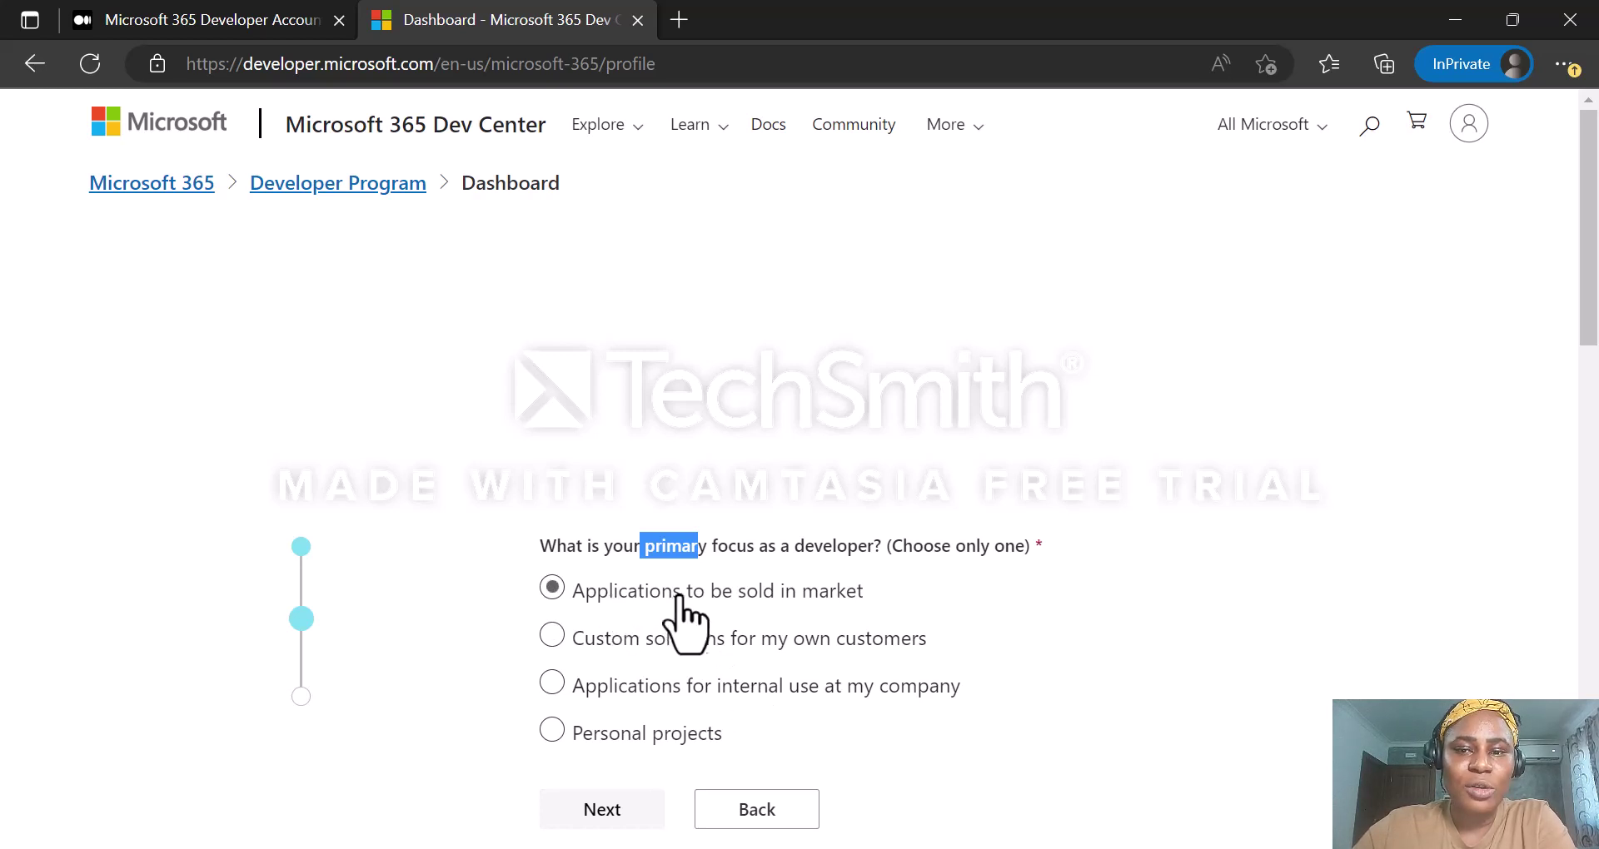
pyautogui.click(616, 639)
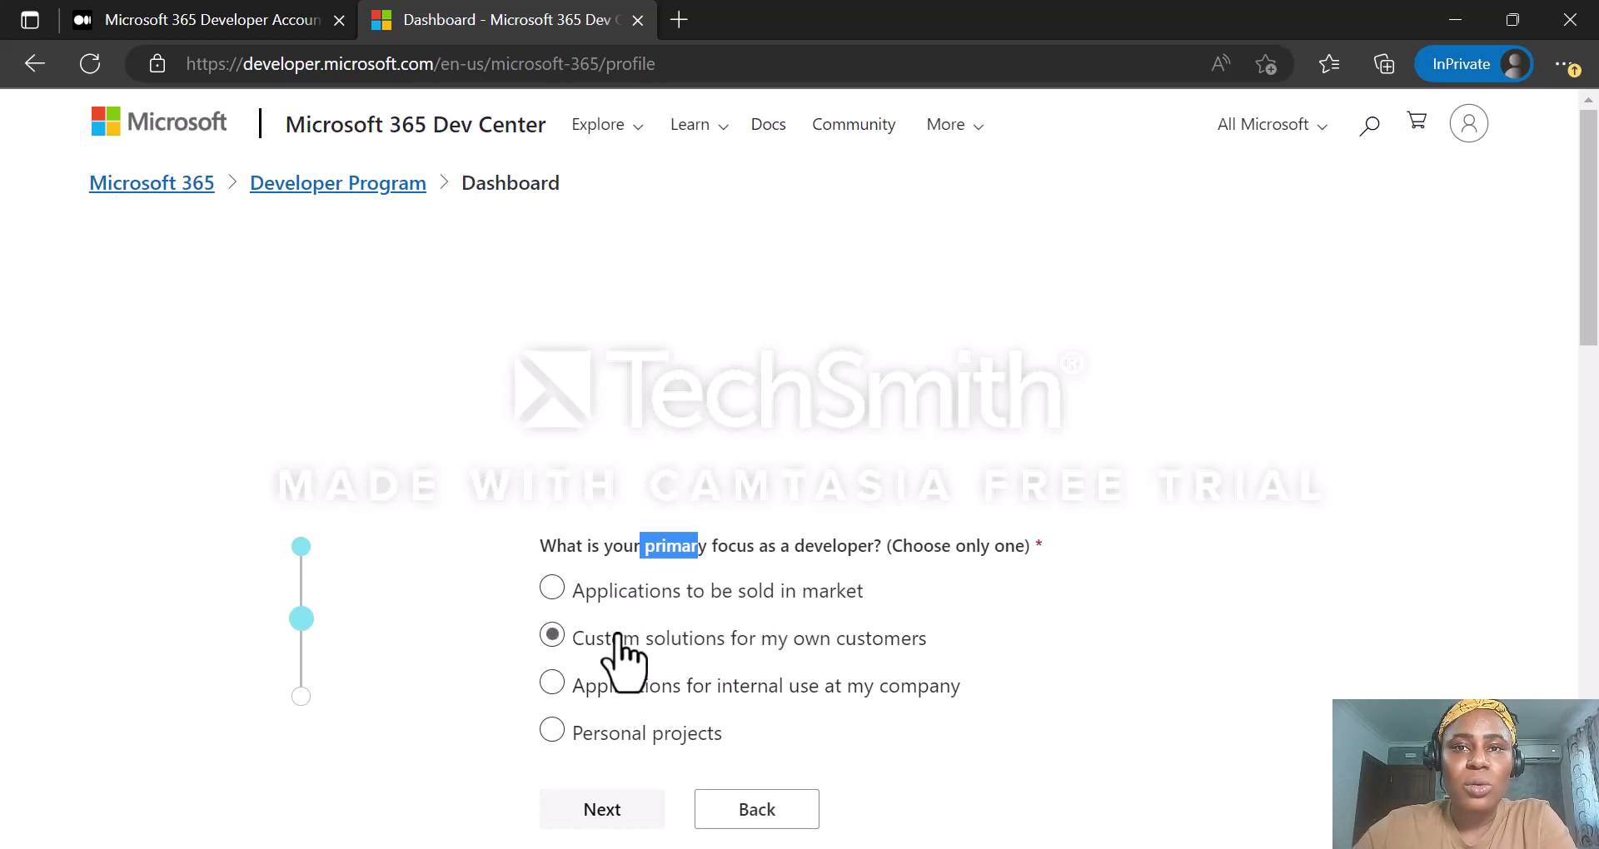
pyautogui.click(625, 688)
pyautogui.click(883, 666)
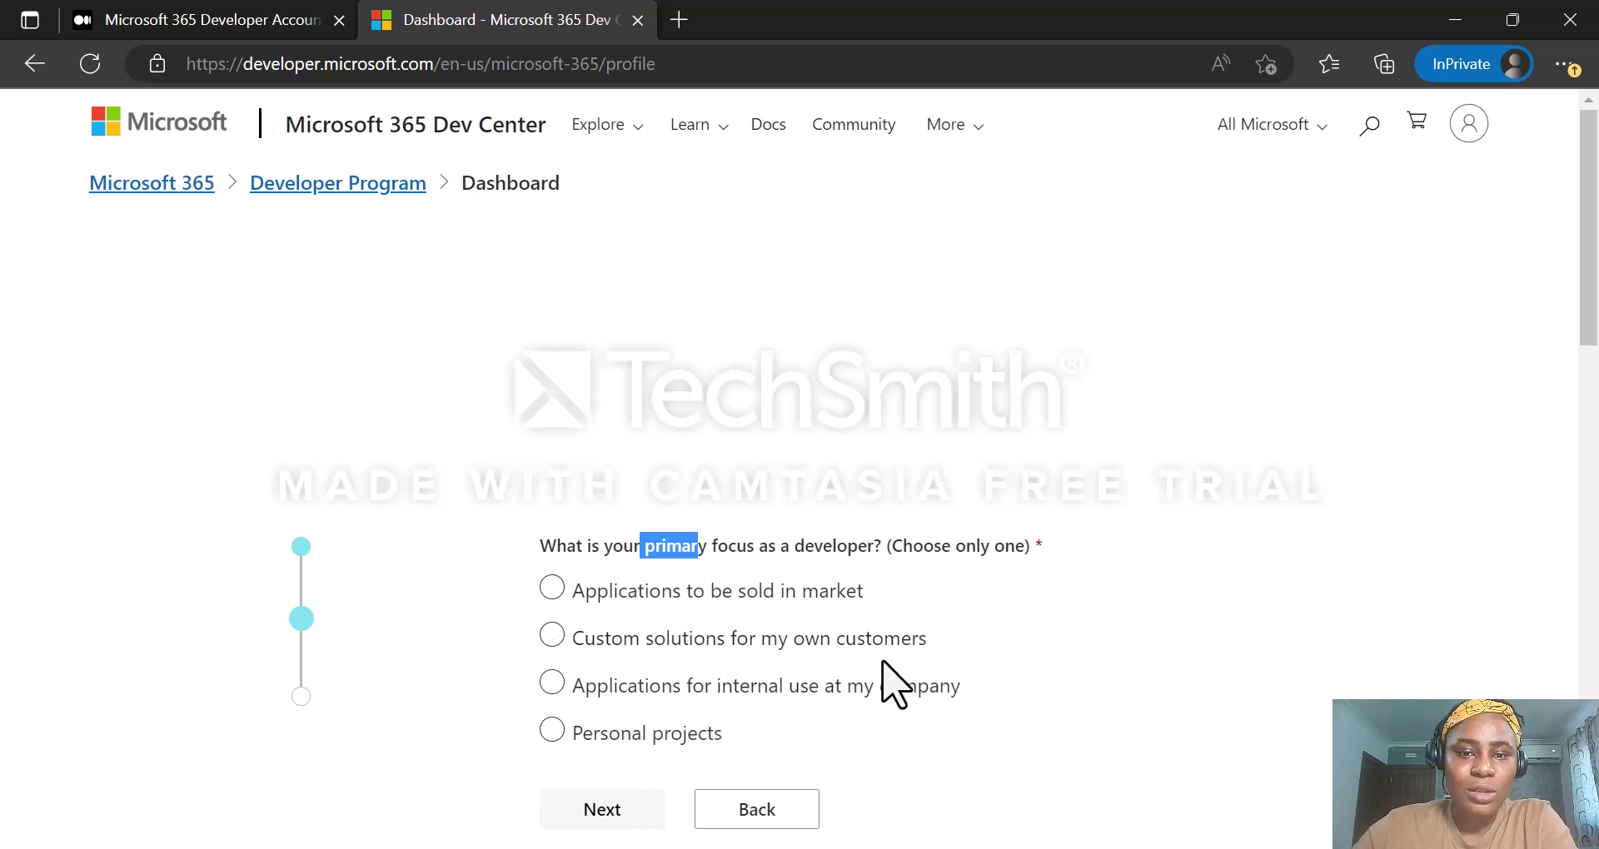
pyautogui.click(666, 734)
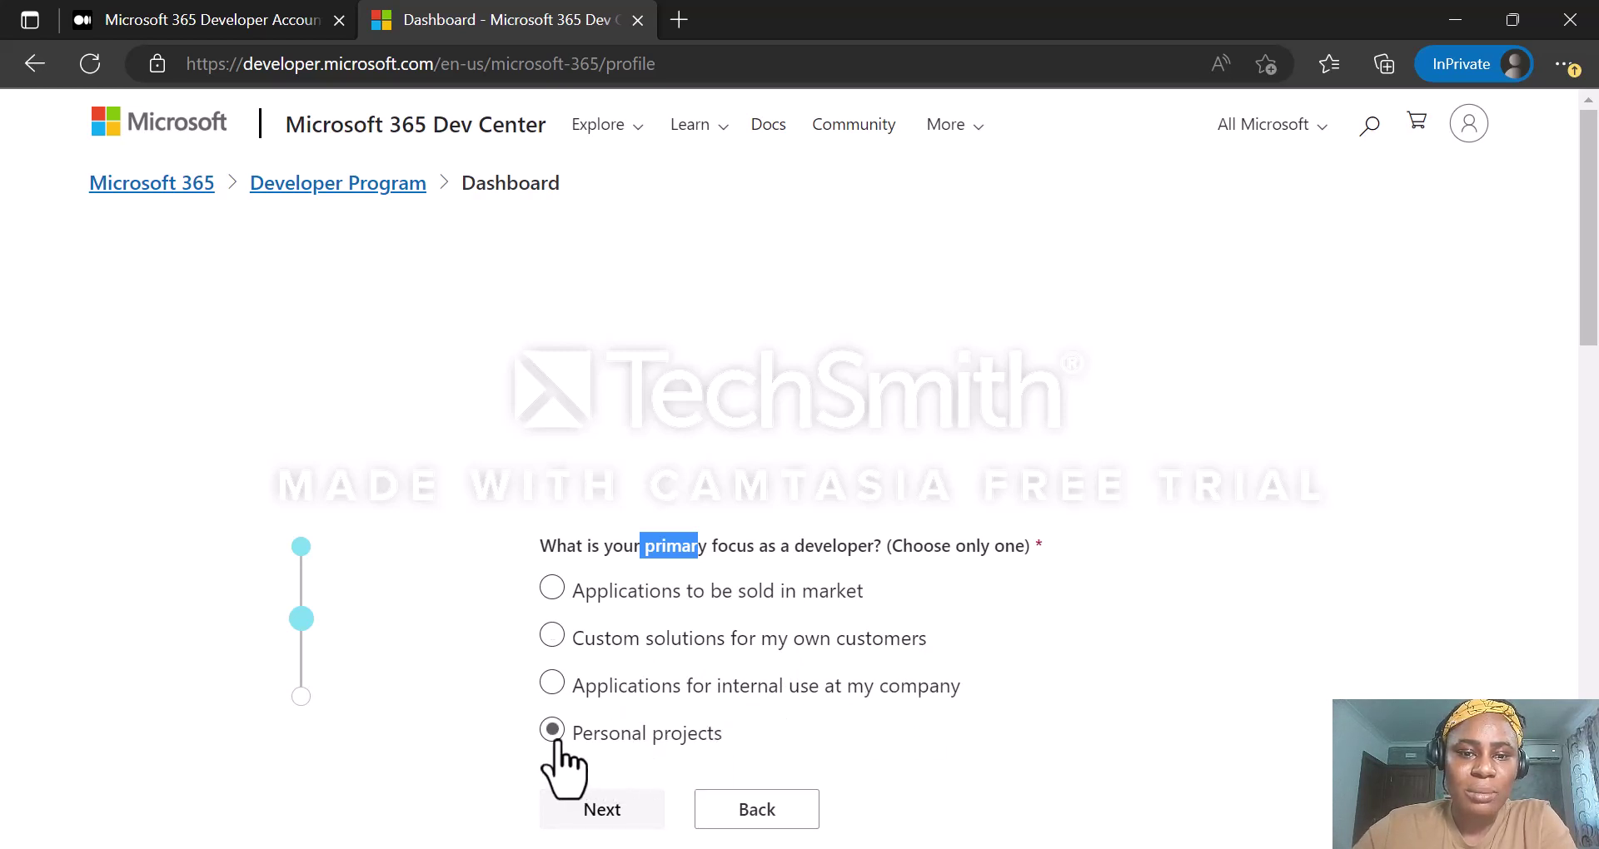
pyautogui.click(600, 816)
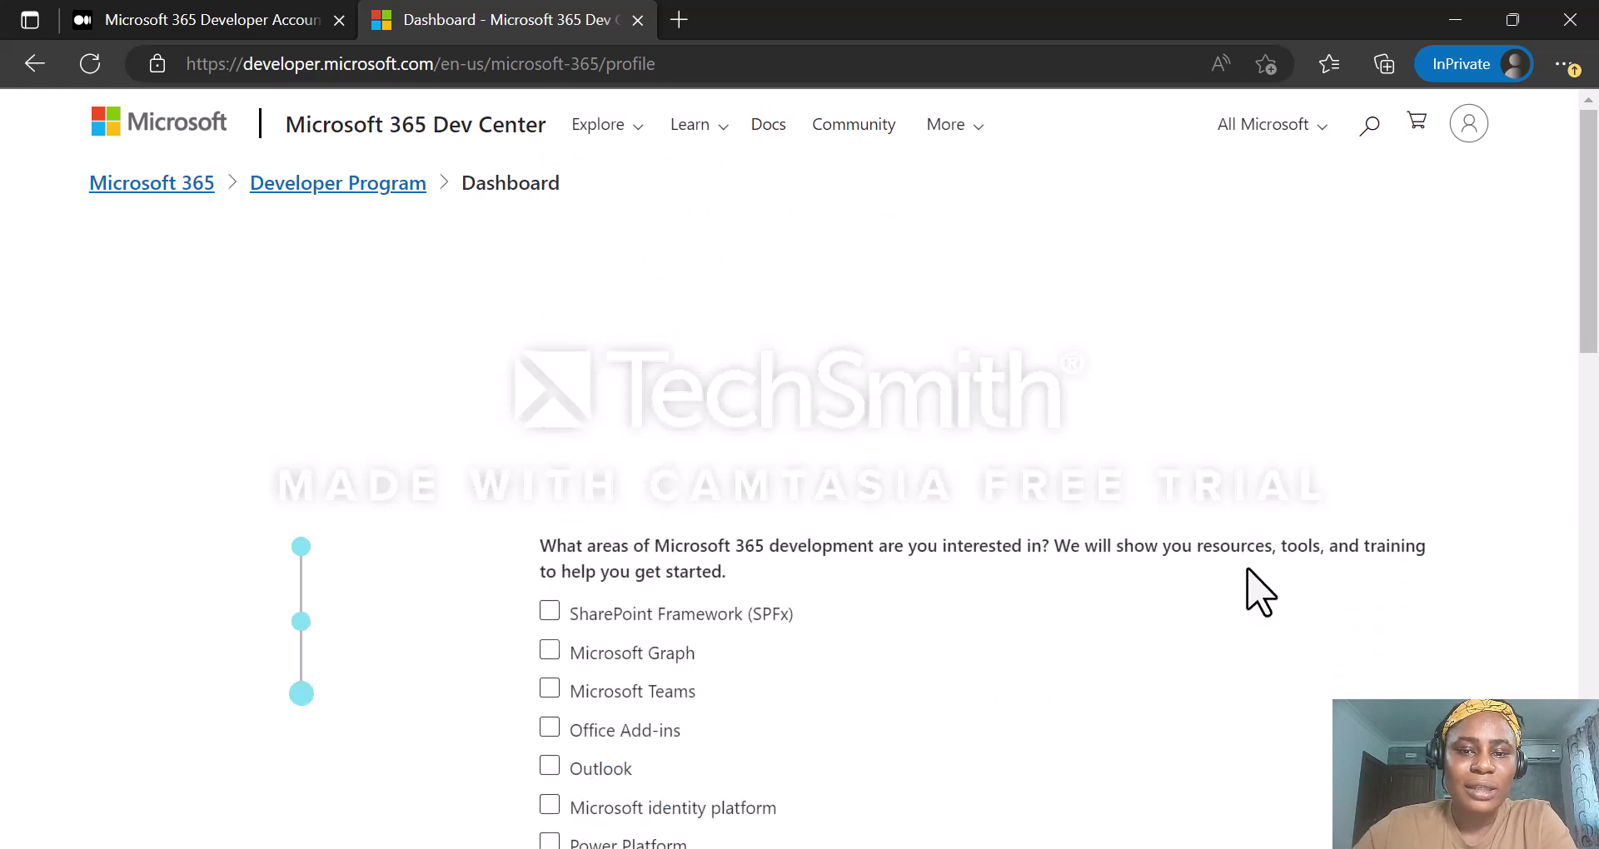
# - Mark all seven development areas, from SharePoint Framework to Power Platform, as interests and save
pyautogui.scroll(-2, 1595, 396)
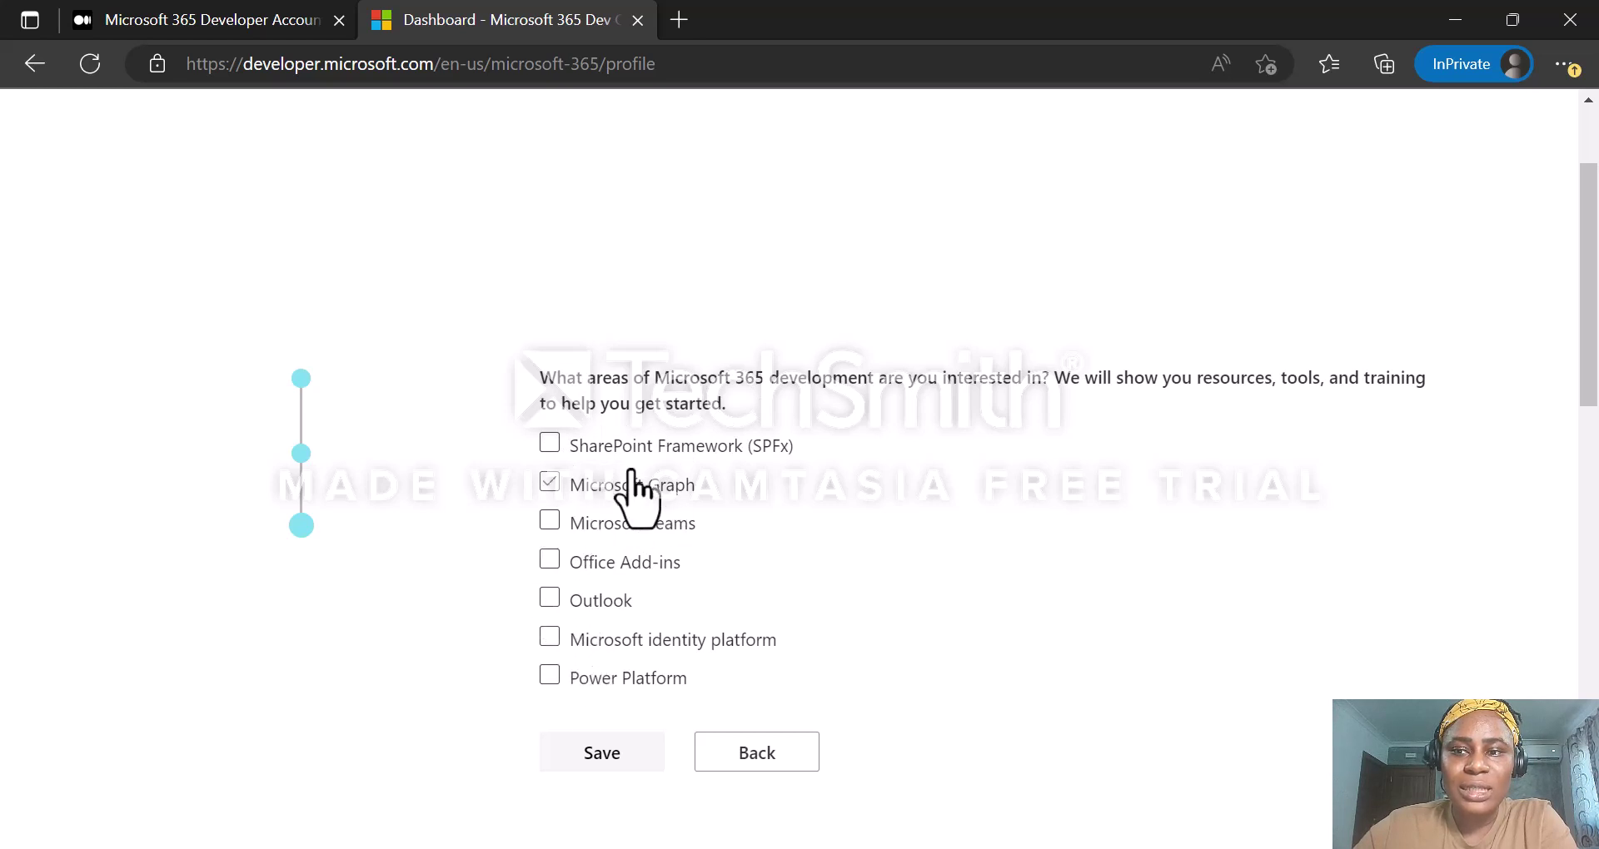
pyautogui.click(553, 449)
pyautogui.click(553, 484)
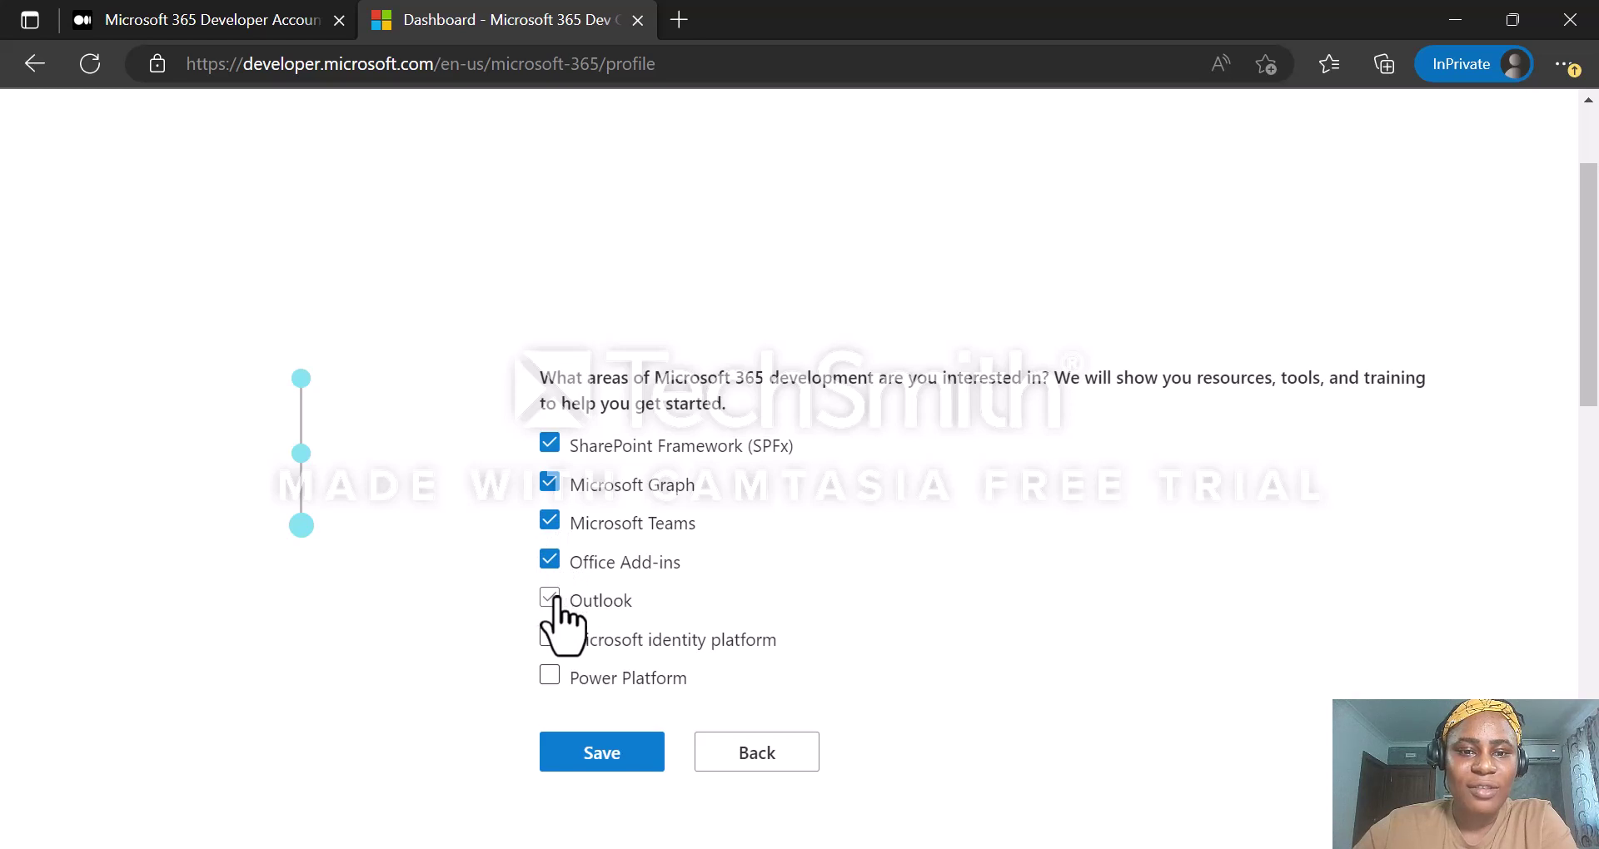
pyautogui.click(549, 676)
pyautogui.click(607, 750)
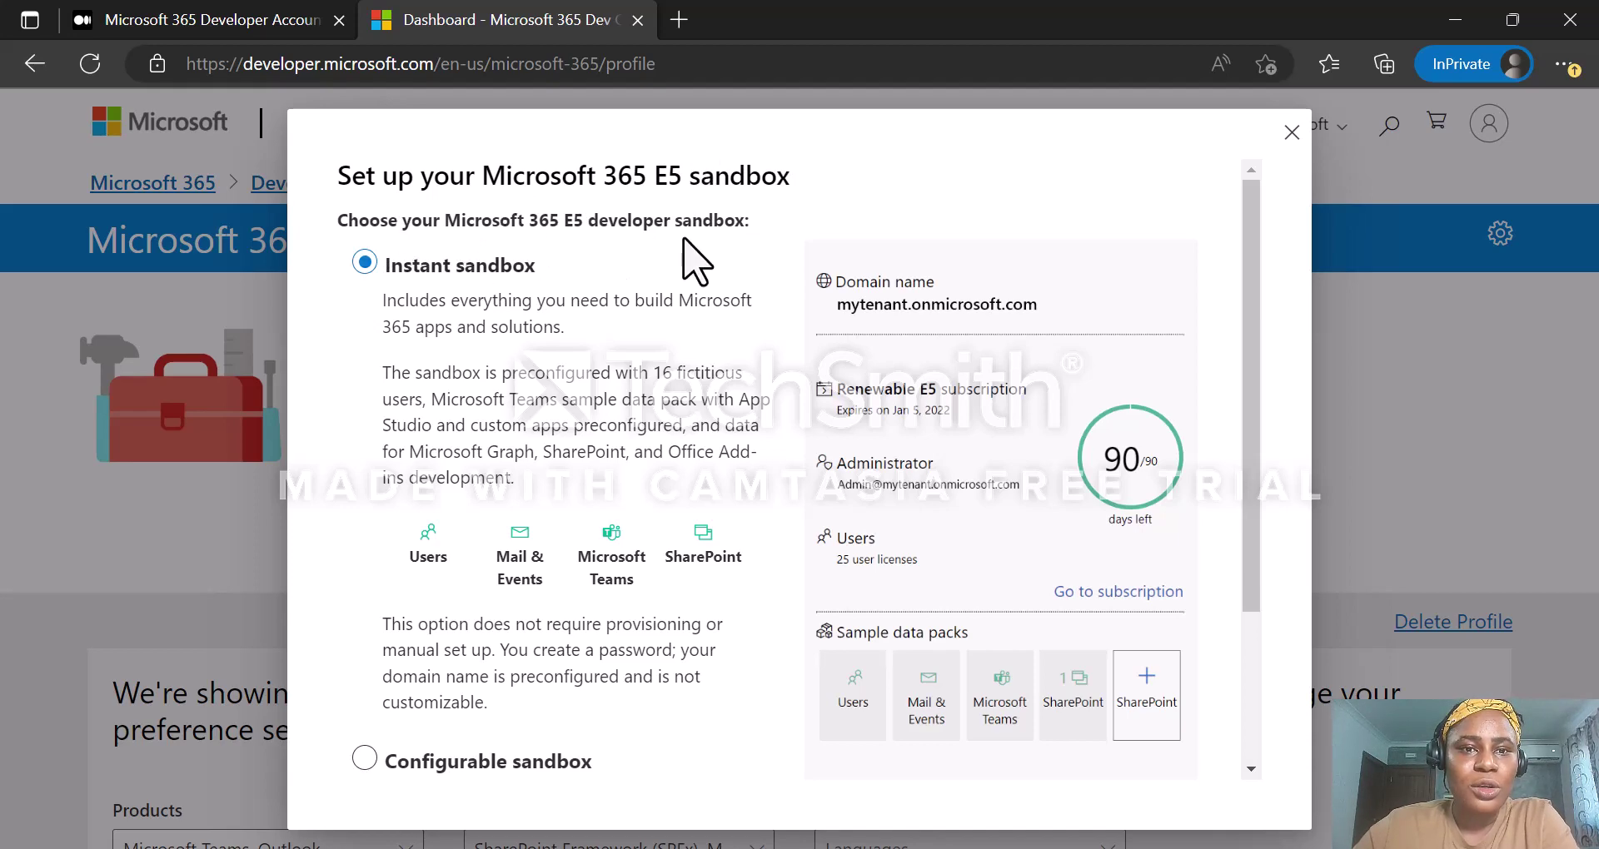
# - Pick the Configurable sandbox type and proceed to the sandbox username field
pyautogui.moveTo(1256, 457); pyautogui.dragTo(1277, 637)
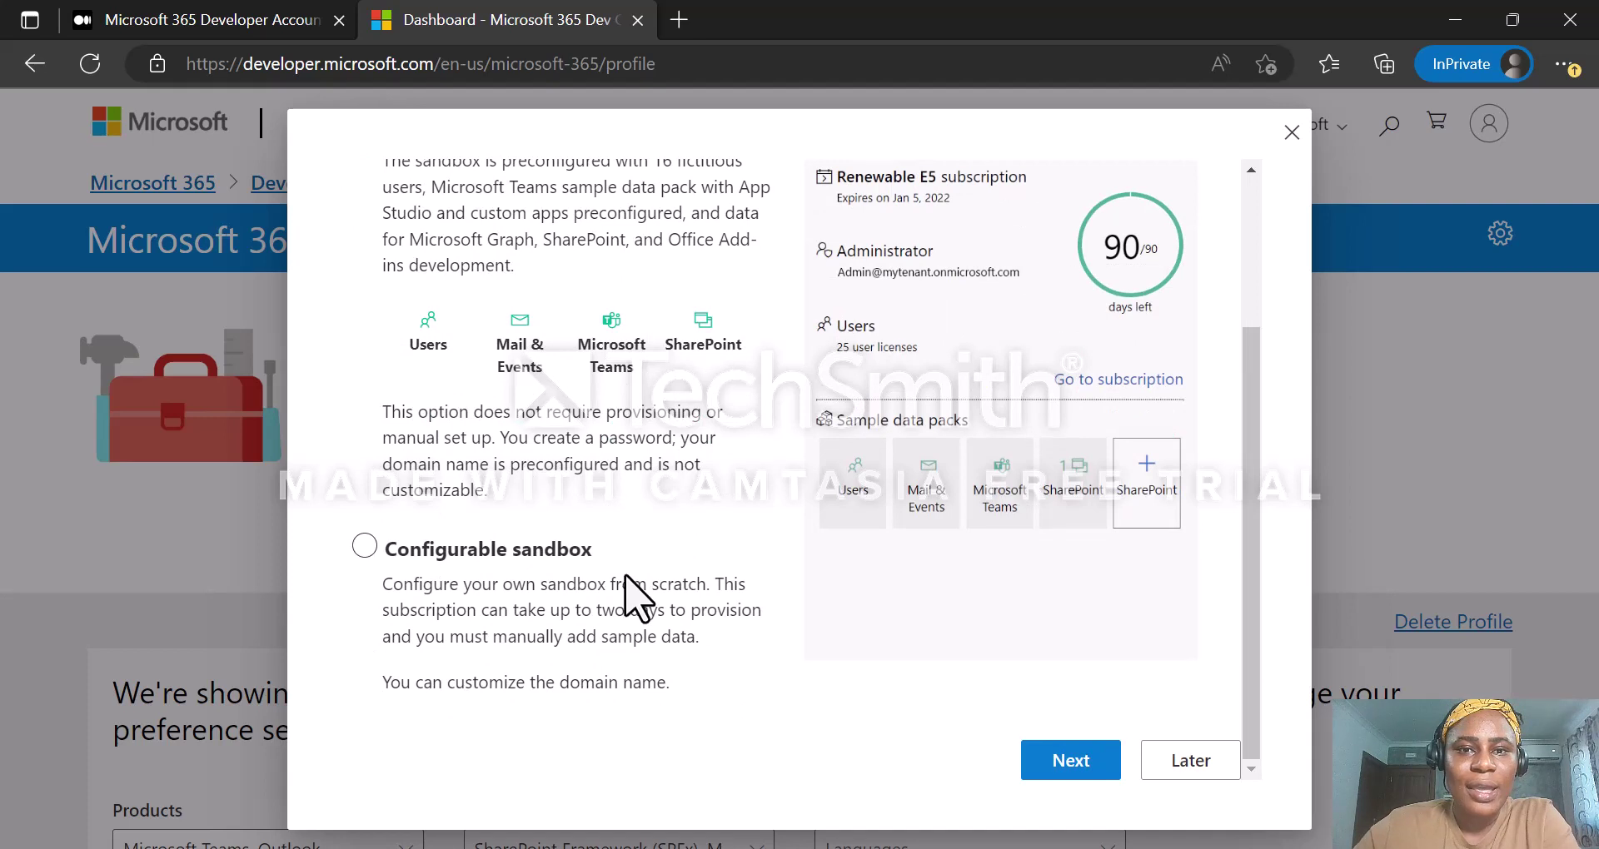
pyautogui.click(367, 546)
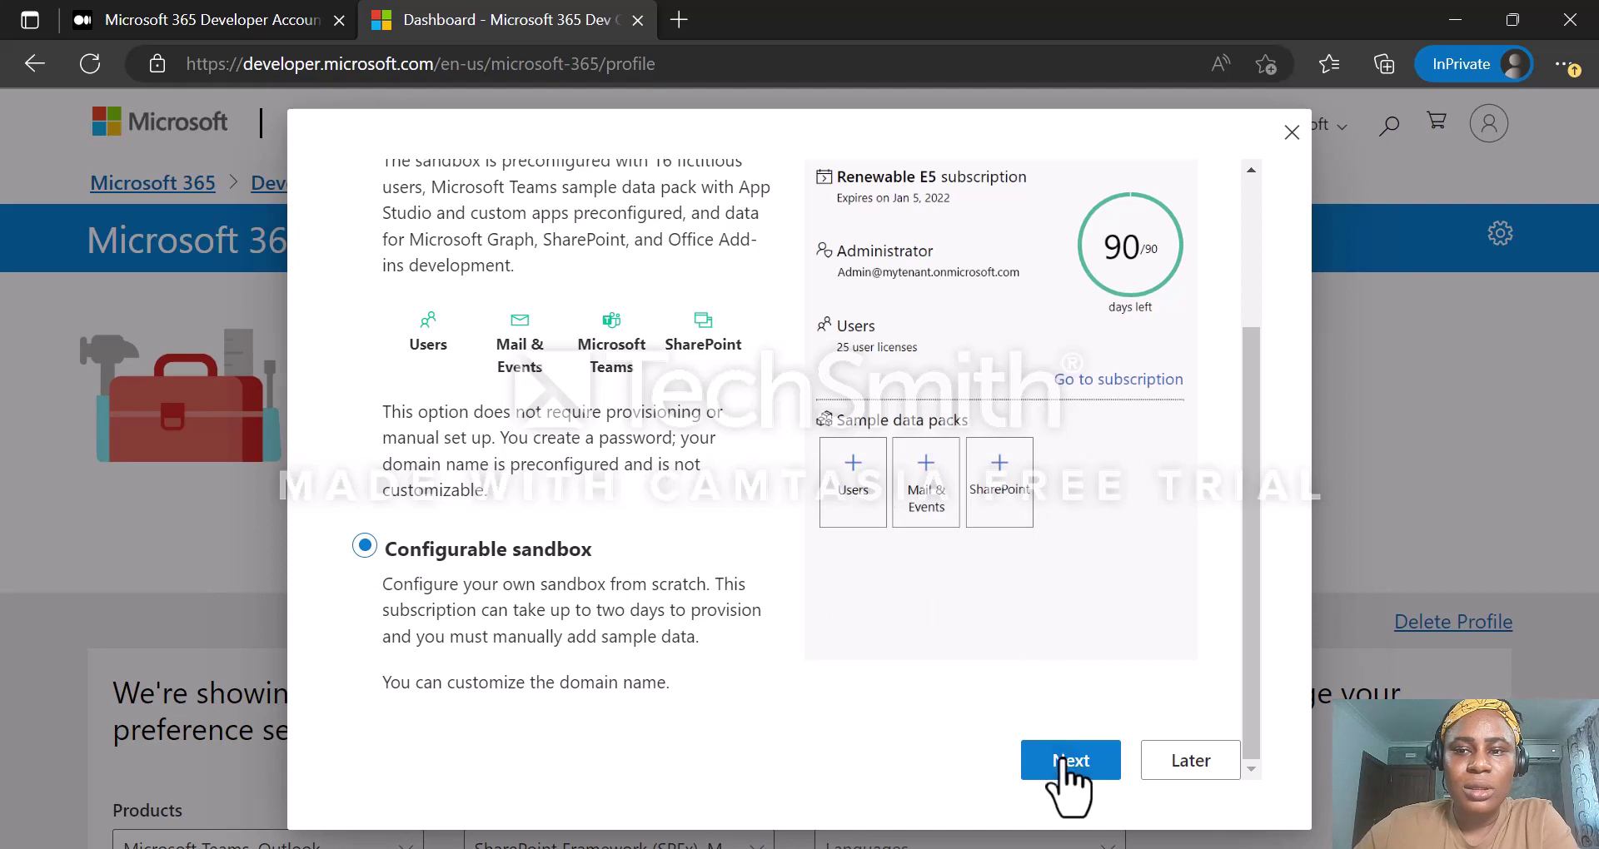
pyautogui.click(1065, 760)
pyautogui.click(679, 225)
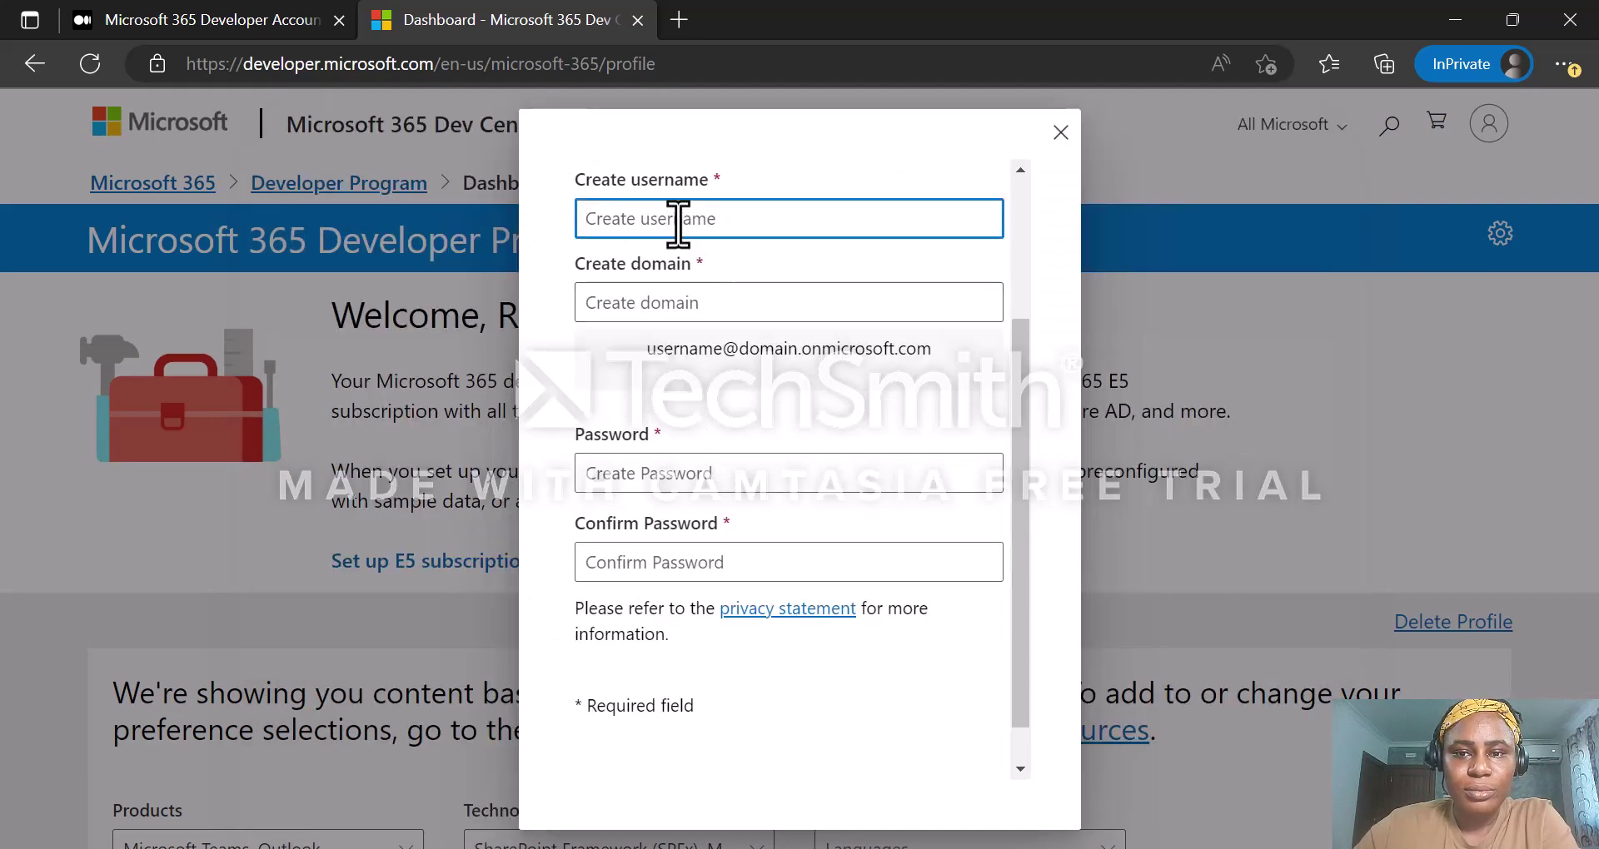
# - Enter the sandbox username and try a domain name ending in 'devtech'
pyautogui.write('Rache')
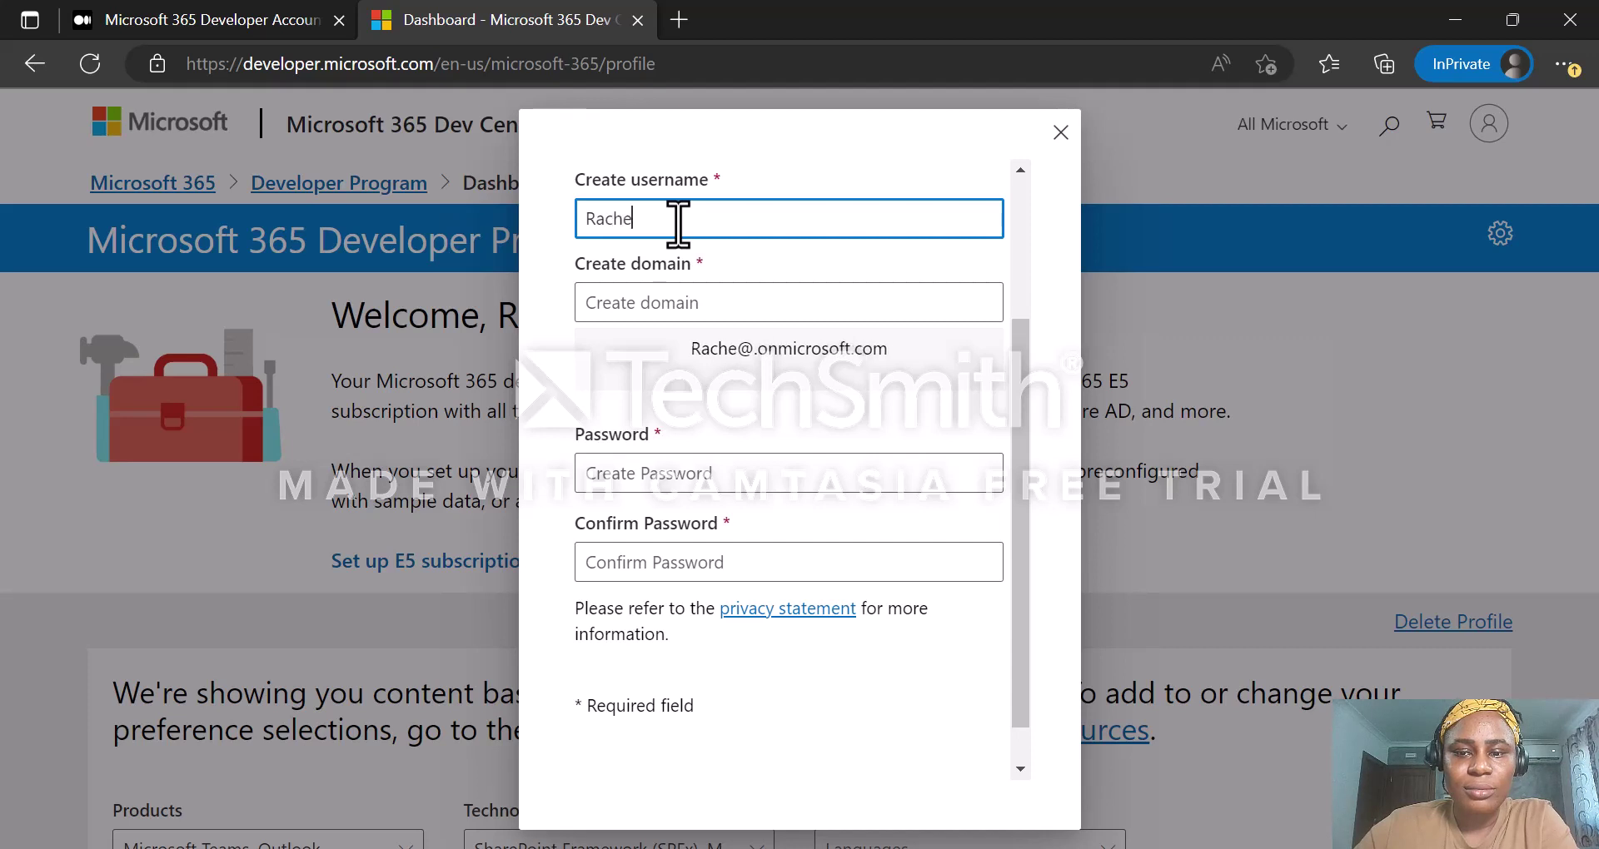
pyautogui.write('lIrabor')
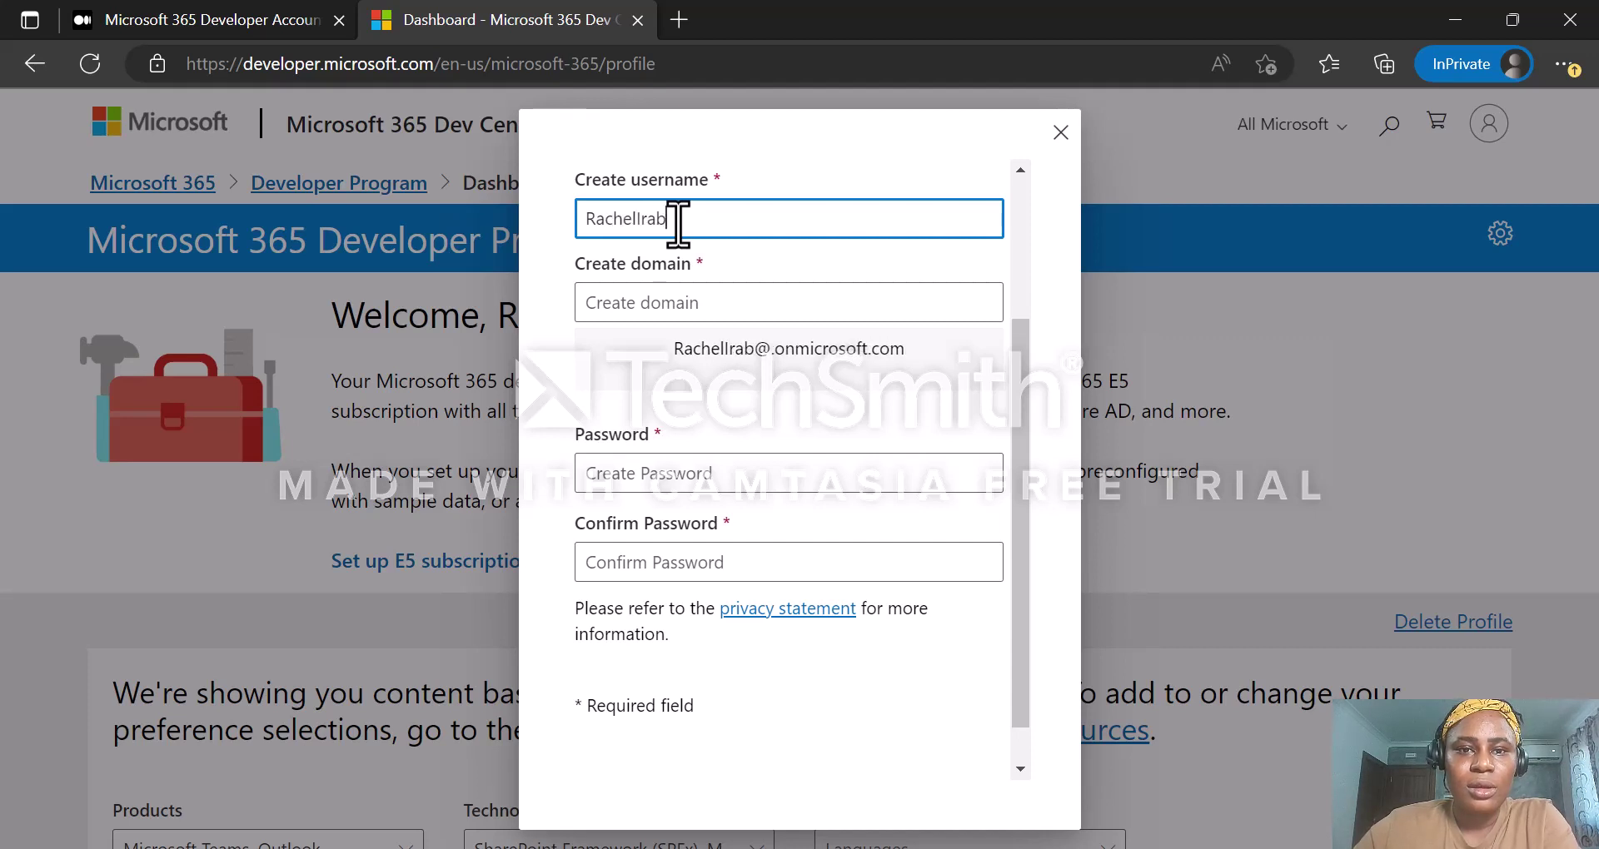
pyautogui.click(738, 299)
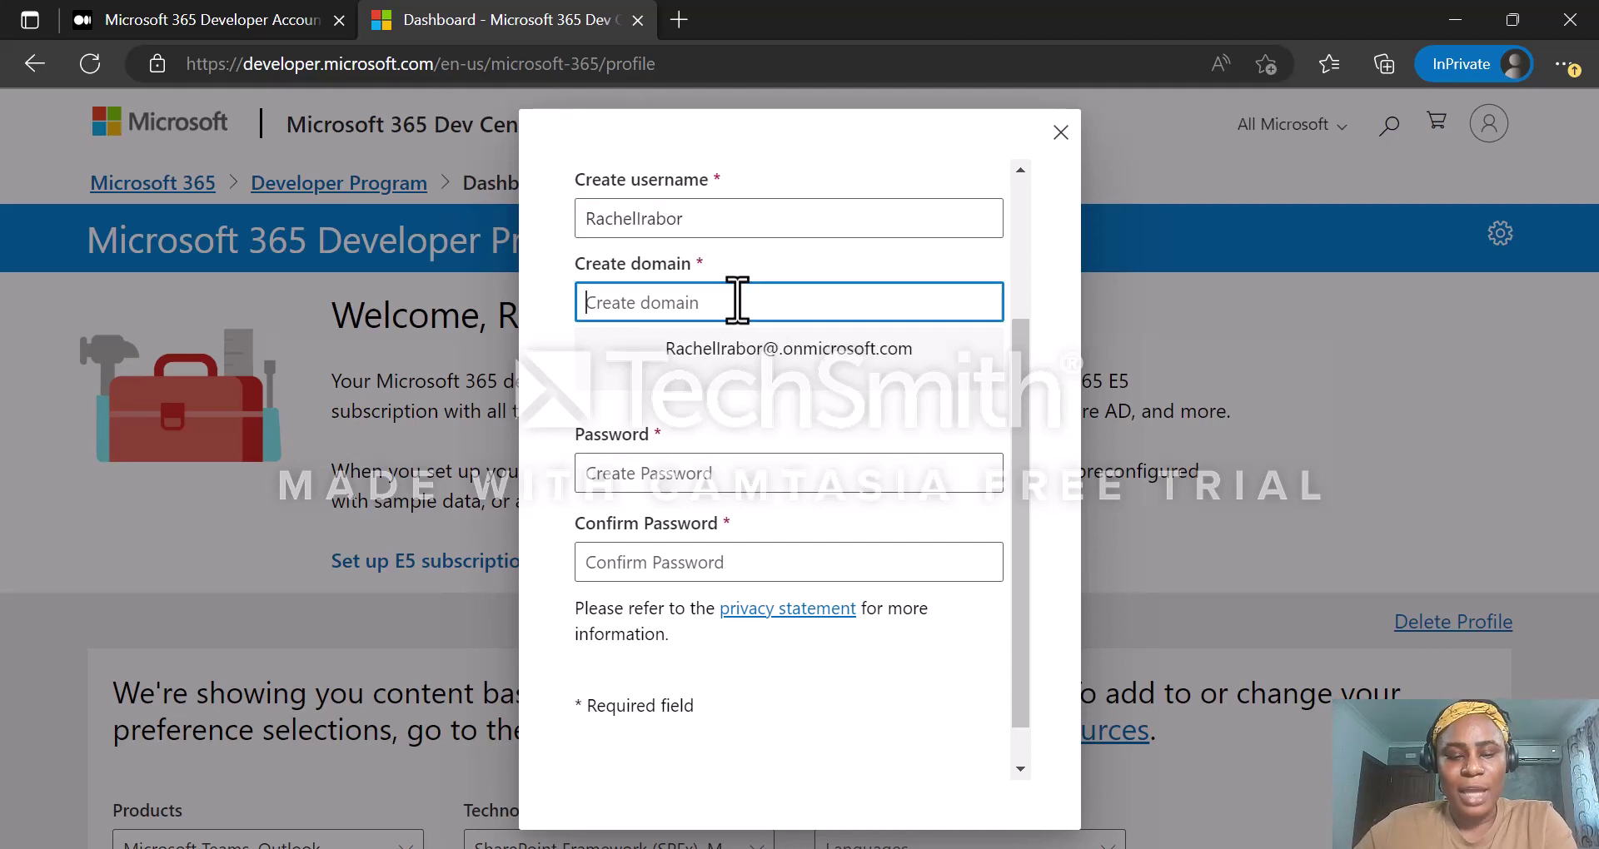
pyautogui.write('Rachel')
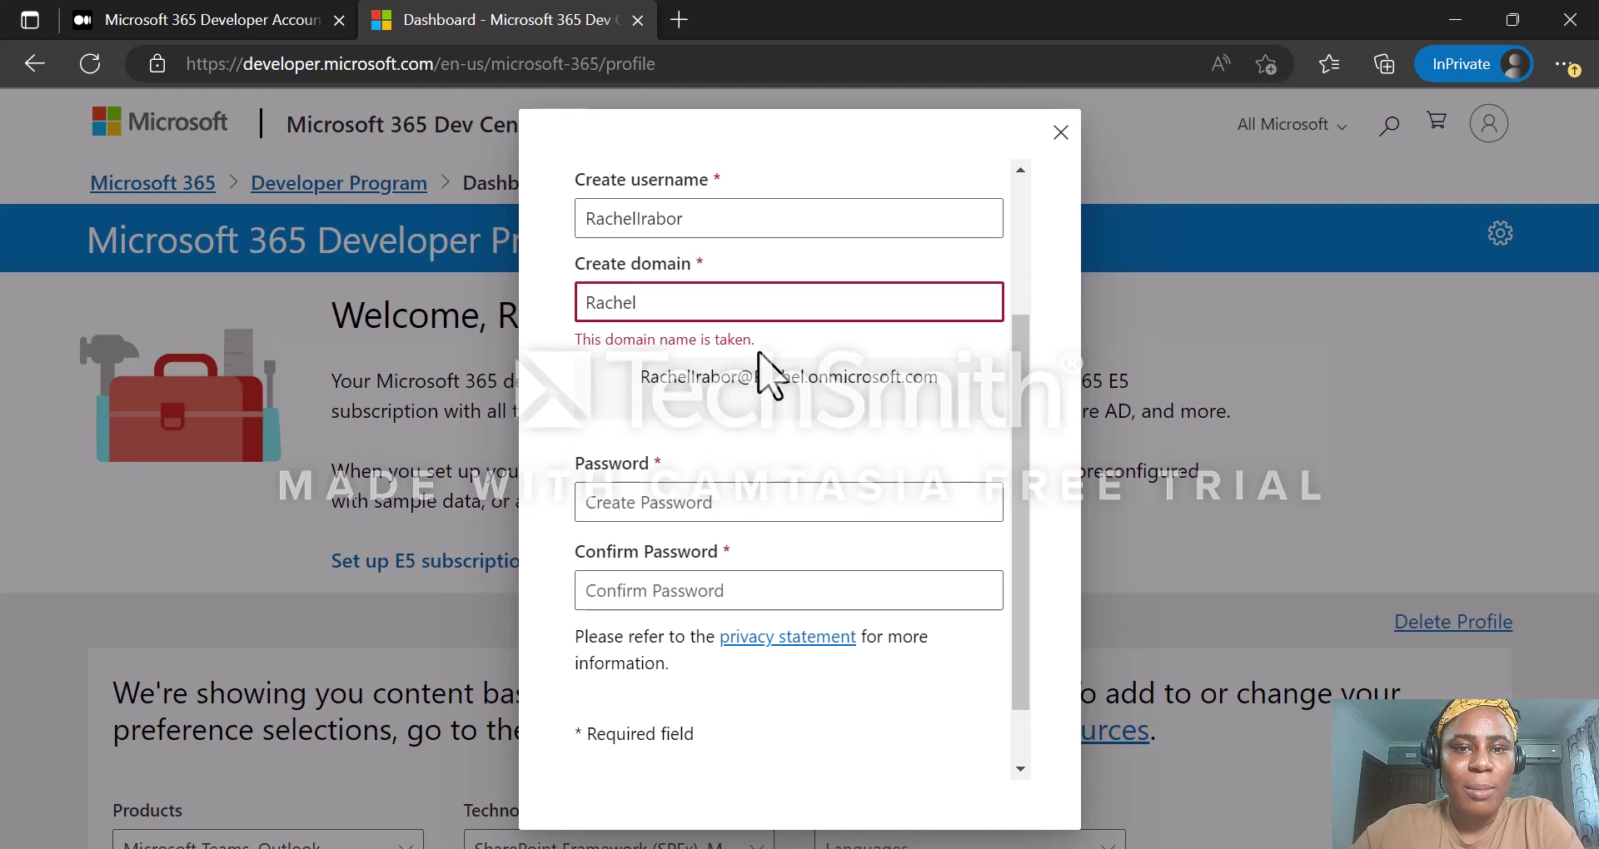
pyautogui.press('BackSpace')
pyautogui.press('BackSpace')
pyautogui.press('BackSpace')
pyautogui.press('BackSpace')
pyautogui.press('BackSpace')
pyautogui.press('BackSpace')
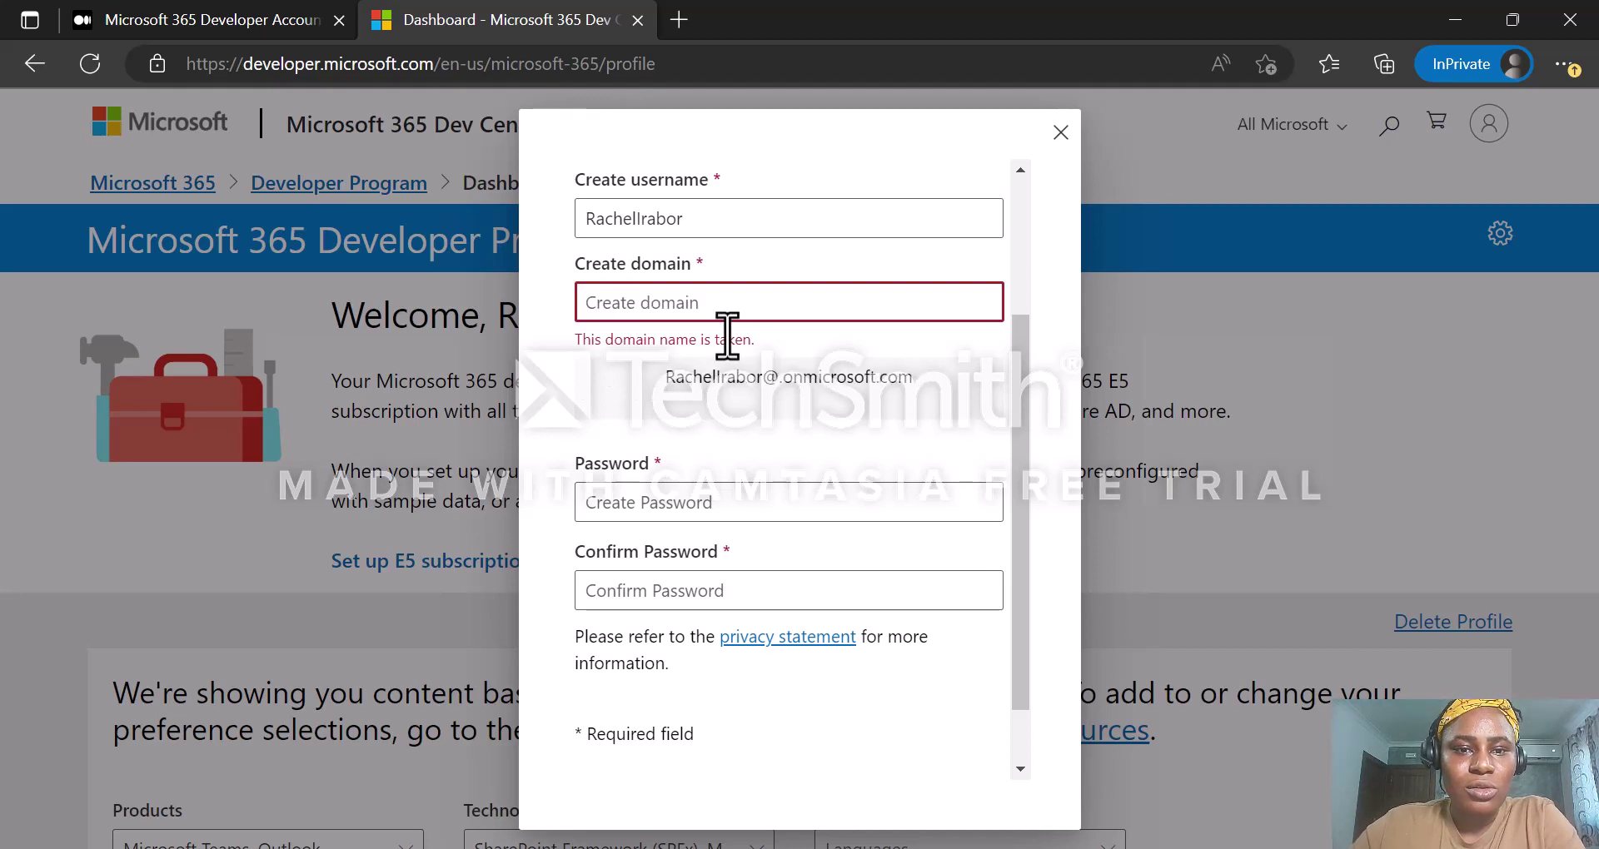
pyautogui.click(726, 337)
pyautogui.click(686, 306)
pyautogui.write('Racheld')
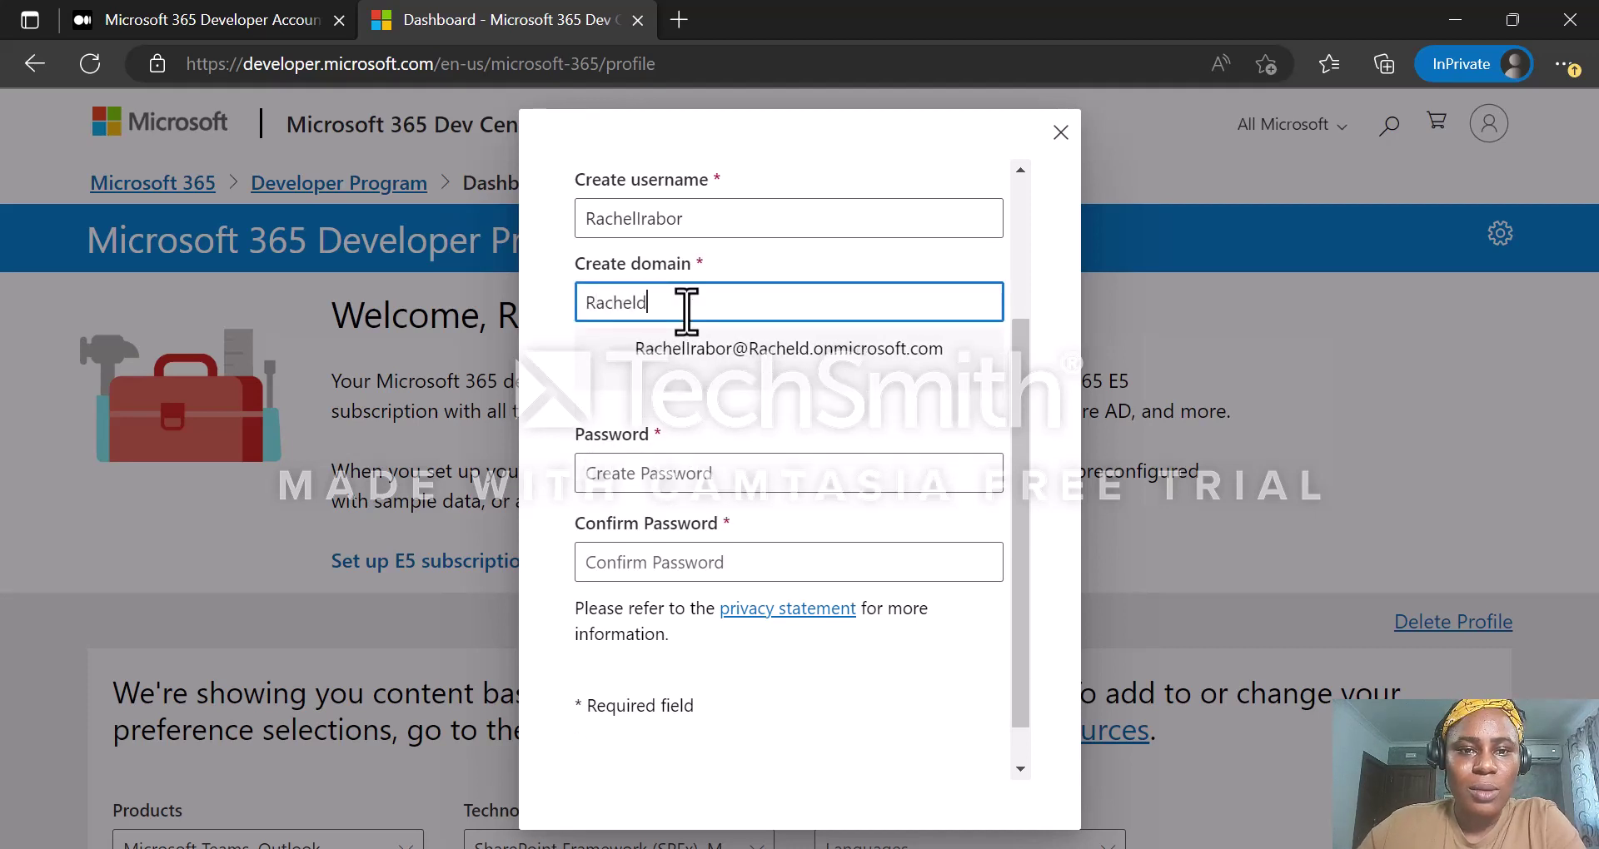
pyautogui.write('evtech')
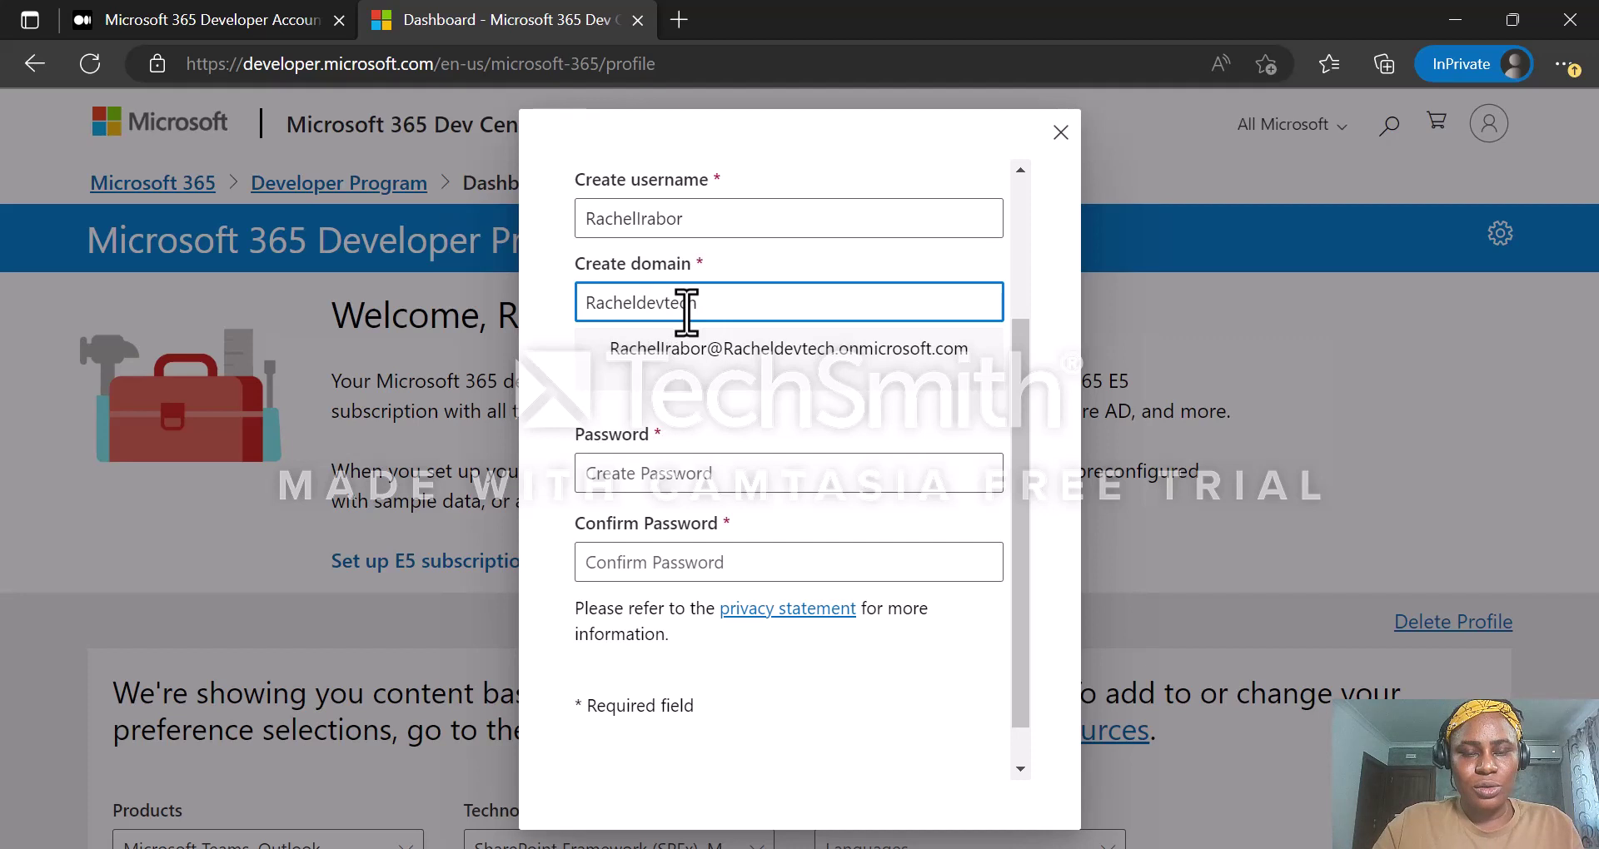
pyautogui.click(778, 408)
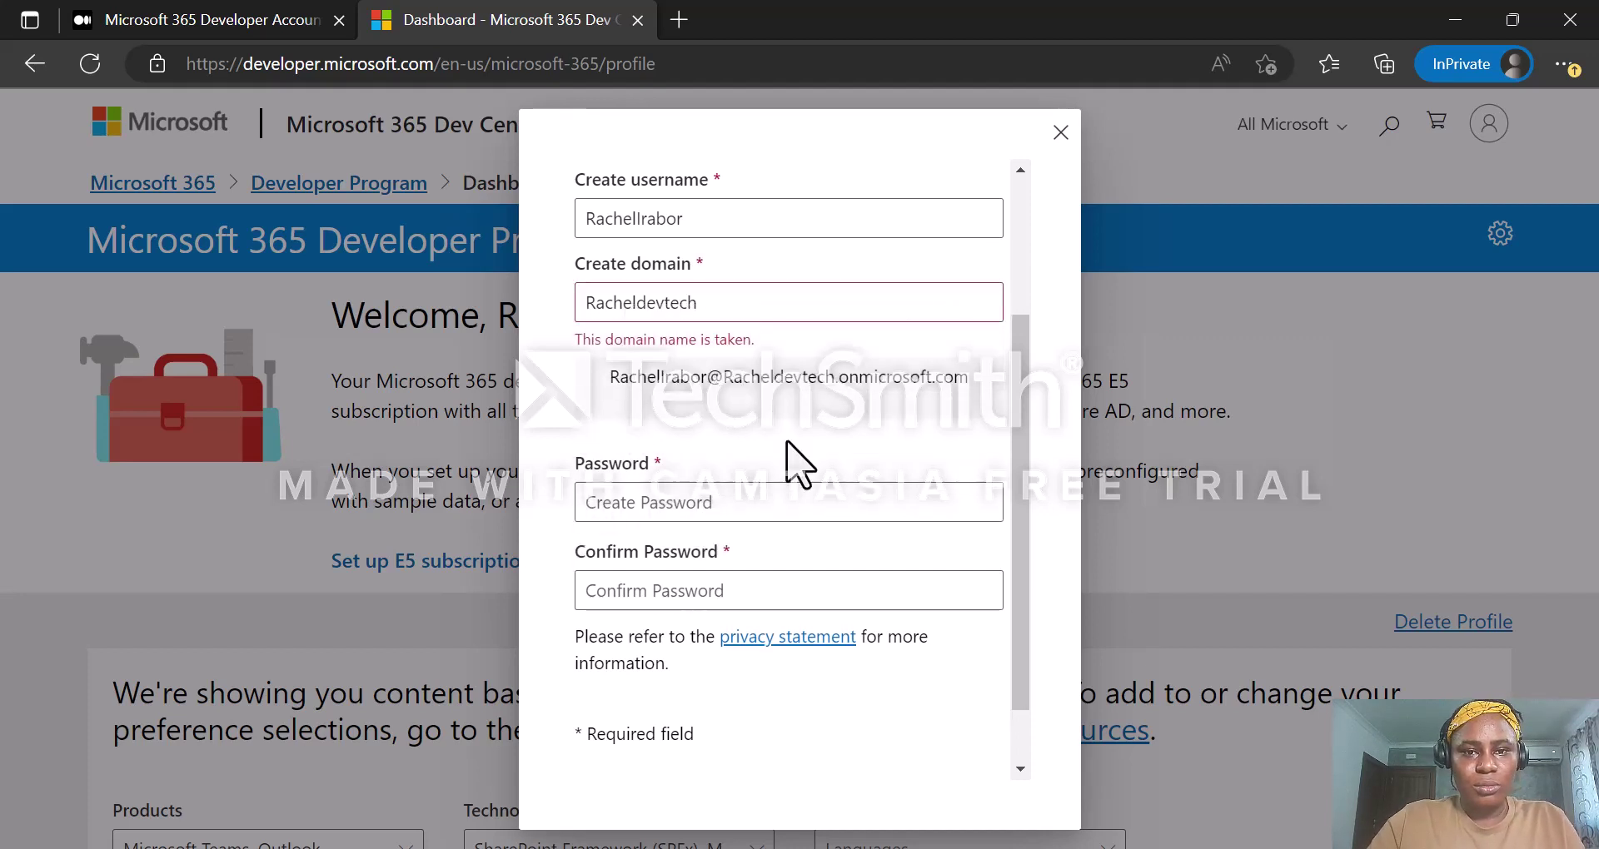
# - Change the taken domain so it ends in 'developer' until it is accepted
pyautogui.click(719, 315)
pyautogui.press('BackSpace')
pyautogui.press('BackSpace')
pyautogui.press('BackSpace')
pyautogui.press('BackSpace')
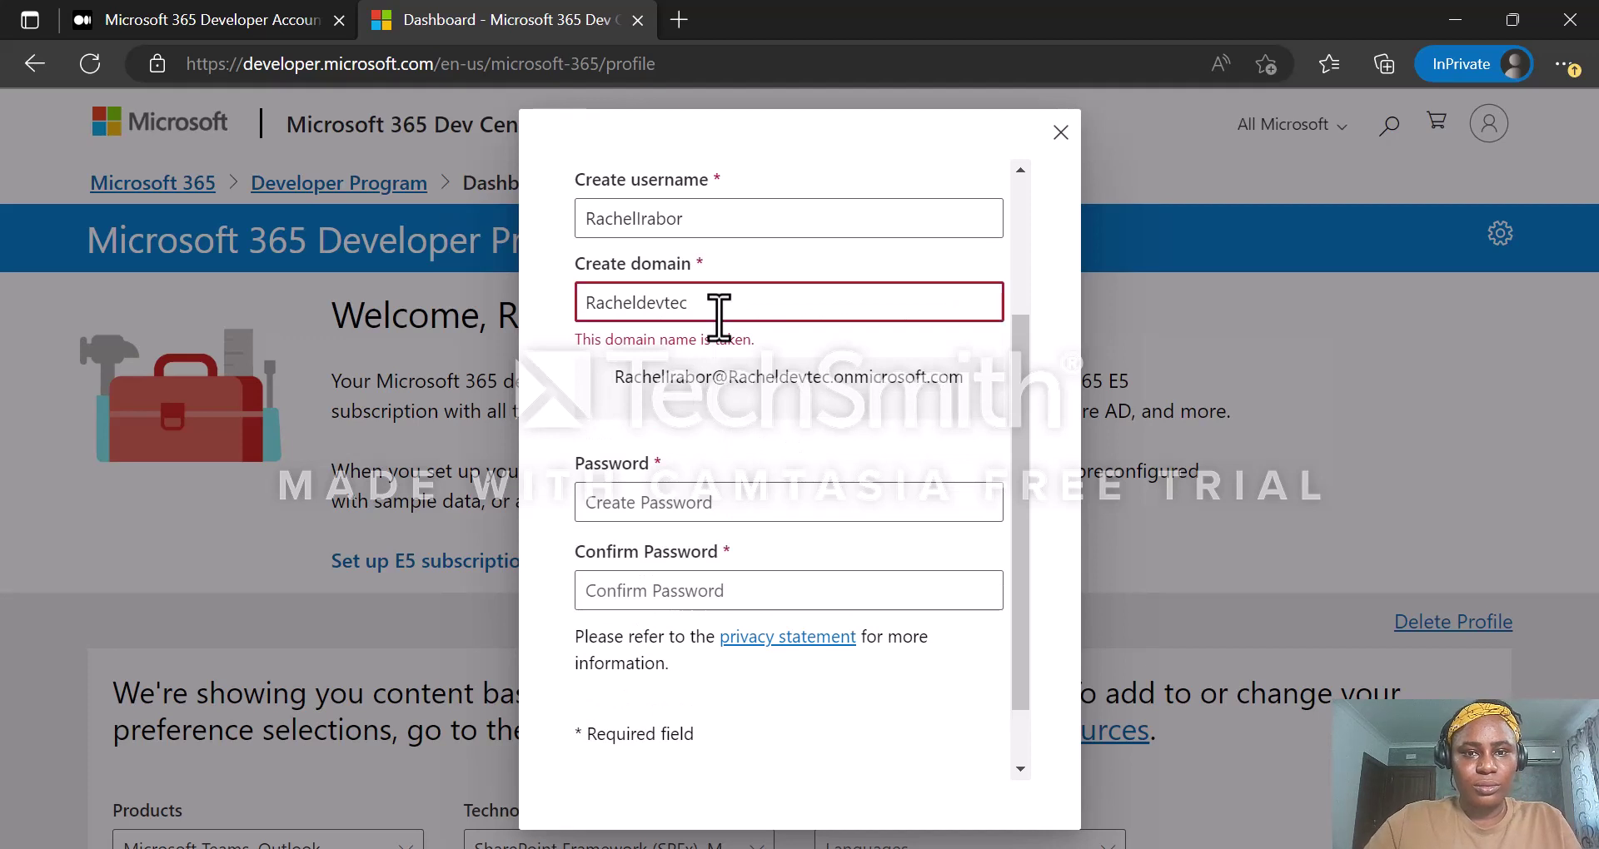
pyautogui.press('BackSpace')
pyautogui.write('v')
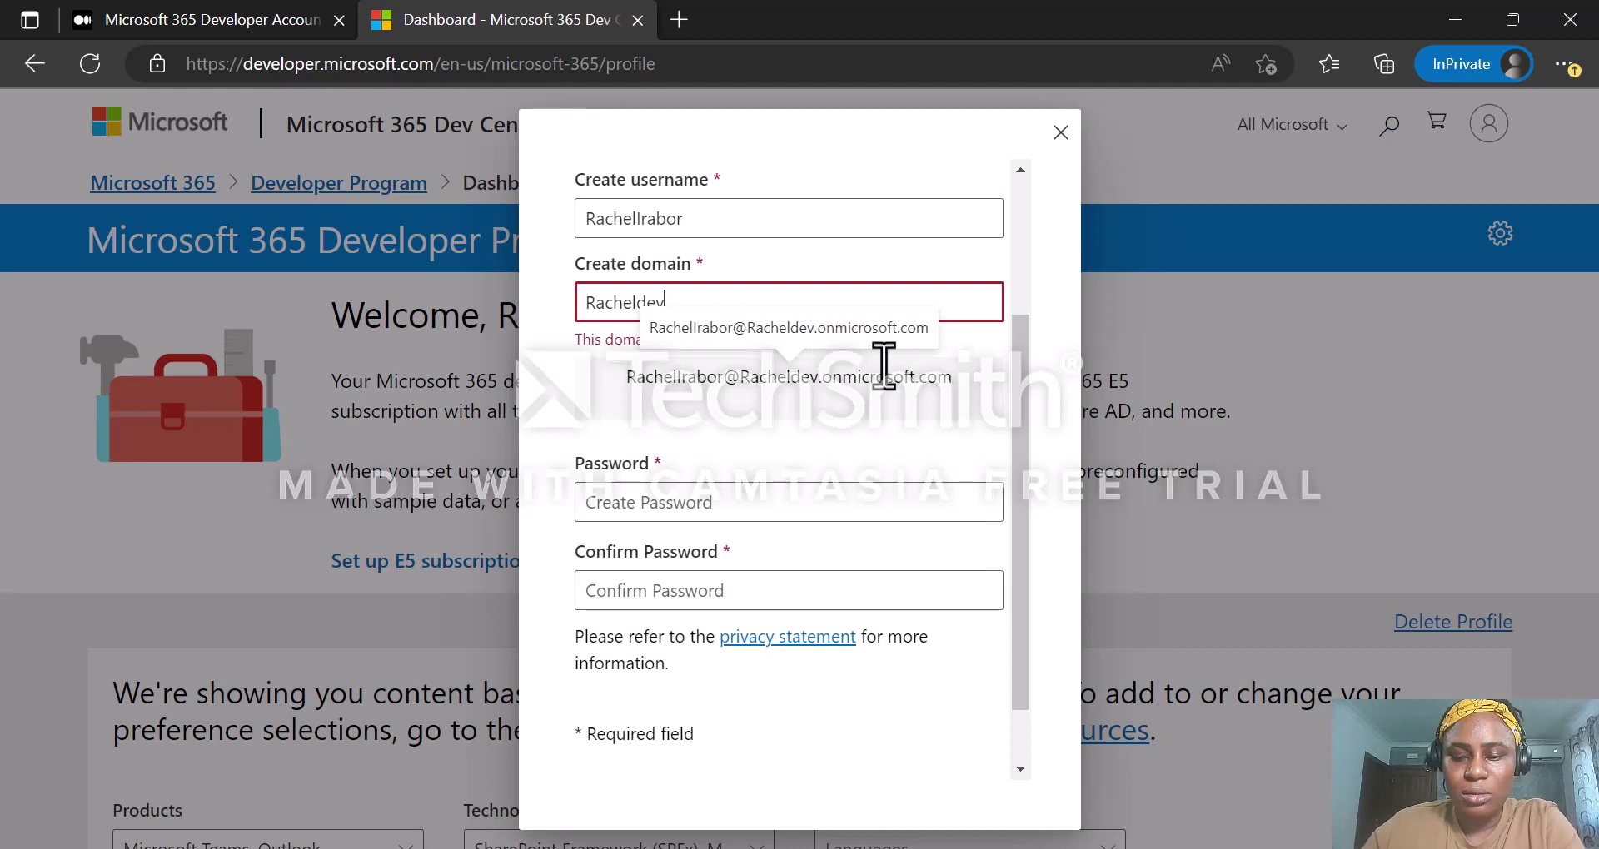
pyautogui.press('BackSpace')
pyautogui.press('BackSpace')
pyautogui.write('eveloper')
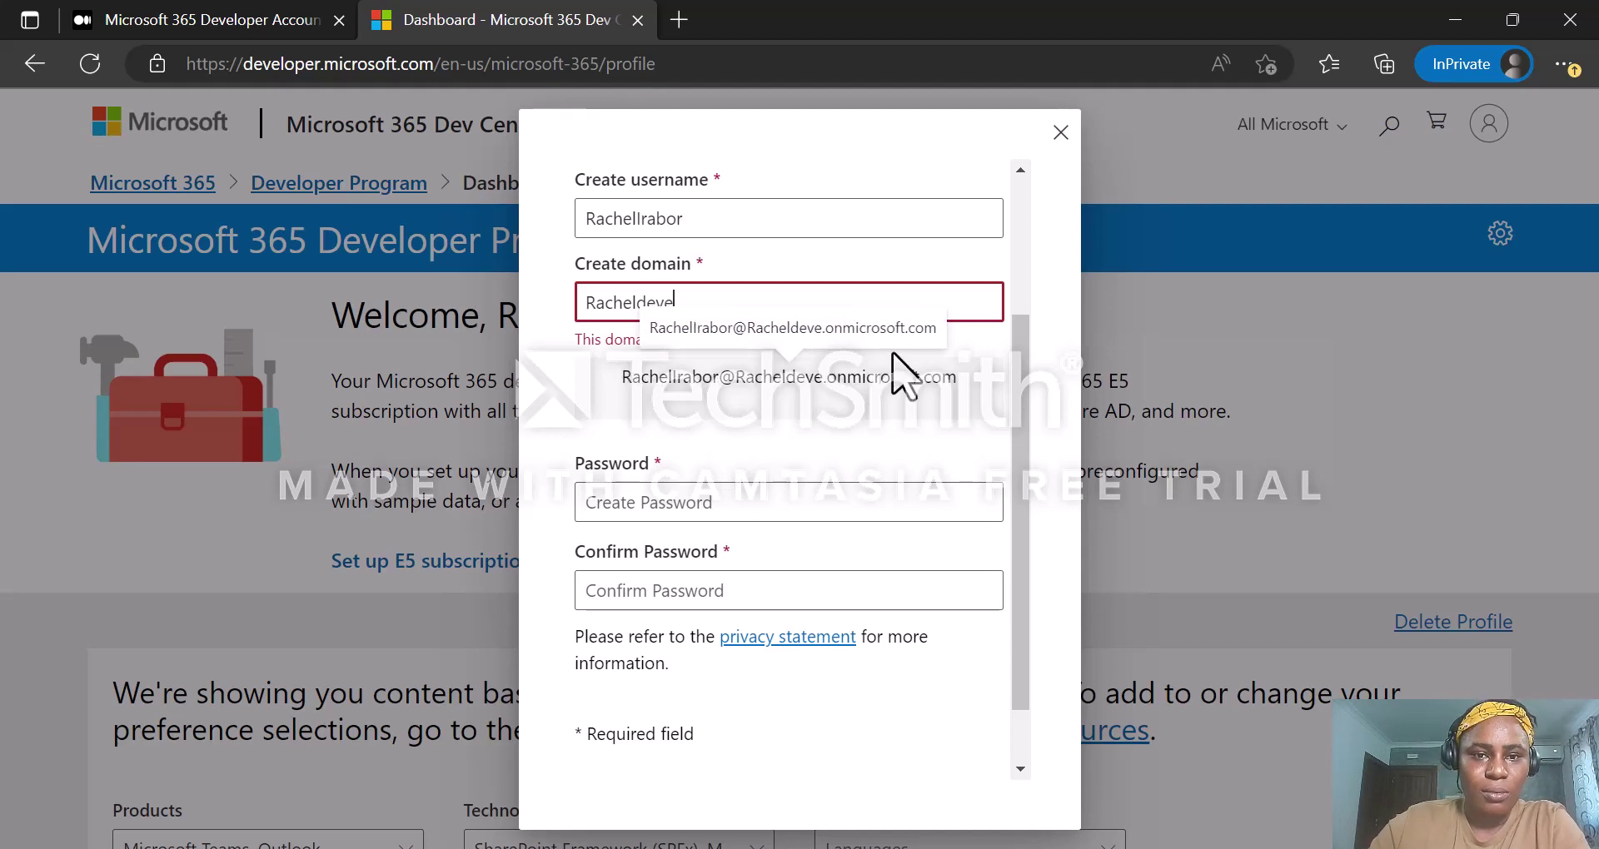
pyautogui.click(898, 429)
pyautogui.click(774, 300)
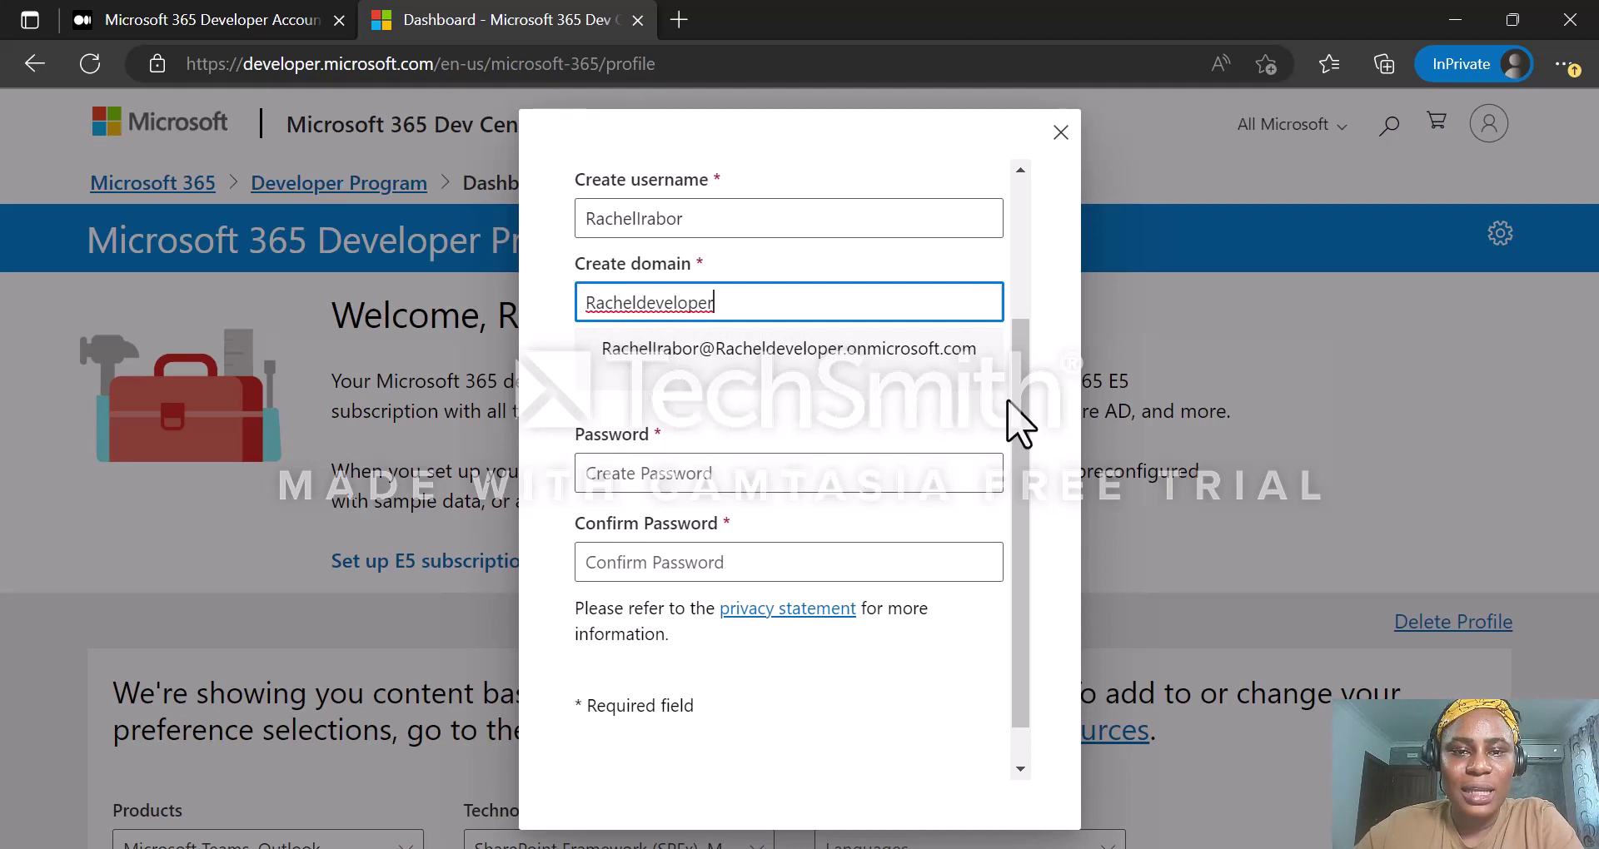
pyautogui.click(666, 473)
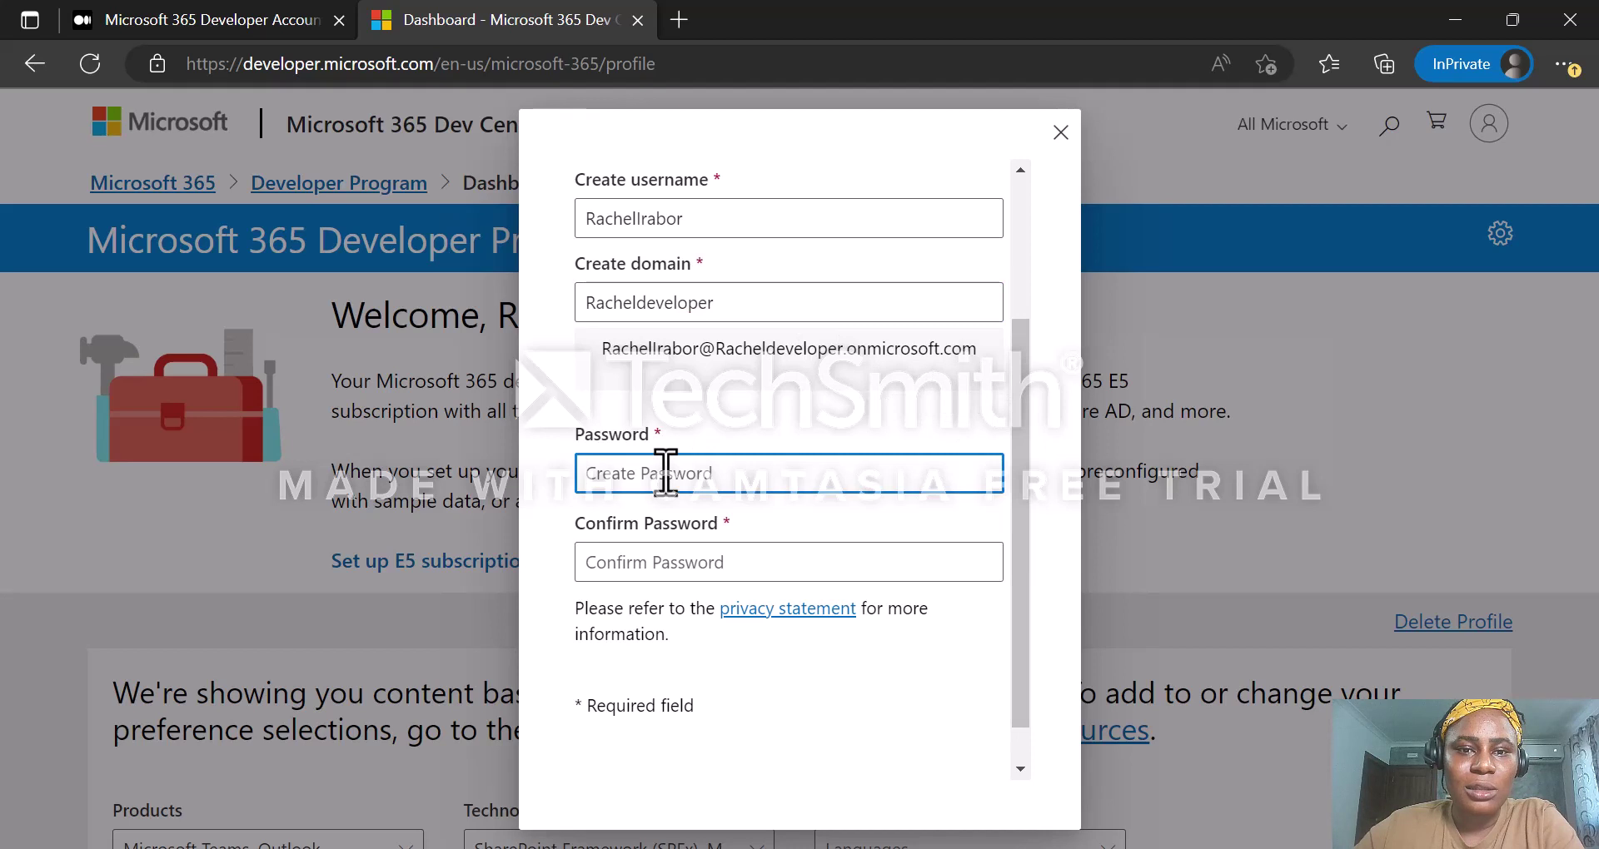
# - Type the sandbox admin password and its confirmation
pyautogui.write('•••••')
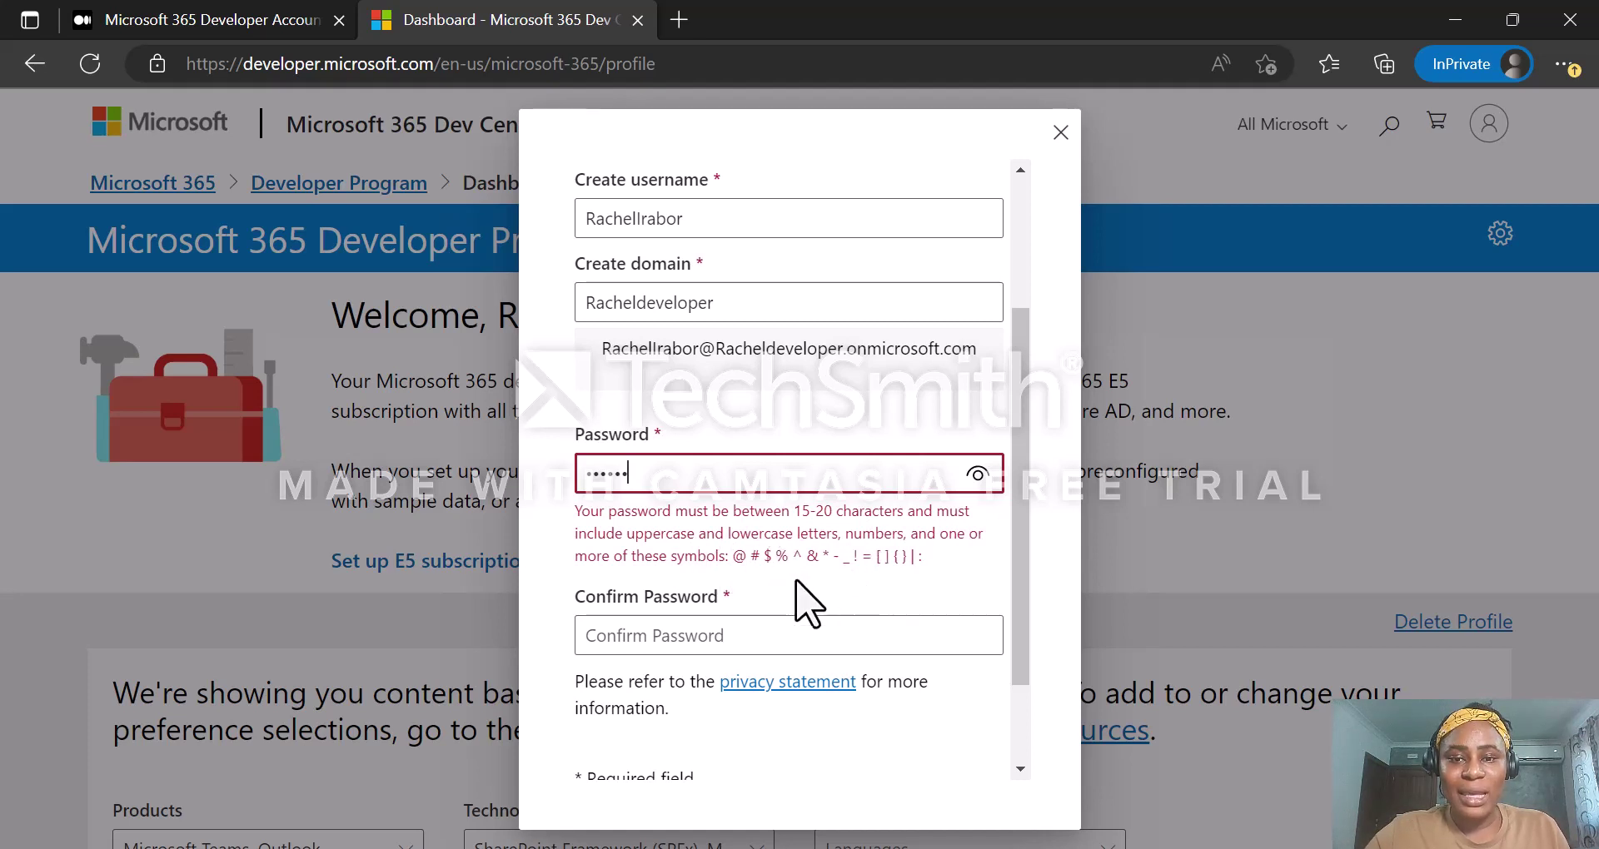
pyautogui.click(662, 490)
pyautogui.press('BackSpace')
pyautogui.press('BackSpace')
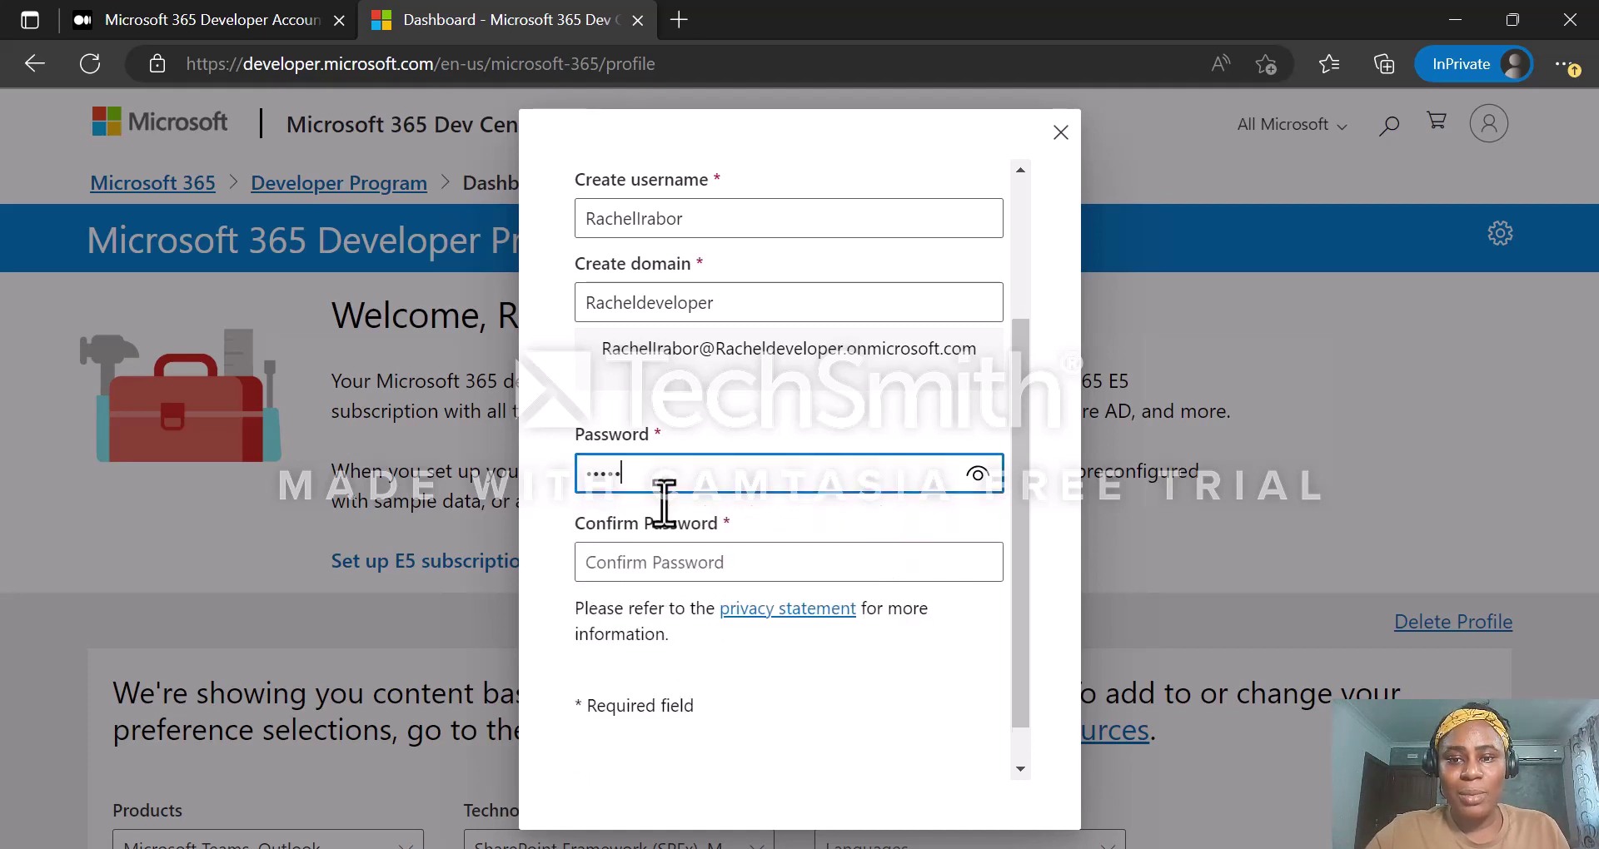
pyautogui.write('•')
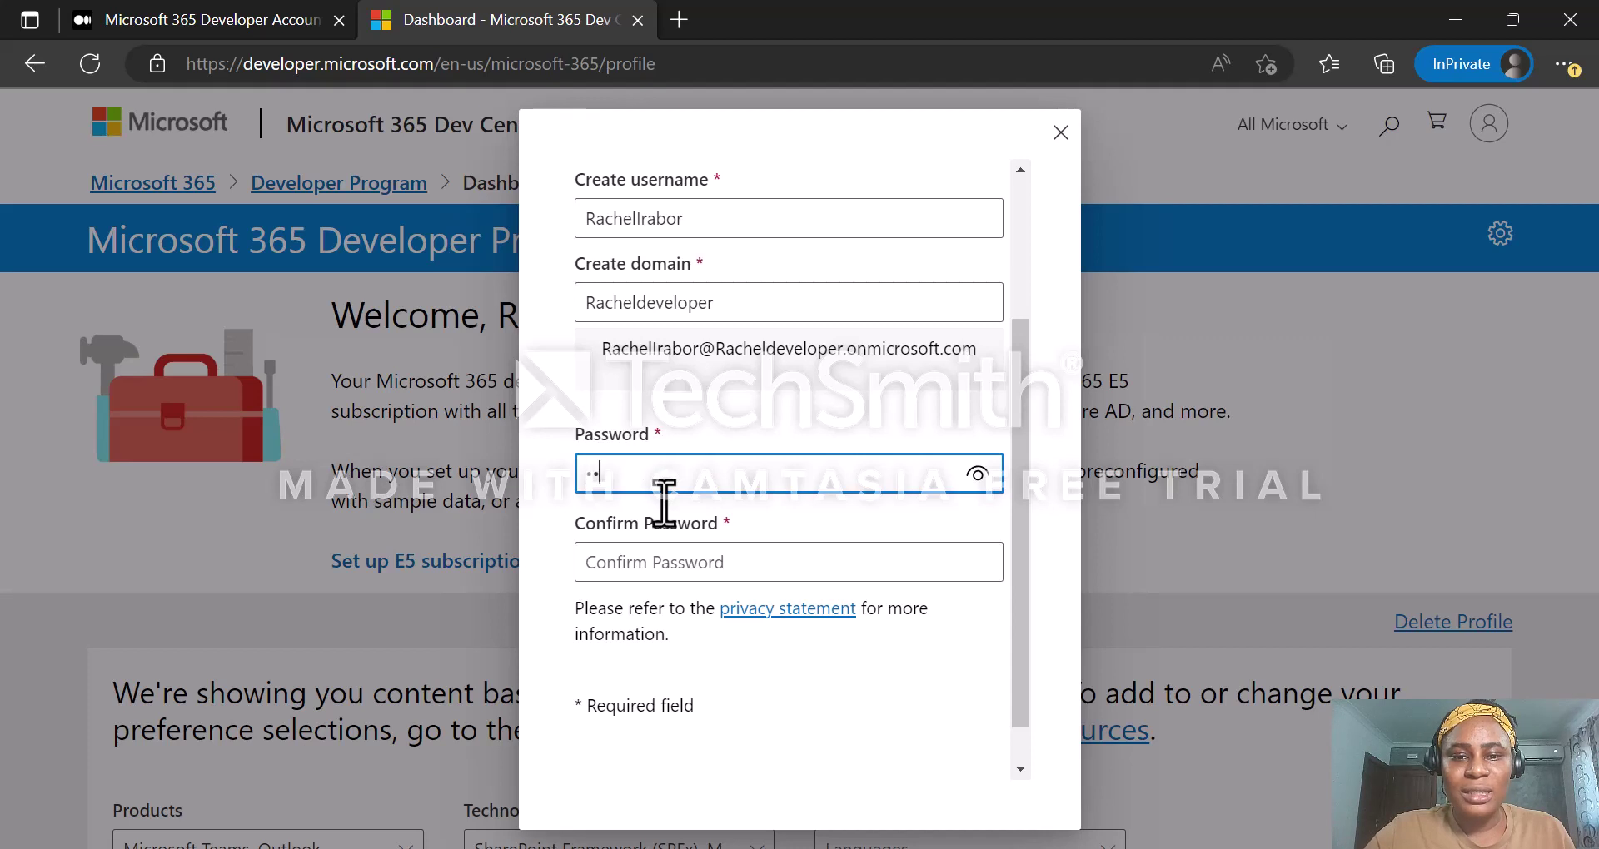
pyautogui.write('•')
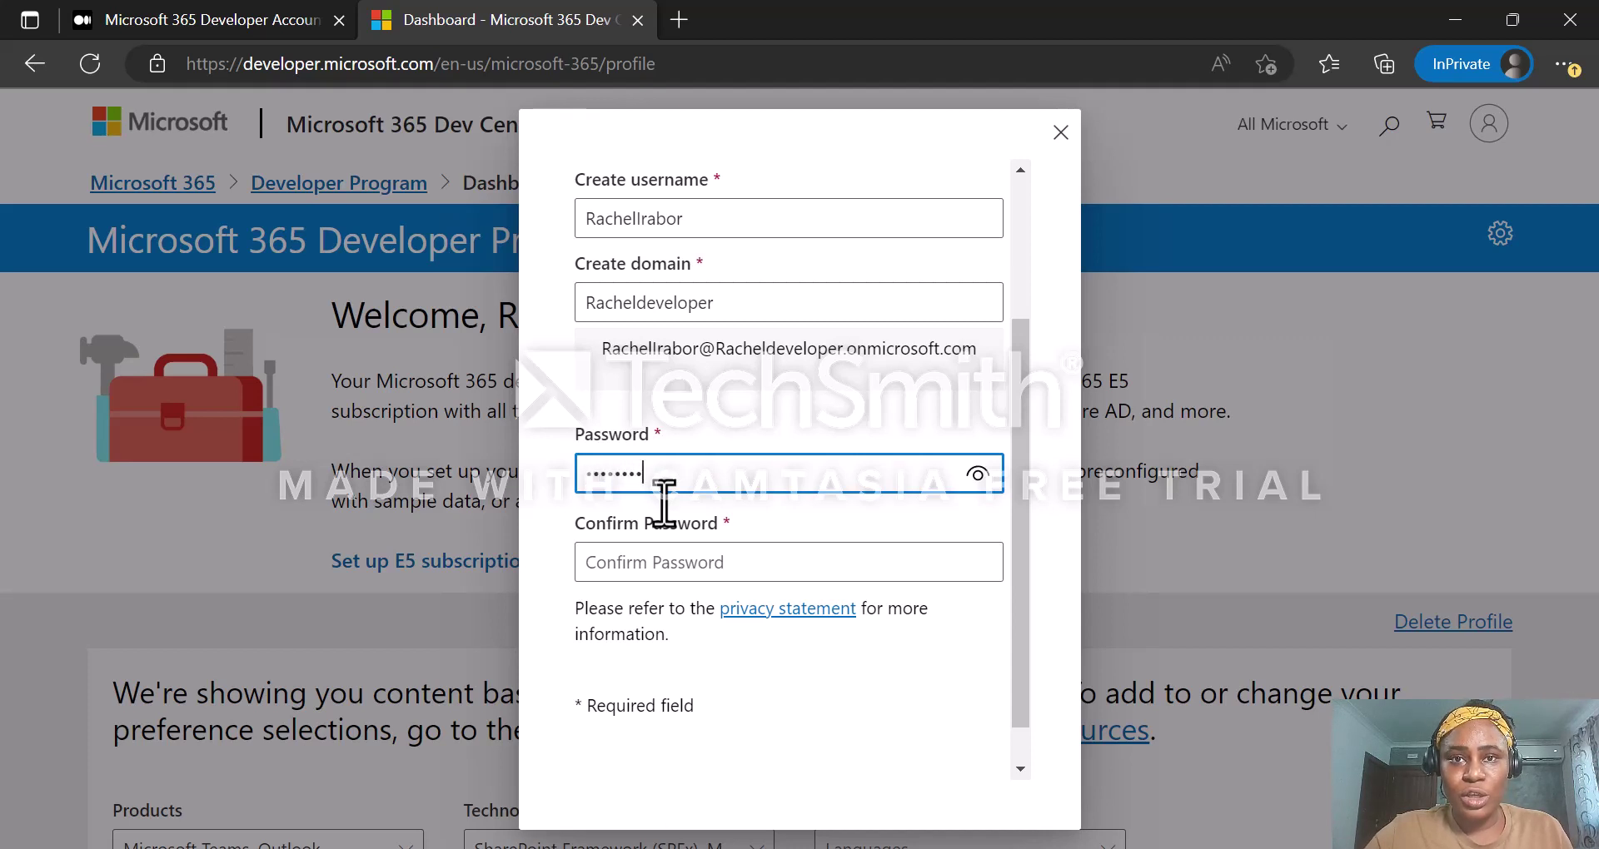
pyautogui.write('••')
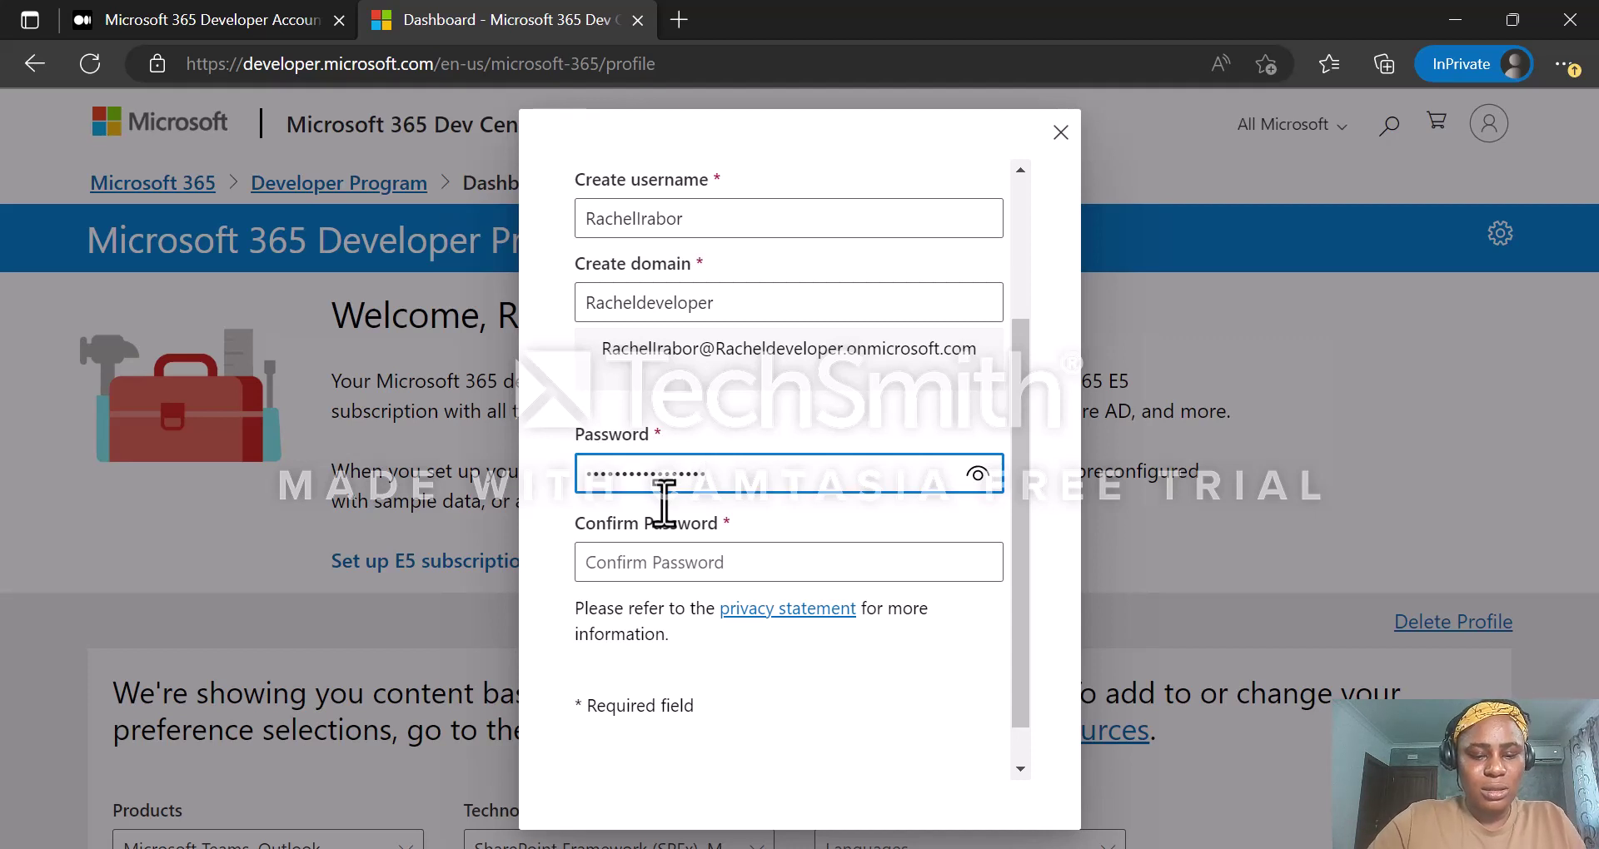
pyautogui.click(712, 562)
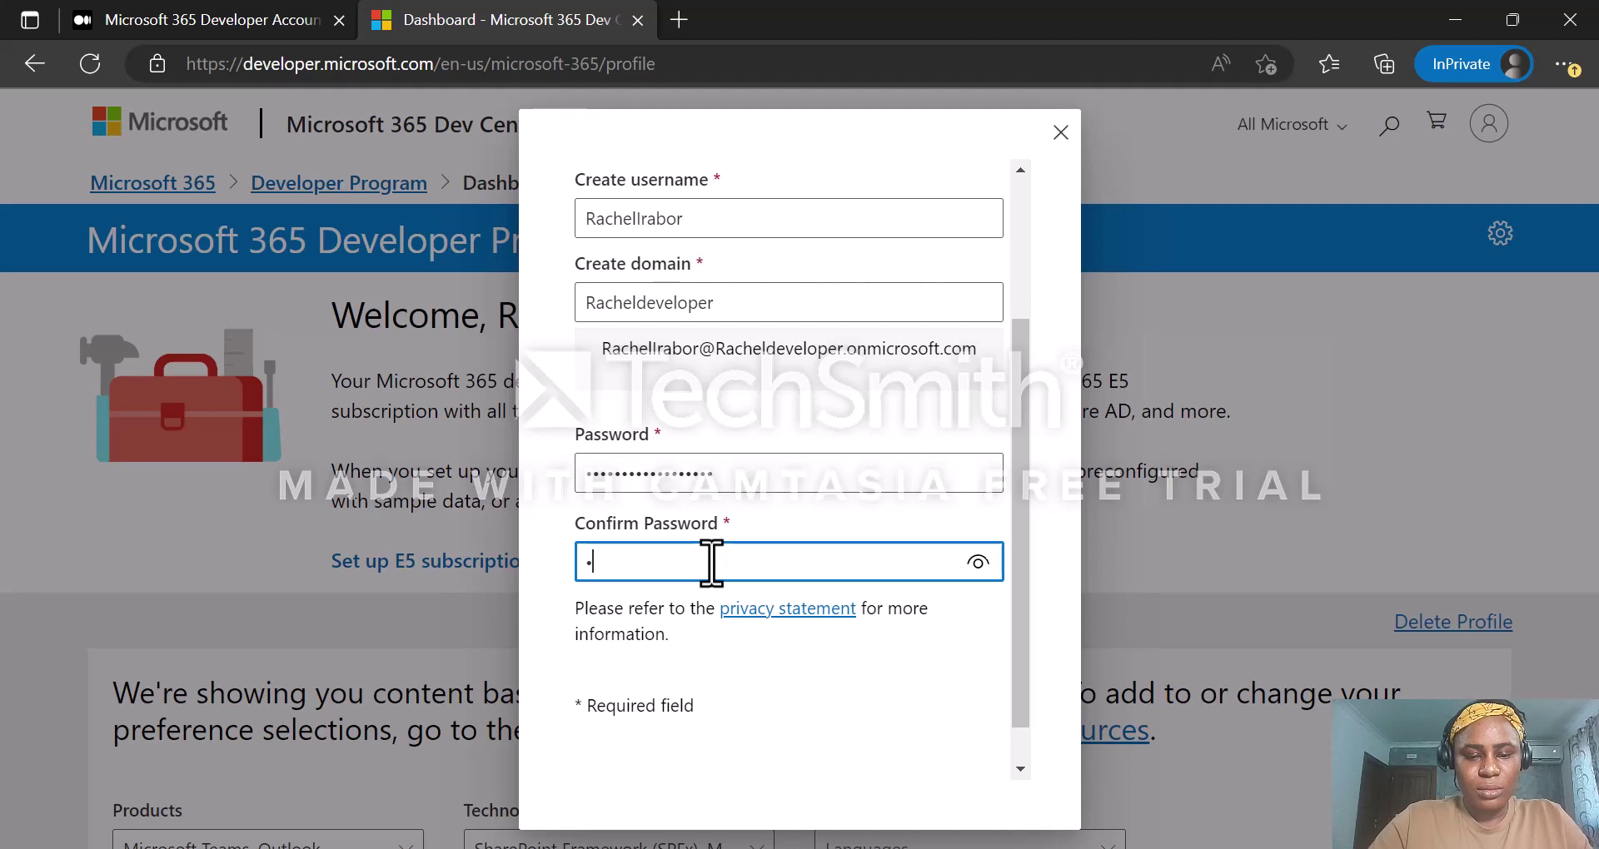
pyautogui.write('••••')
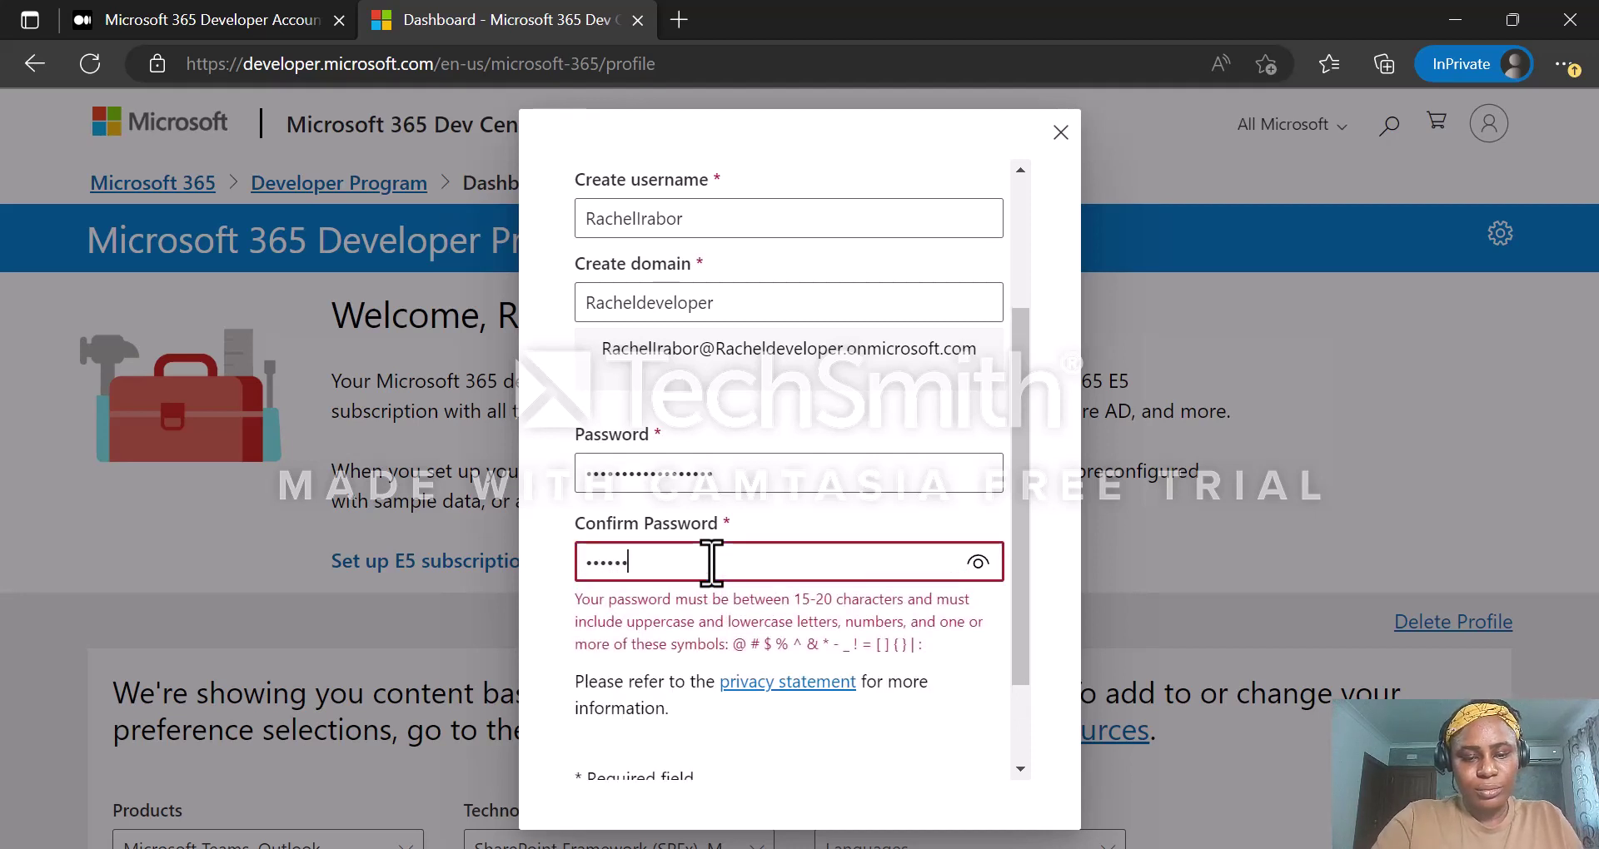
pyautogui.press('BackSpace')
pyautogui.press('BackSpace')
pyautogui.press('BackSpace')
pyautogui.press('BackSpace')
pyautogui.write('•••')
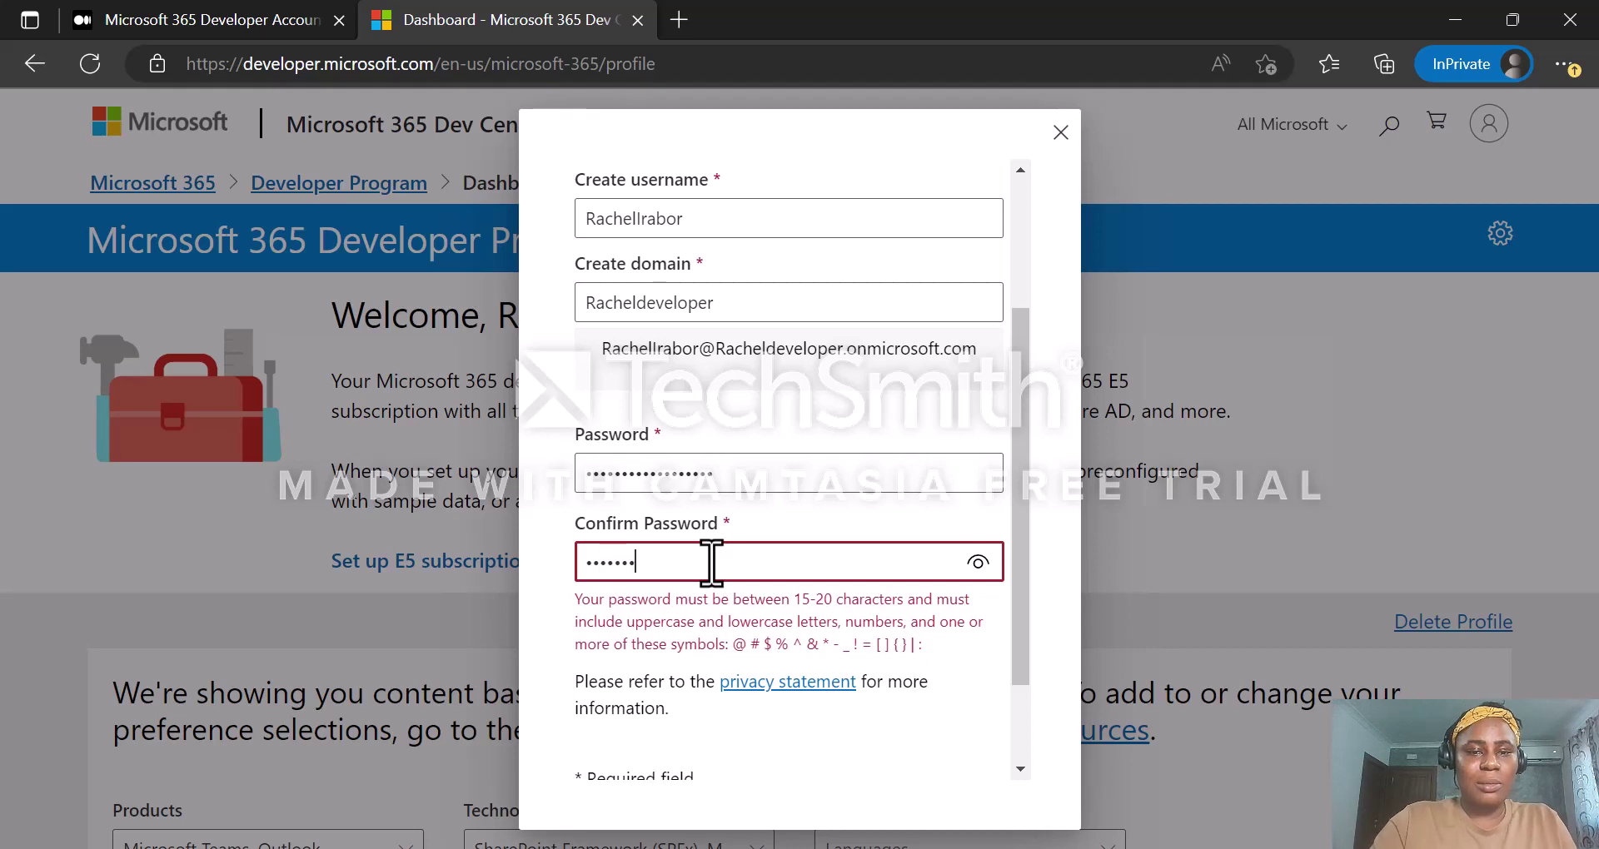
pyautogui.write('••••••••••••••')
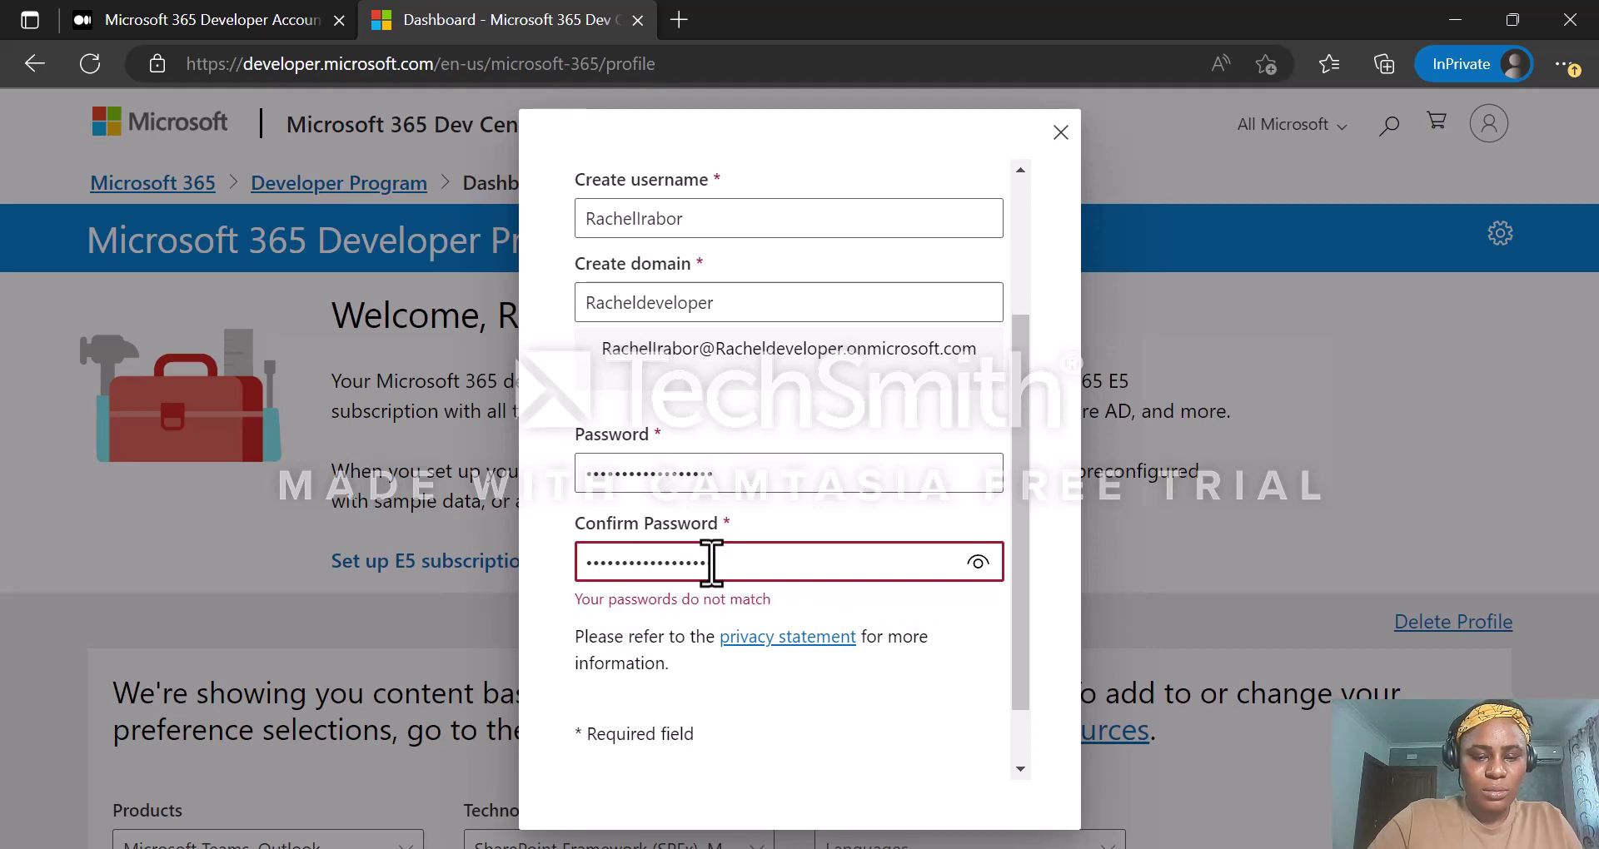
pyautogui.click(968, 666)
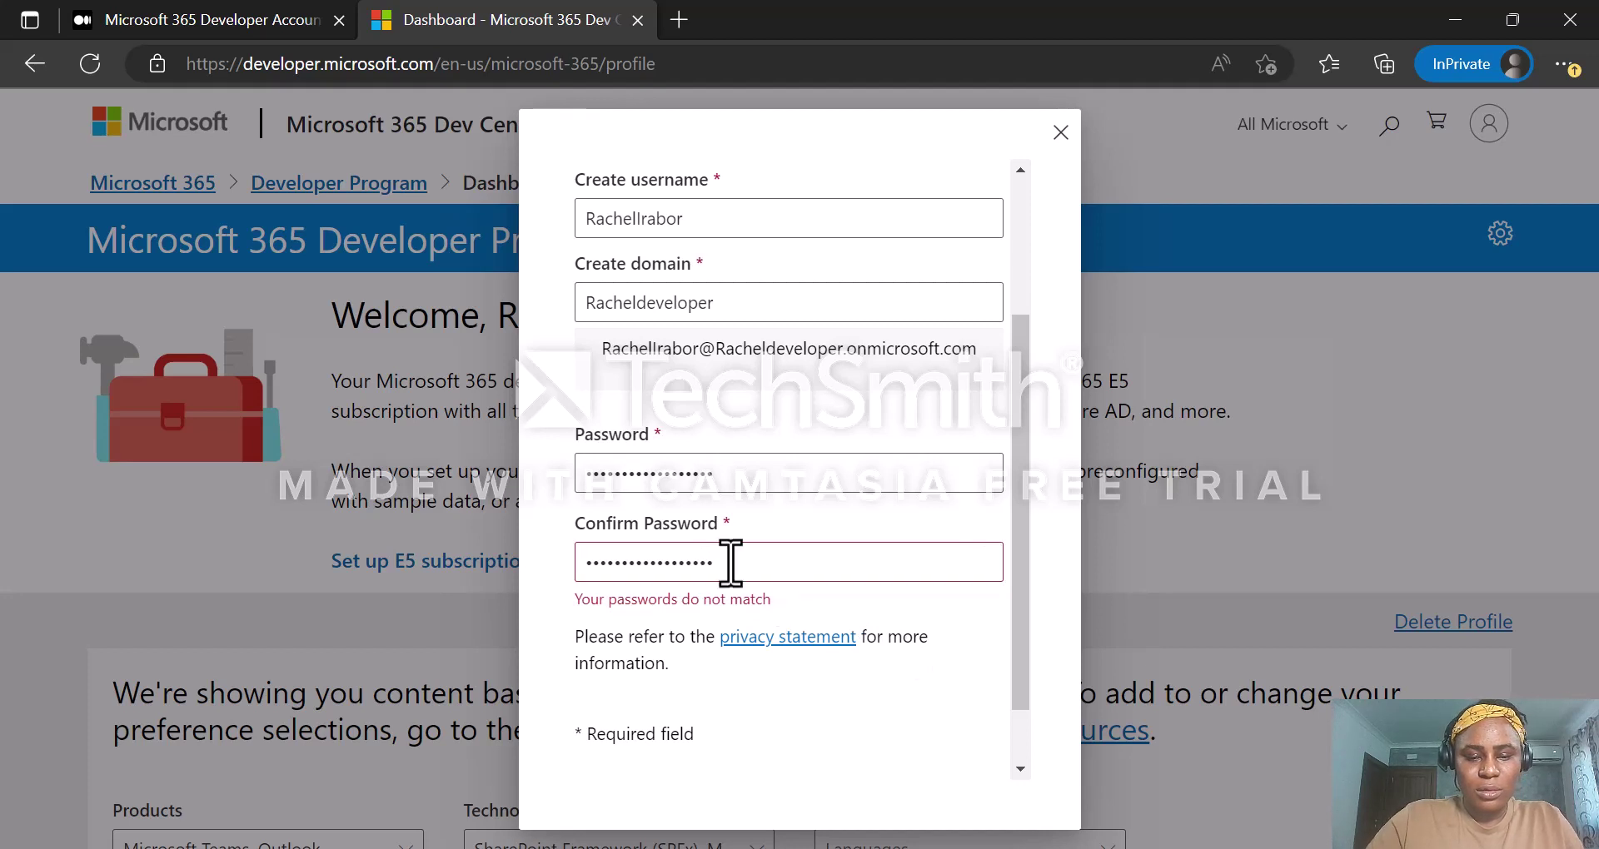
# - Clear both mismatched password fields and re-enter the password and its confirmation
pyautogui.doubleClick(711, 473)
pyautogui.press('BackSpace')
pyautogui.doubleClick(730, 559)
pyautogui.press('BackSpace')
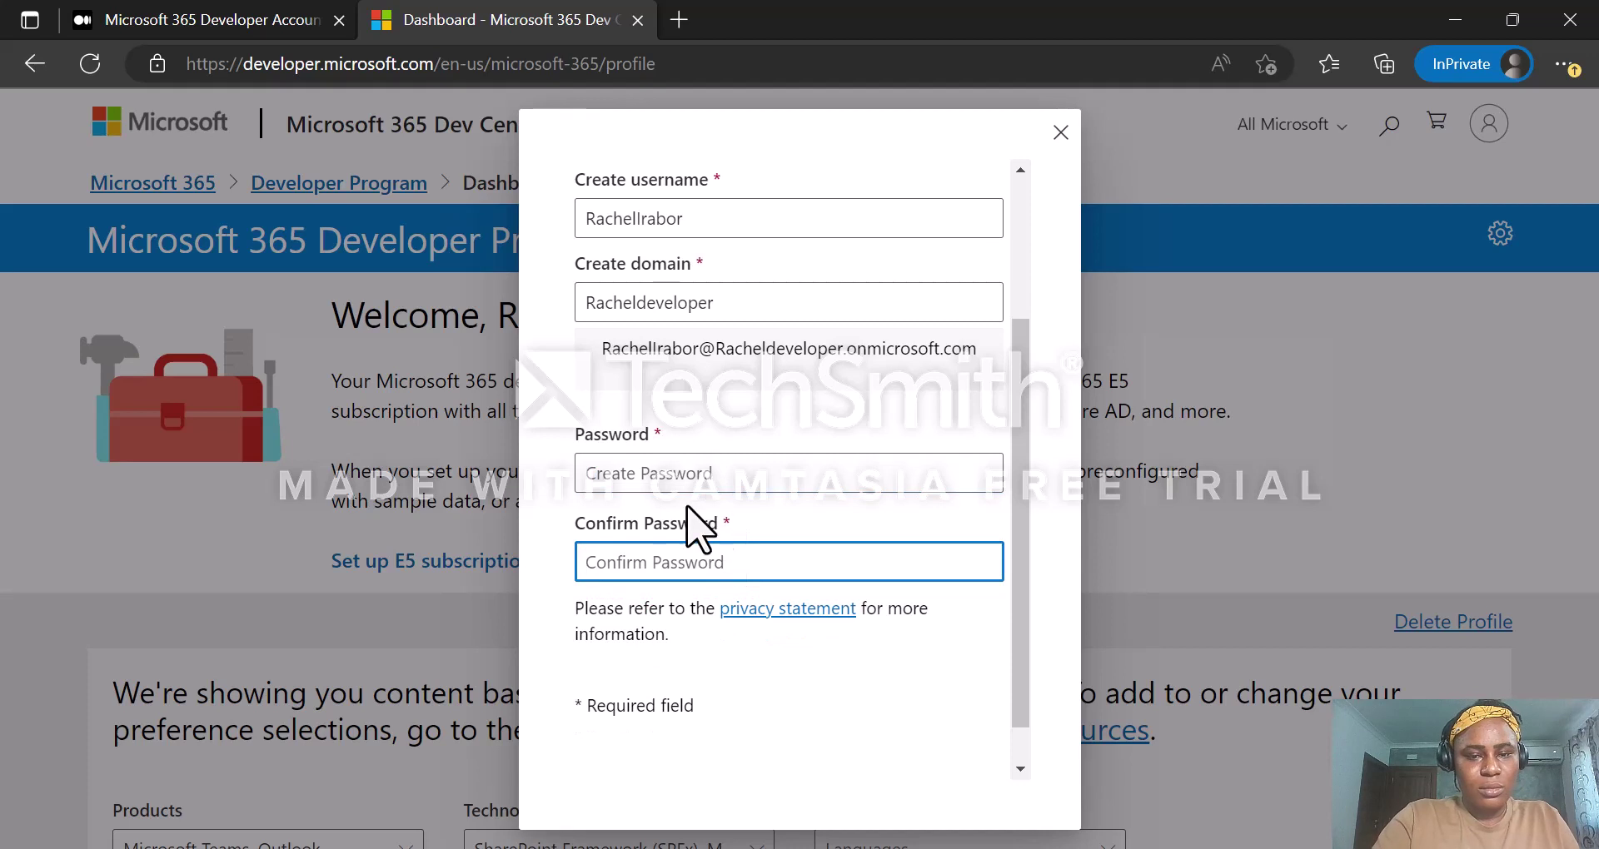
pyautogui.click(660, 485)
pyautogui.write('••••••••••')
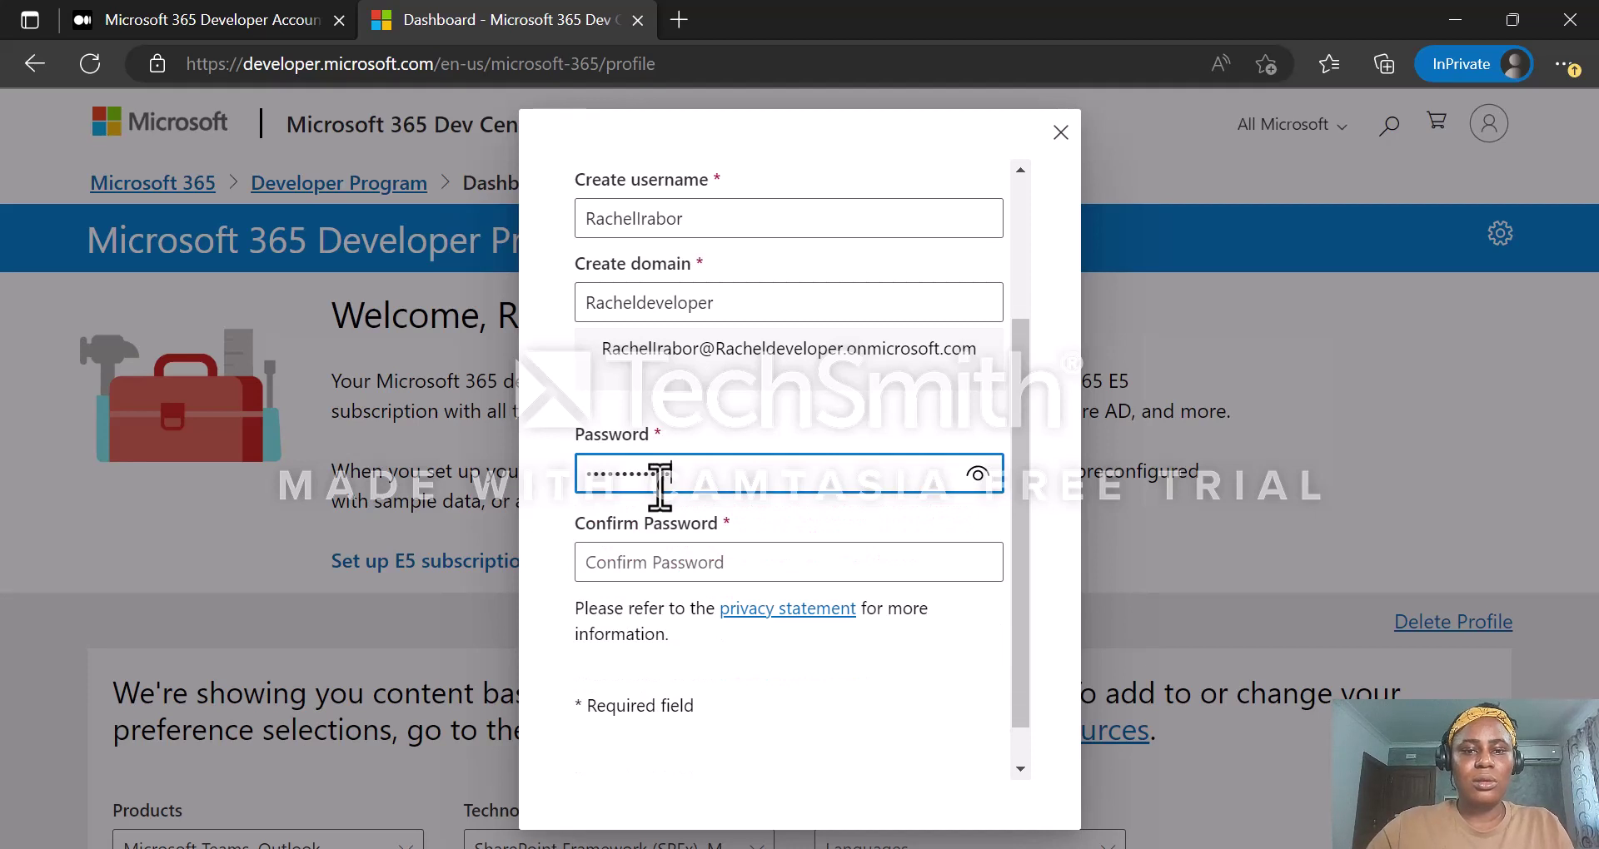
pyautogui.write('••')
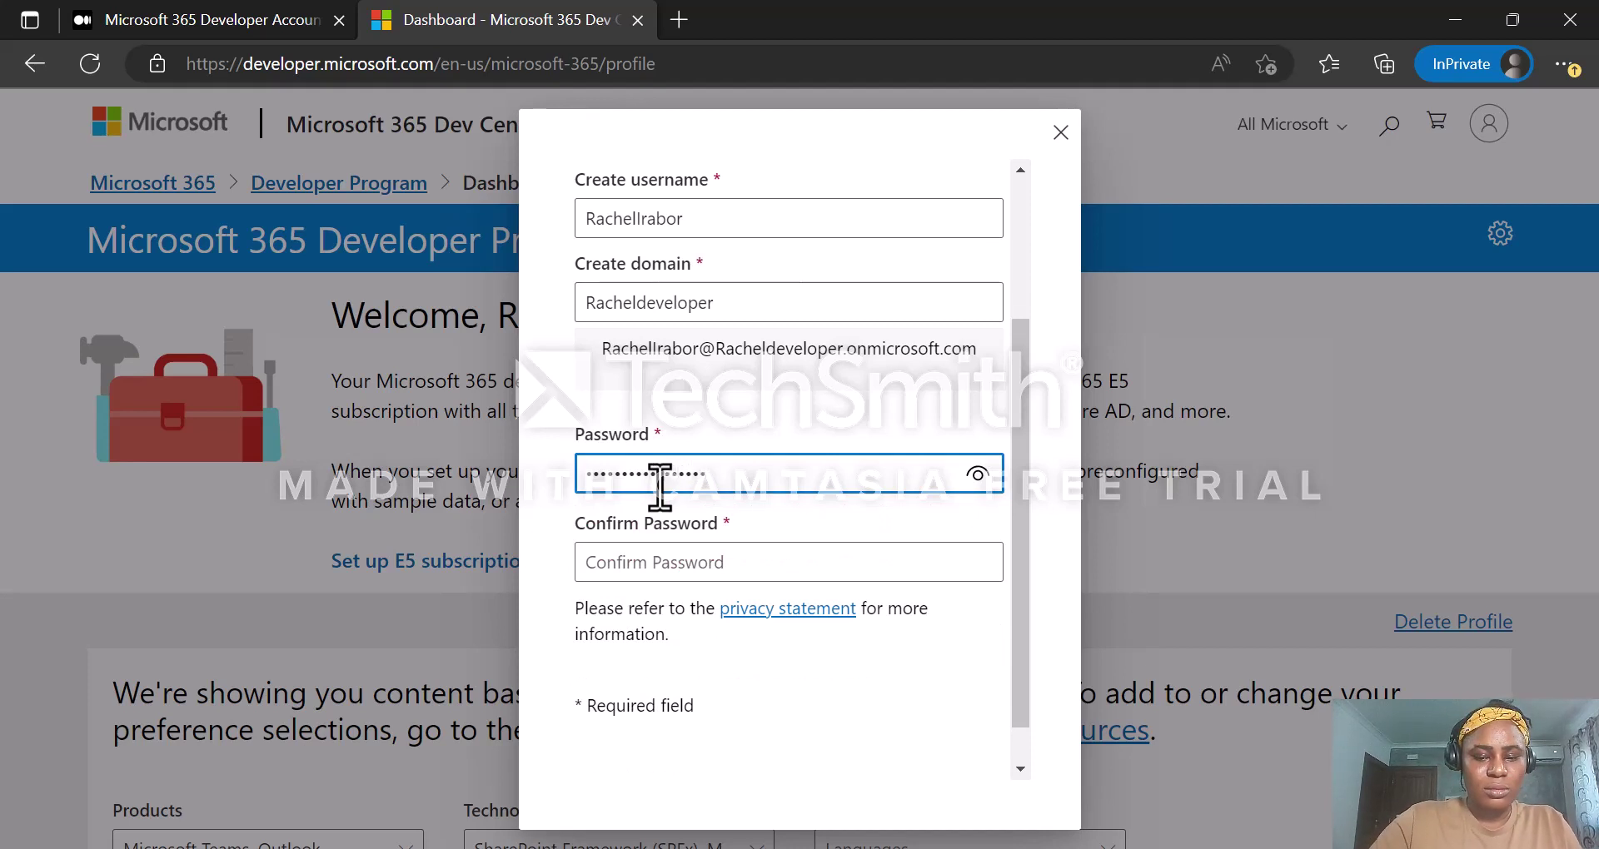
pyautogui.click(656, 560)
pyautogui.write('••••••••')
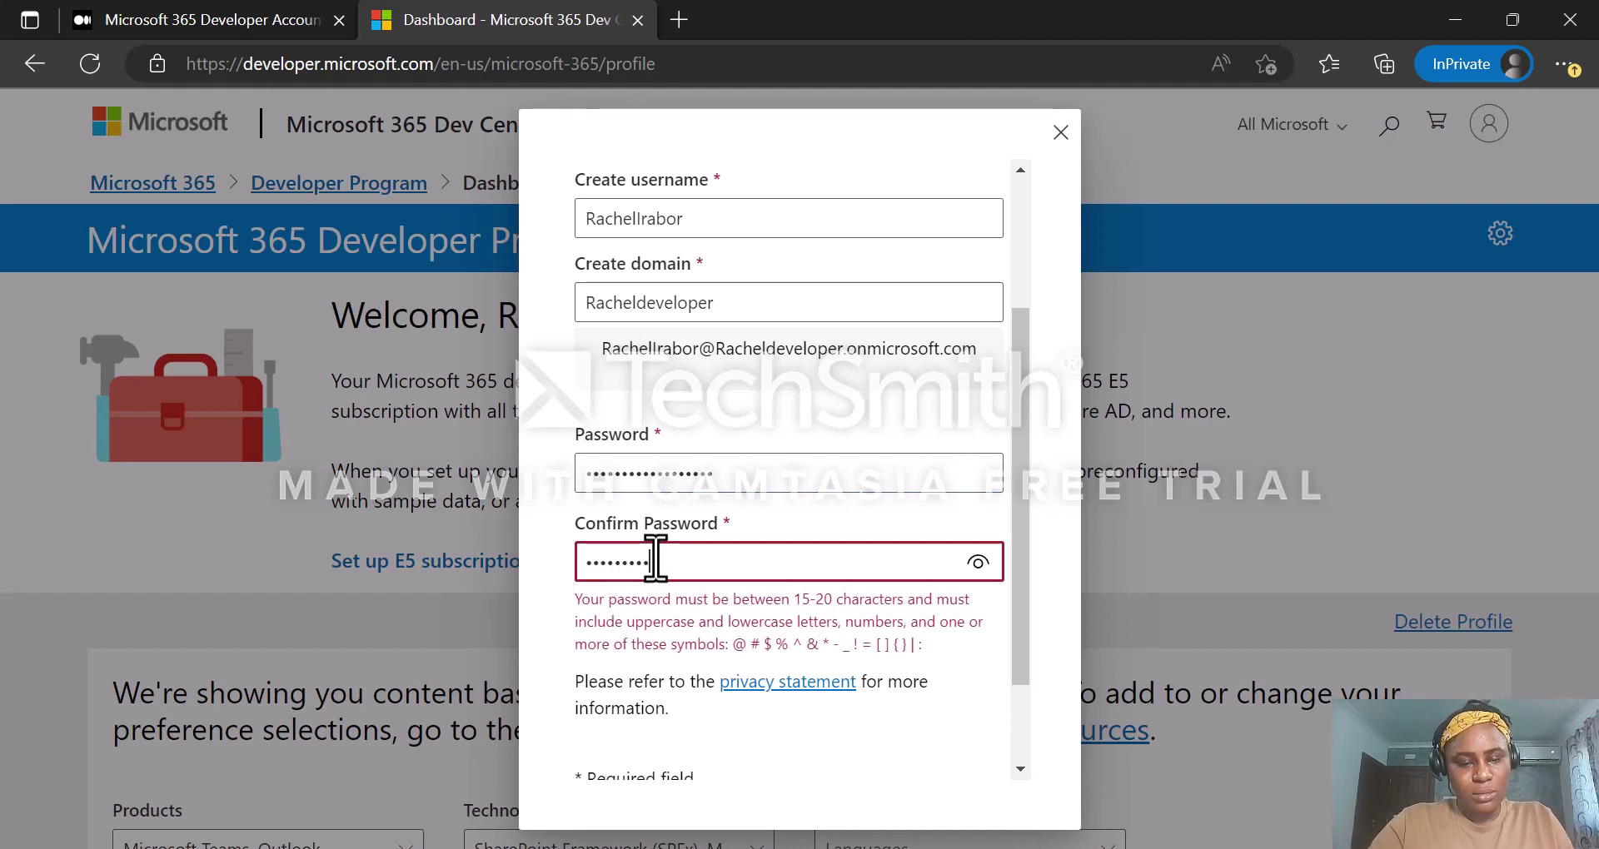
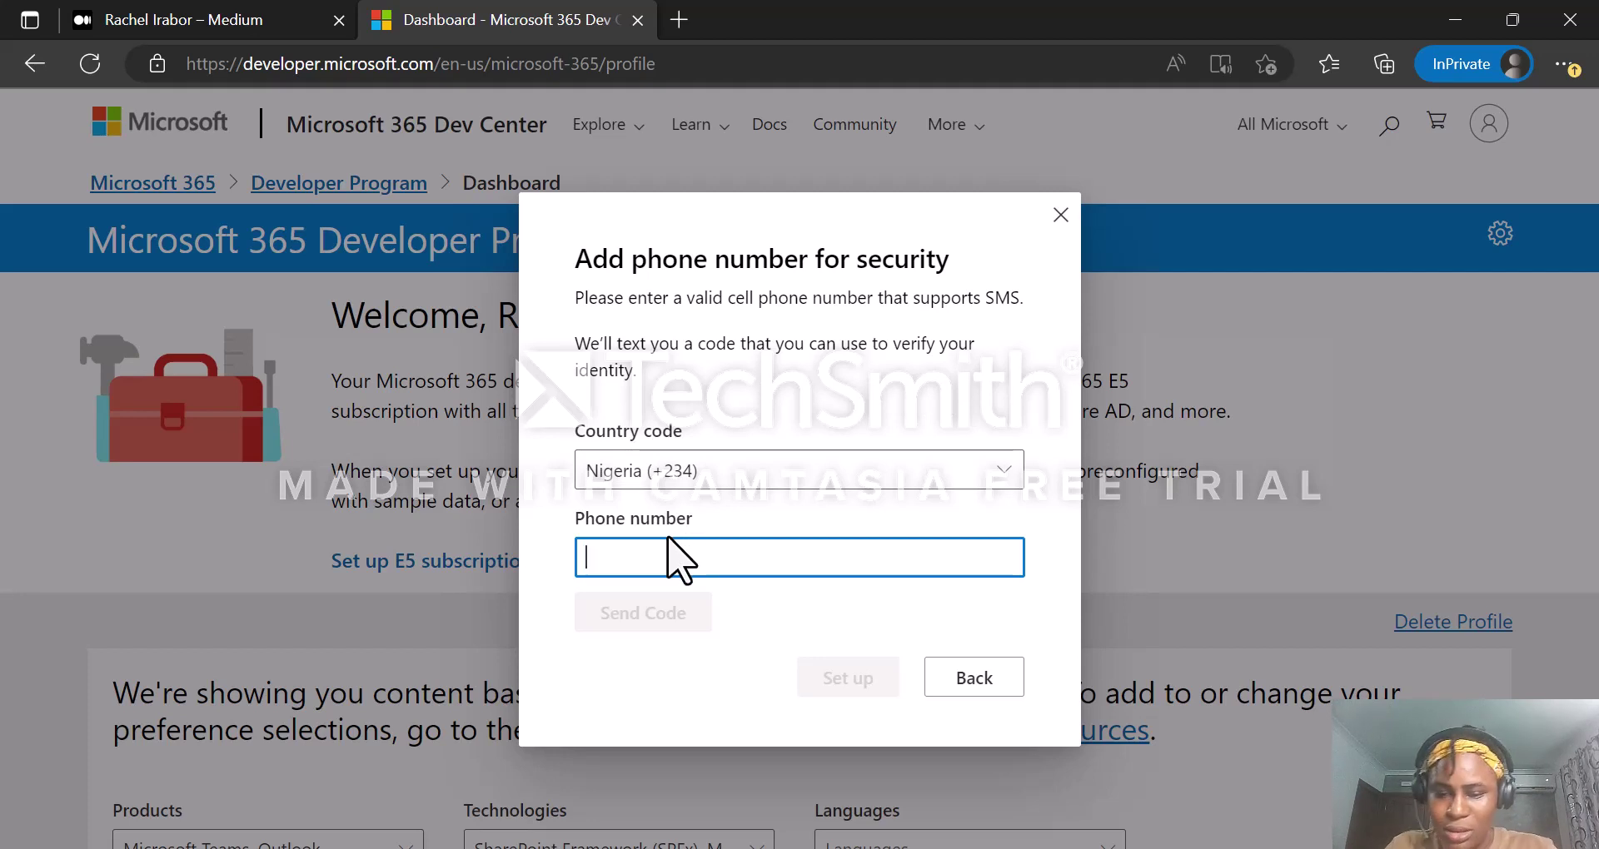
# - Enter the cell phone number without the country code and request an SMS verification code
pyautogui.write('8')
pyautogui.press('BackSpace')
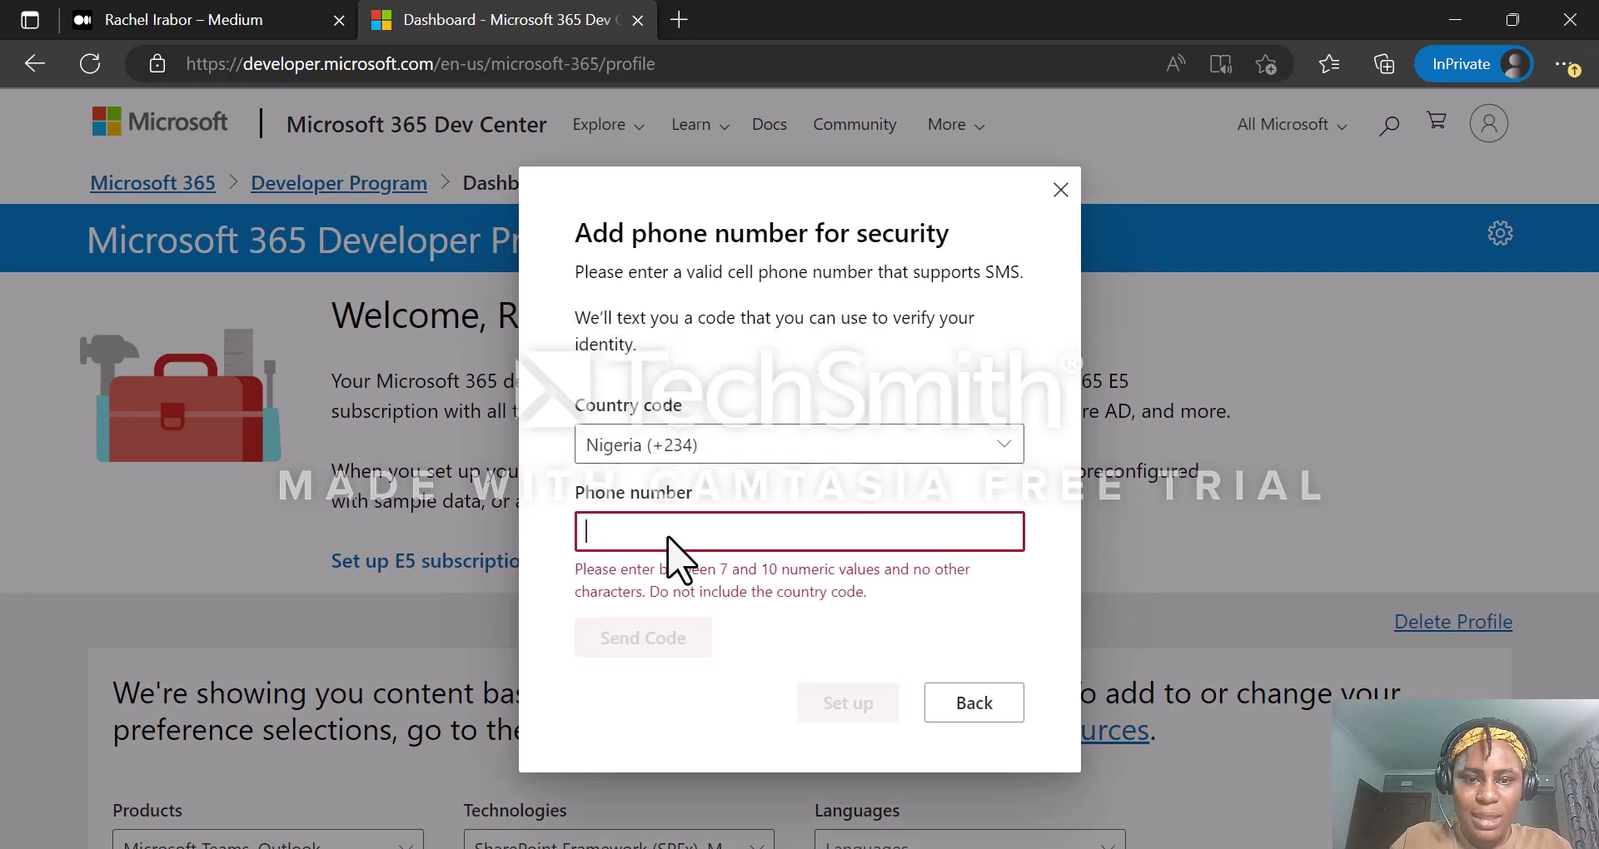
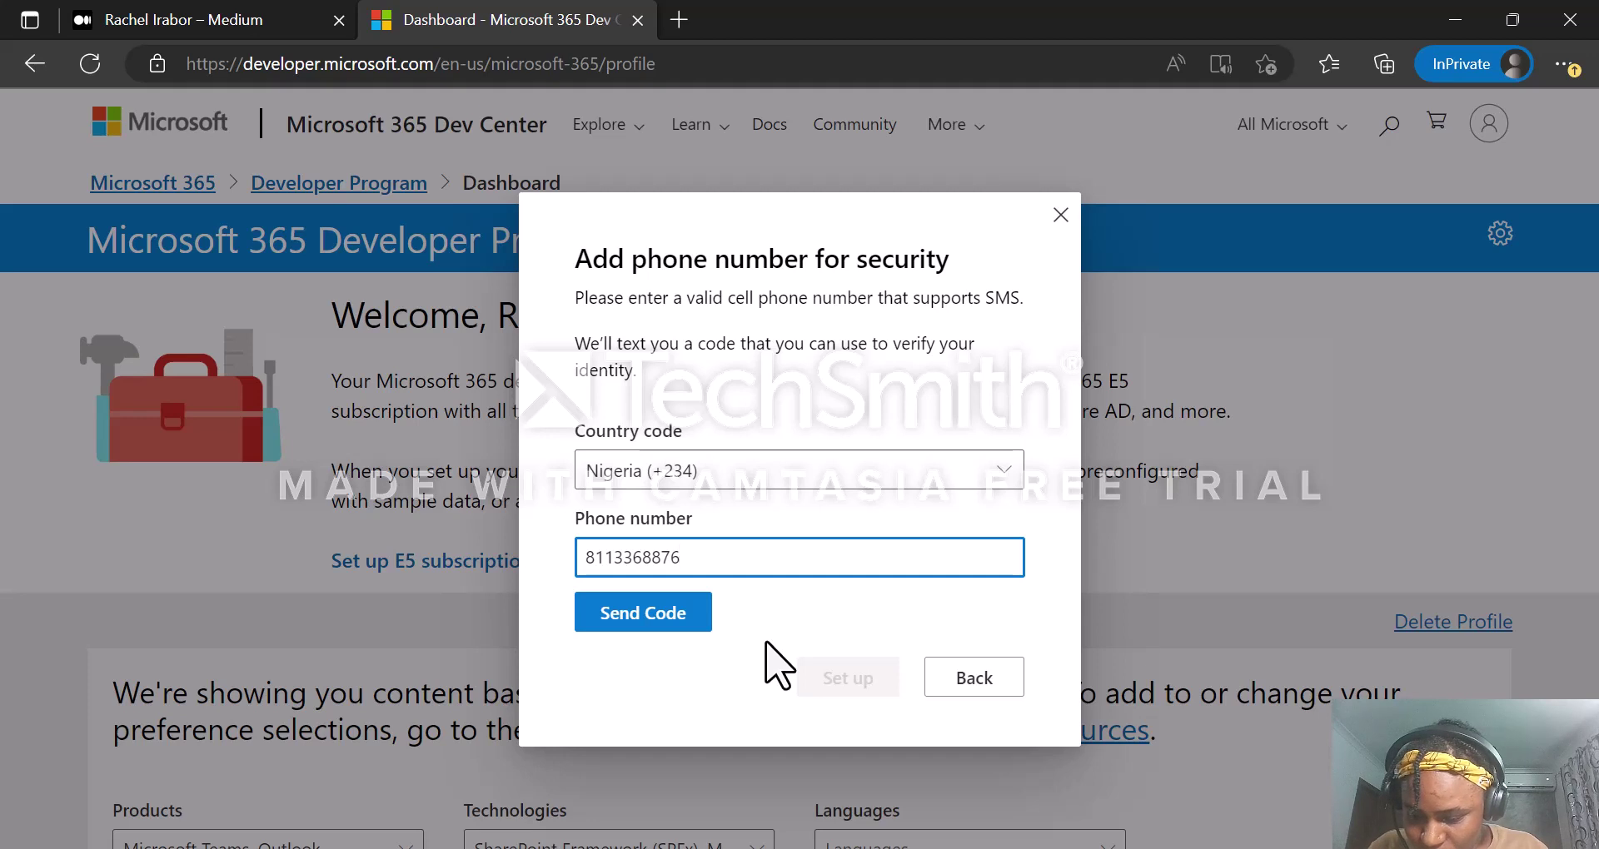
pyautogui.click(663, 618)
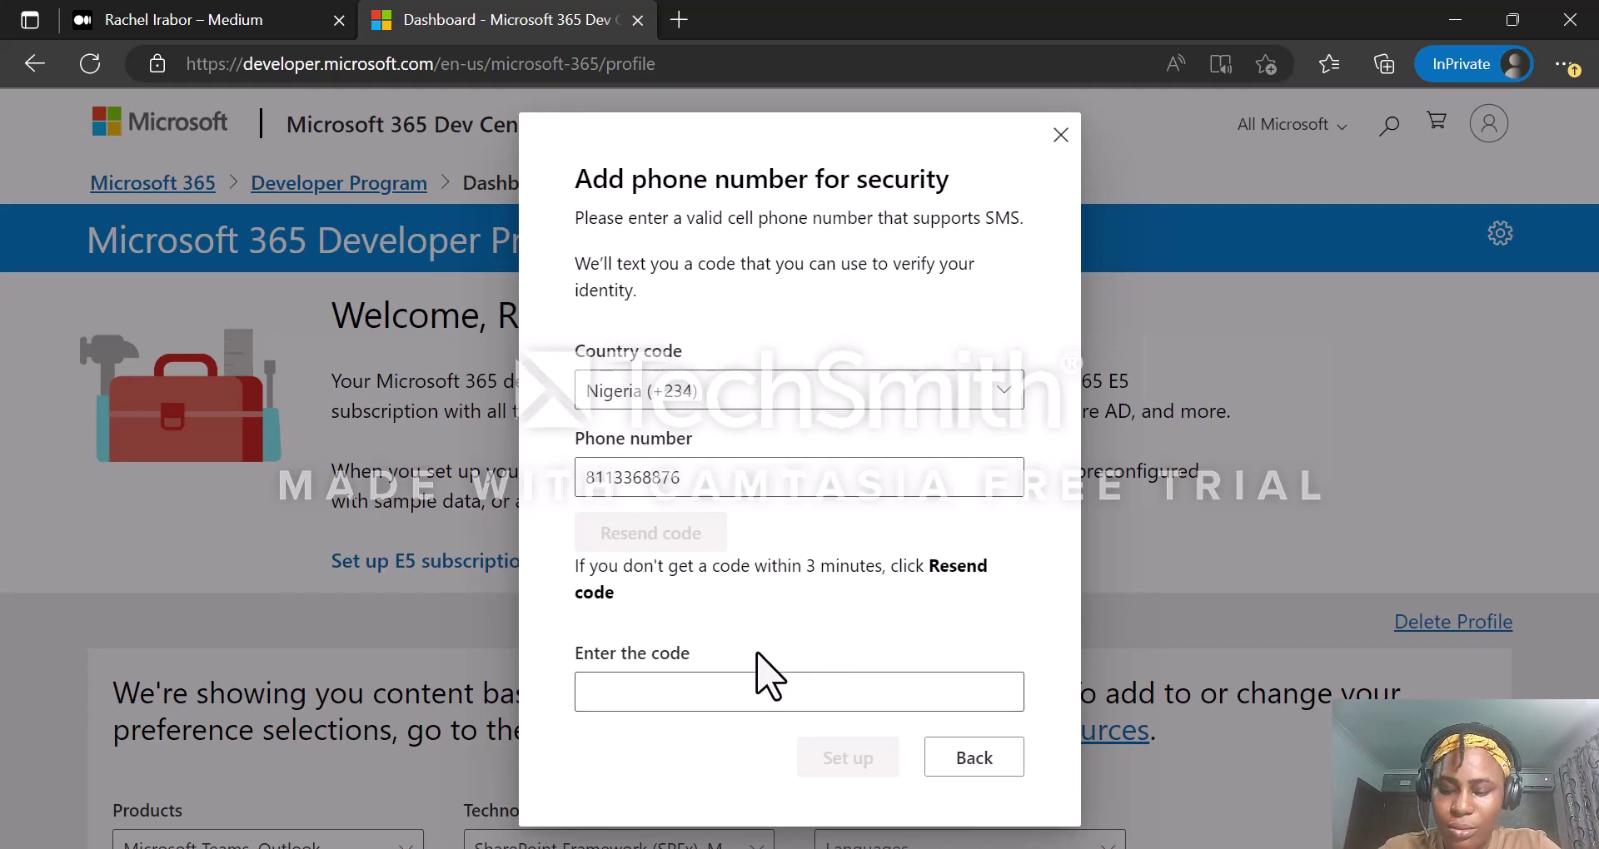
# - Enter the texted 5-digit verification code and complete setup of the Renewable E5 subscription
pyautogui.click(770, 693)
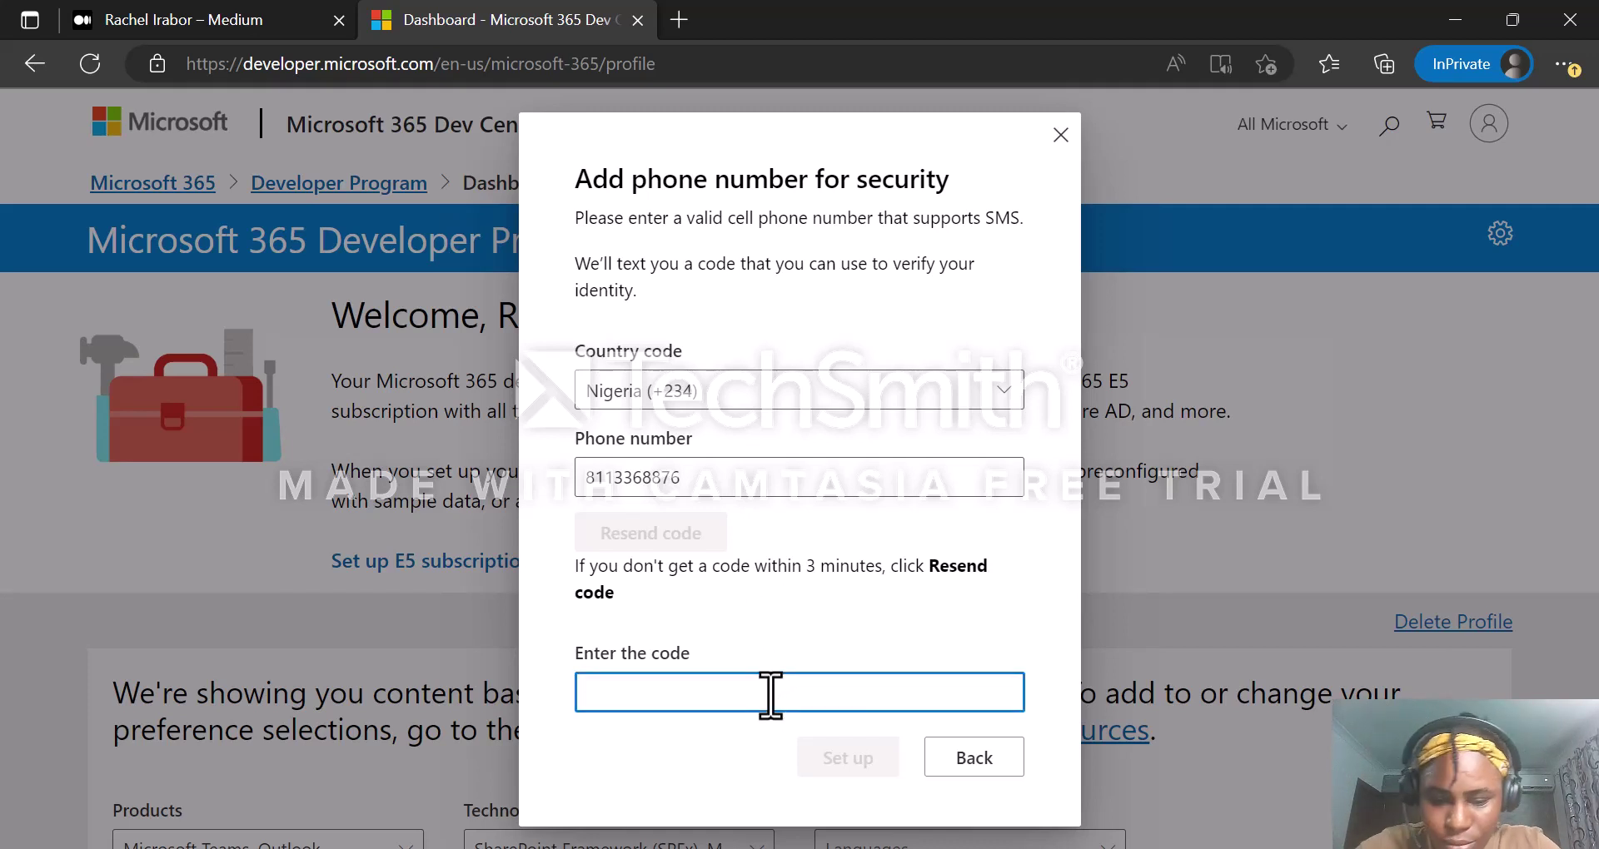
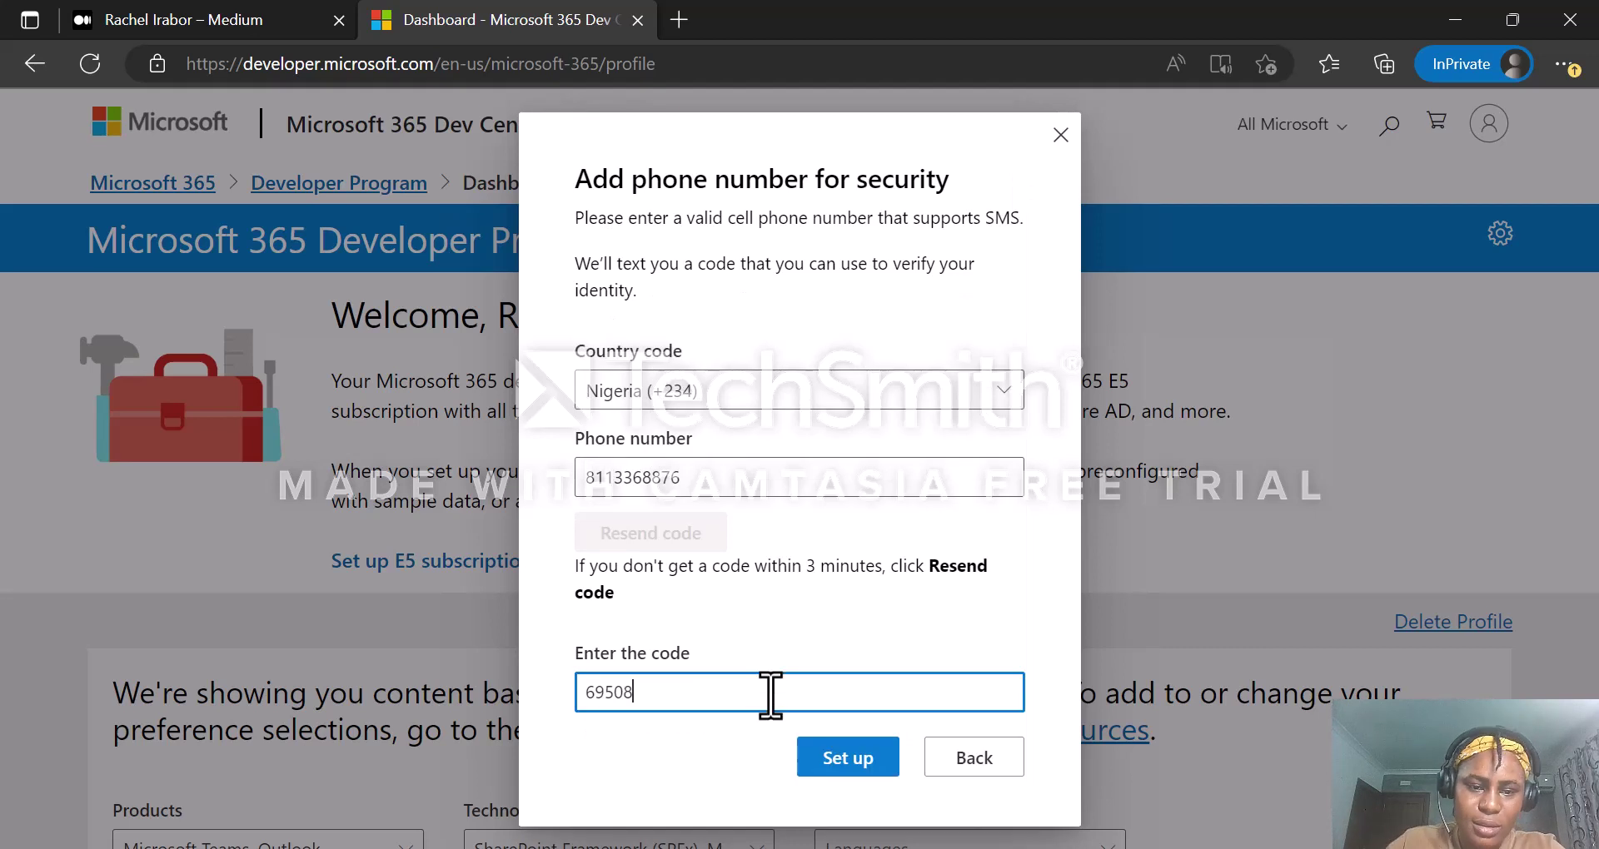
pyautogui.click(843, 749)
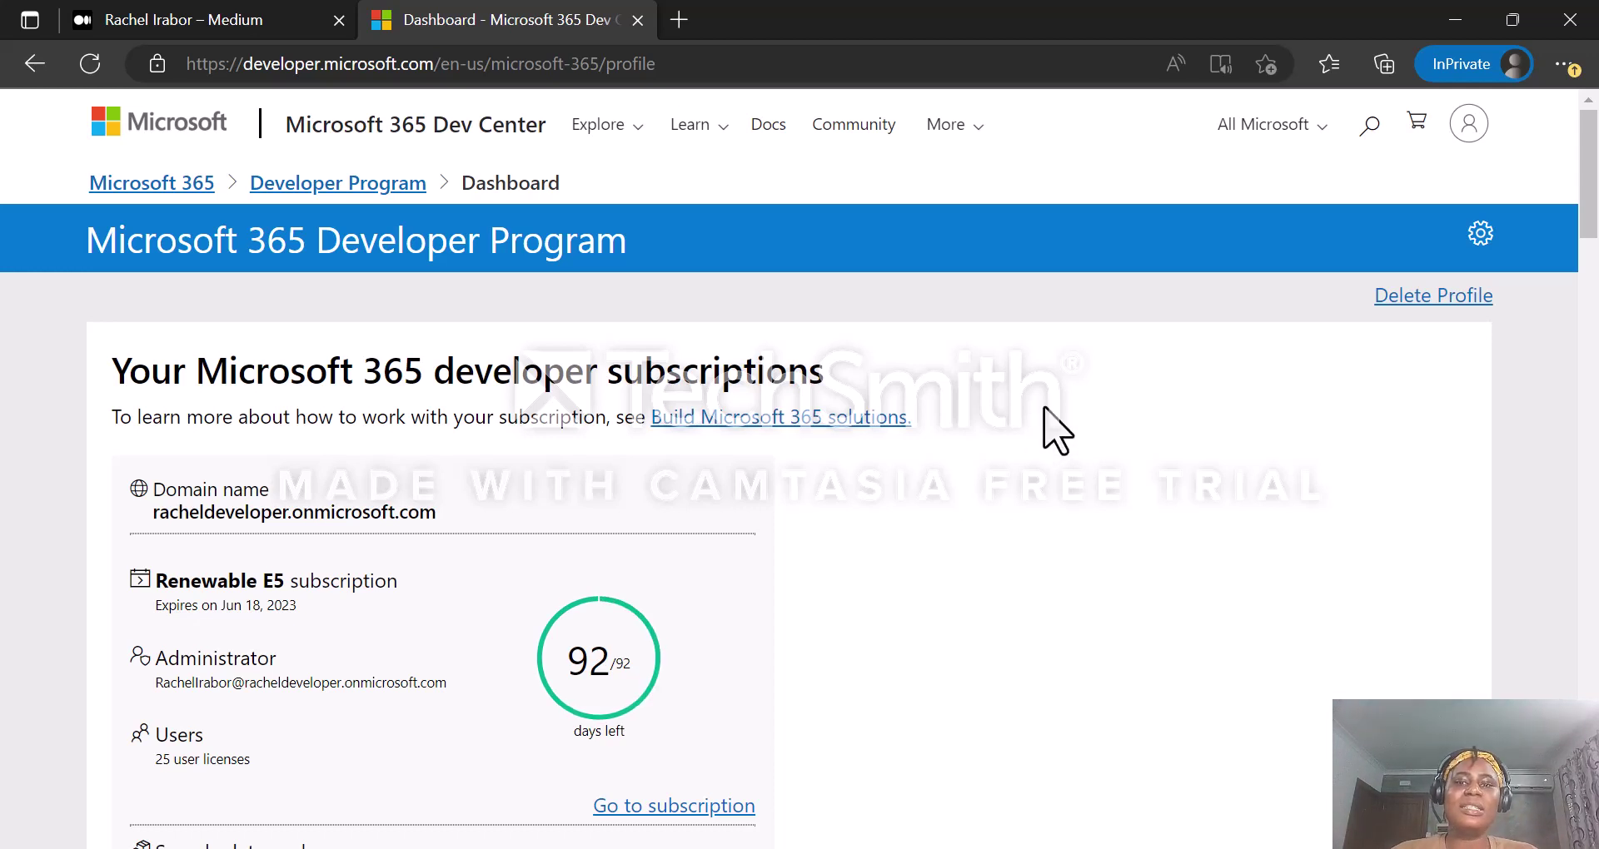
pyautogui.moveTo(1588, 233)
pyautogui.mouseDown()
pyautogui.moveTo(1592, 287)
pyautogui.moveTo(1582, 243)
pyautogui.mouseUp()
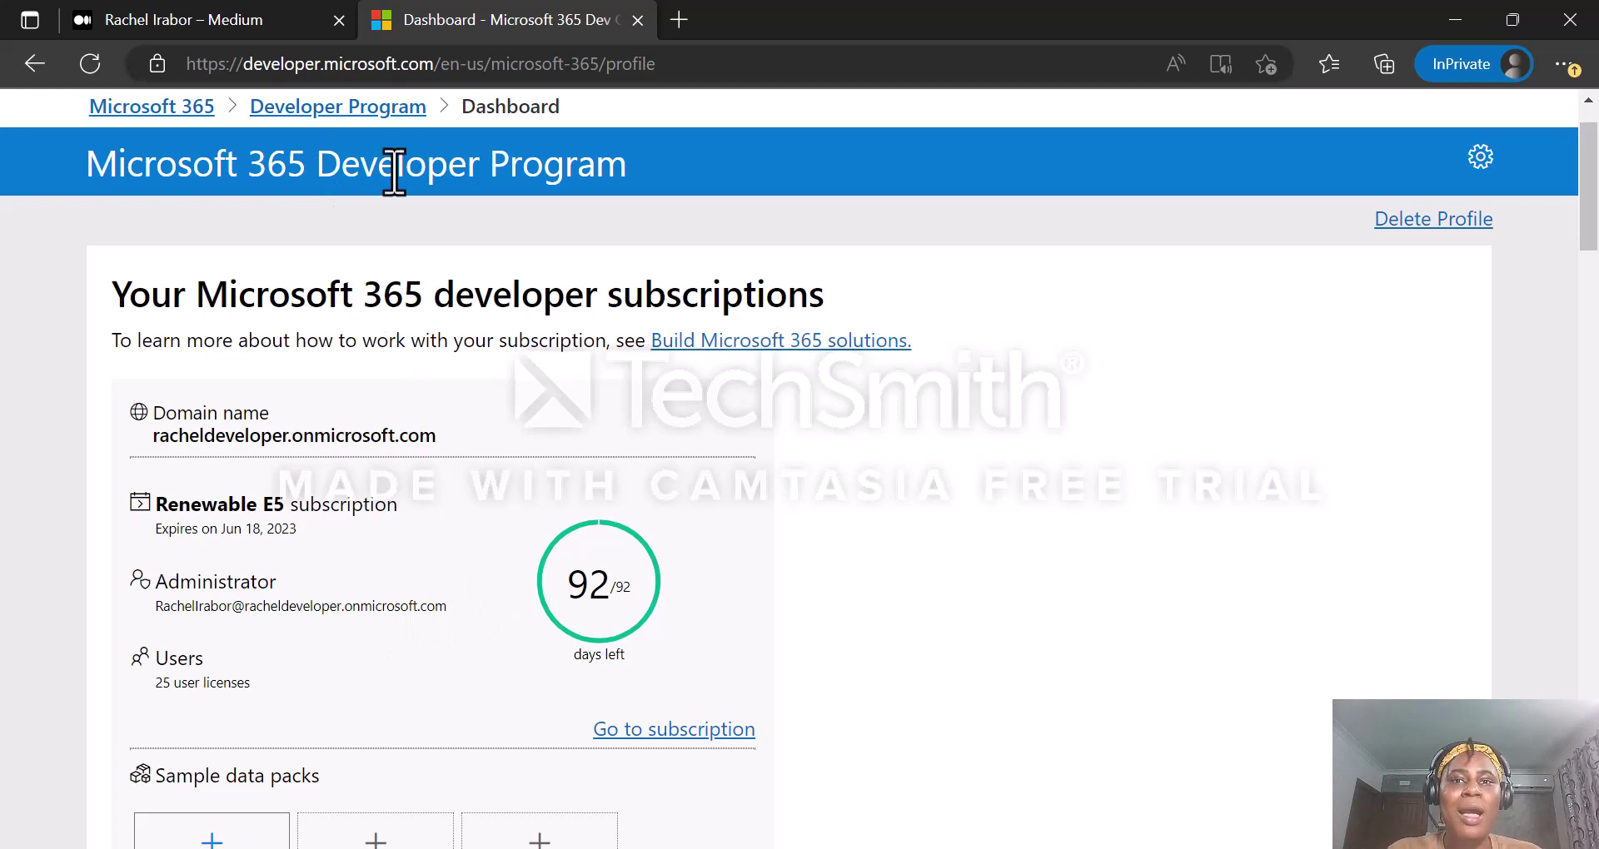
# - Open the 'How to Create a Microsoft 365 Developer Account' post from the Medium profile
pyautogui.click(236, 27)
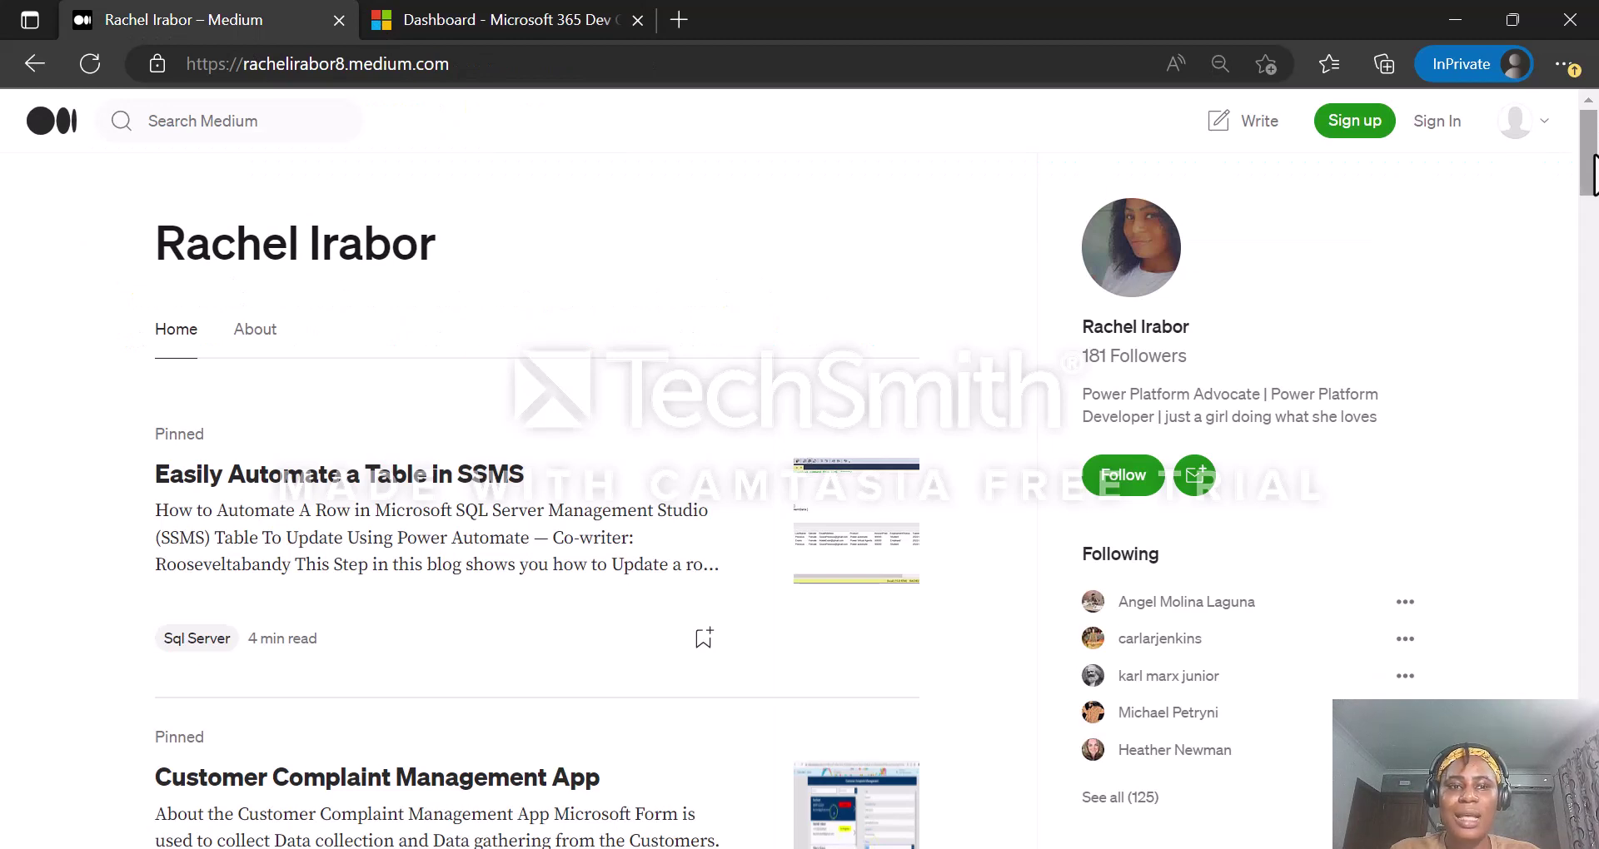
pyautogui.moveTo(1592, 175); pyautogui.dragTo(1594, 623)
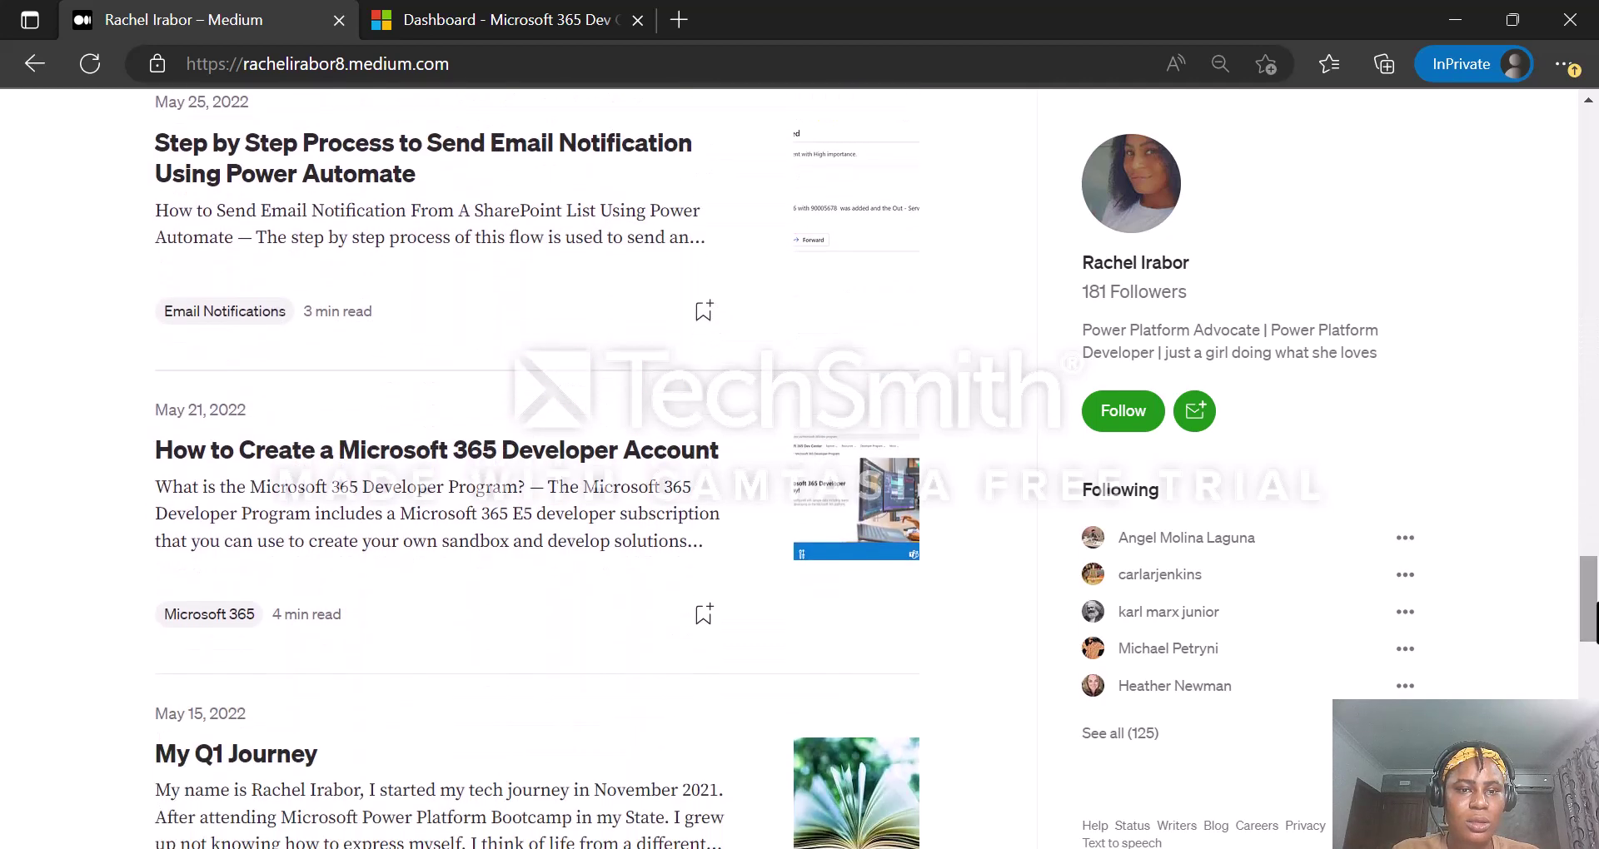
pyautogui.click(617, 466)
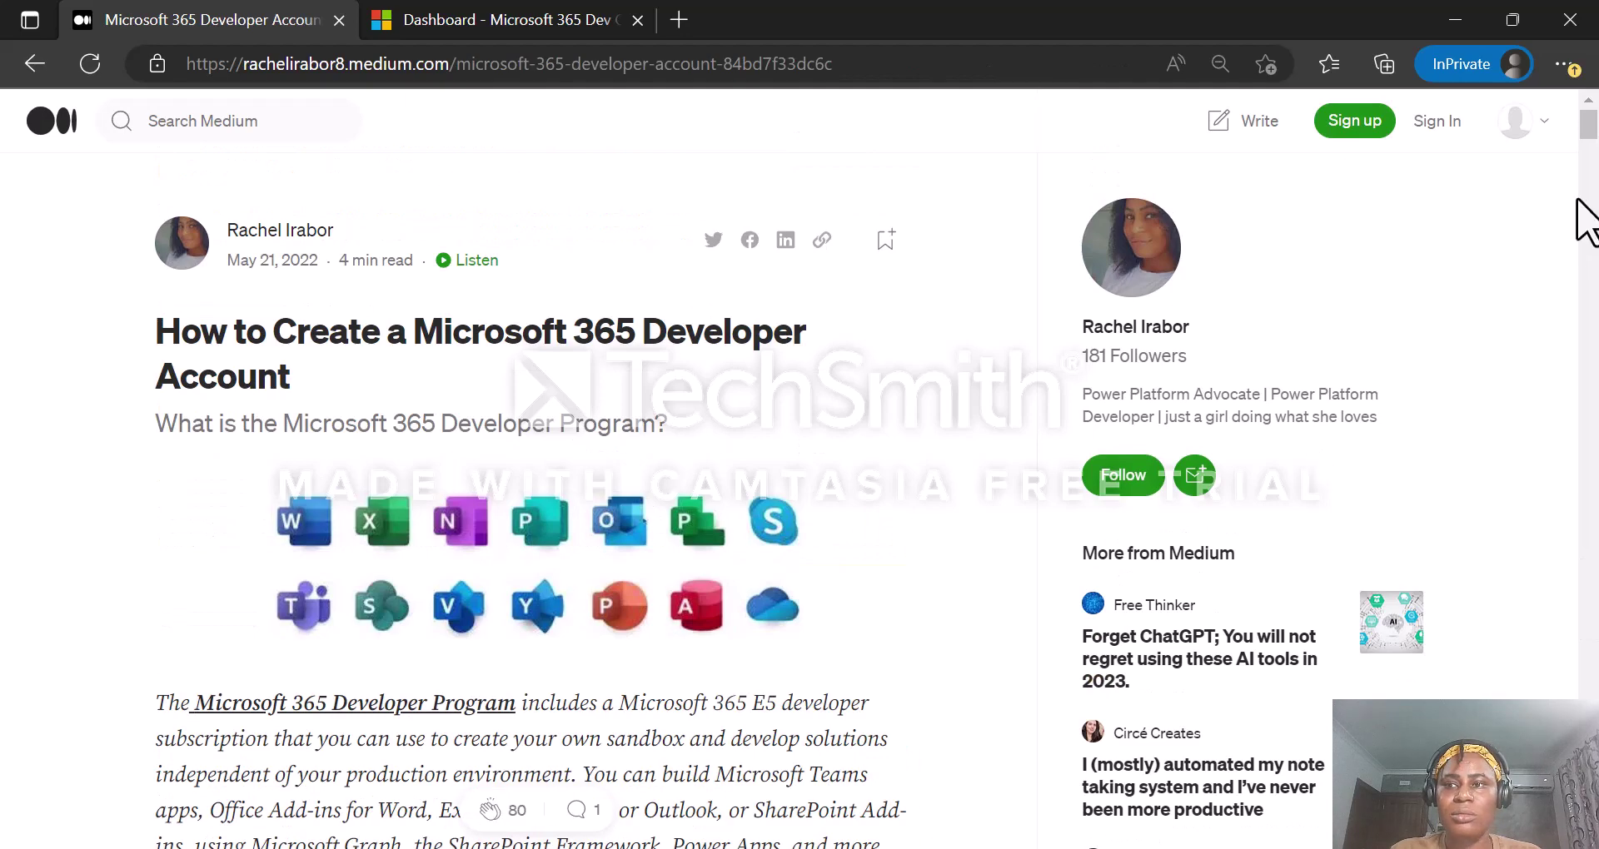
pyautogui.moveTo(1587, 131); pyautogui.dragTo(1594, 670)
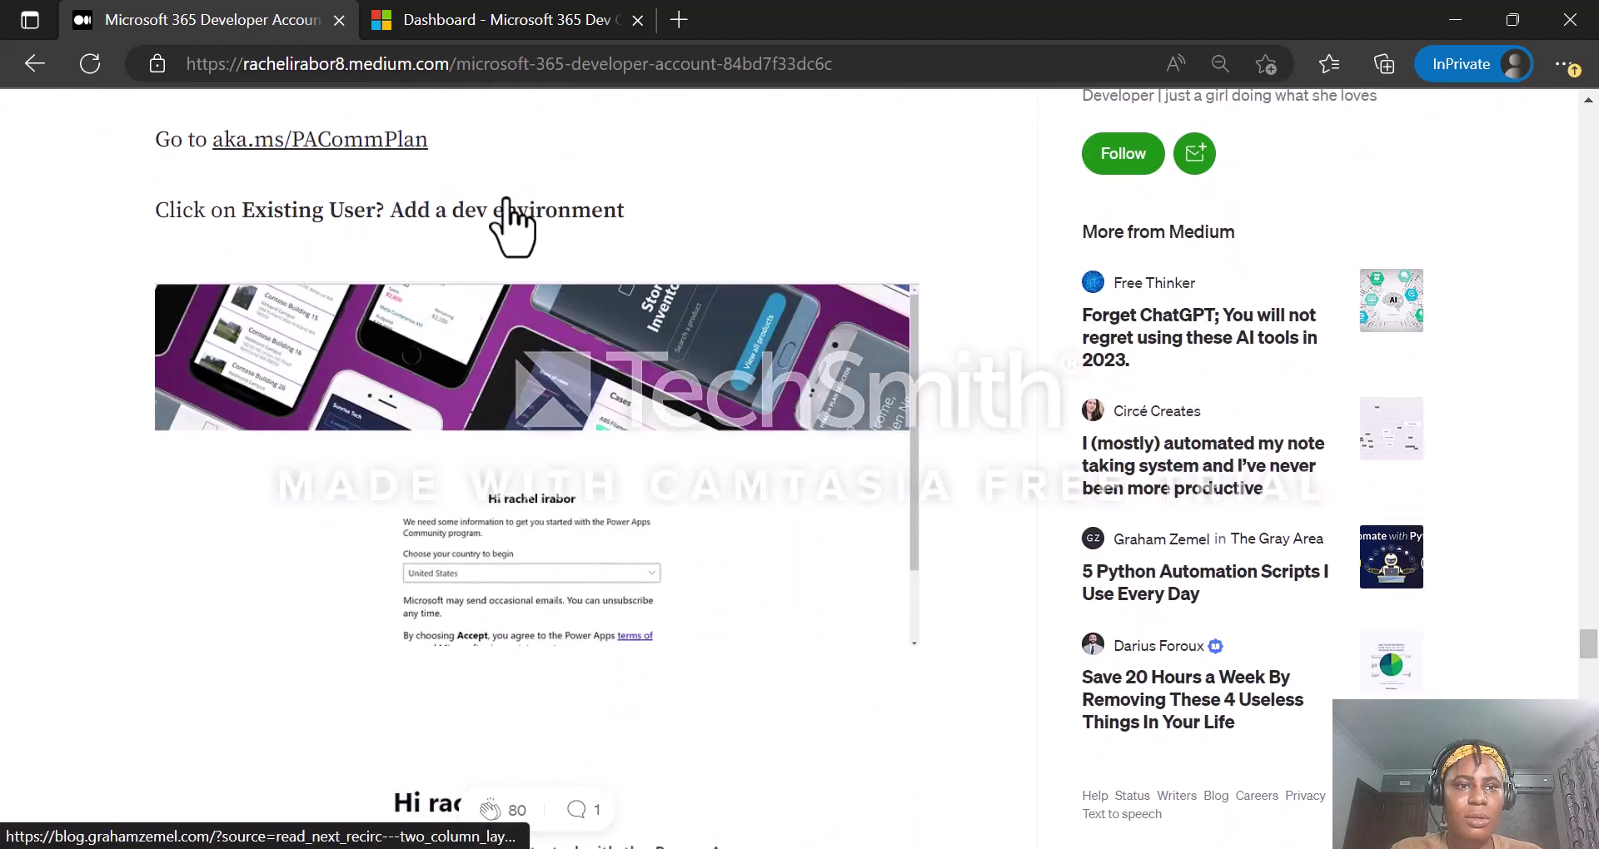
# - Open the aka.ms/PACommPlan link in a new tab and switch to it
pyautogui.rightClick(356, 147)
pyautogui.click(441, 171)
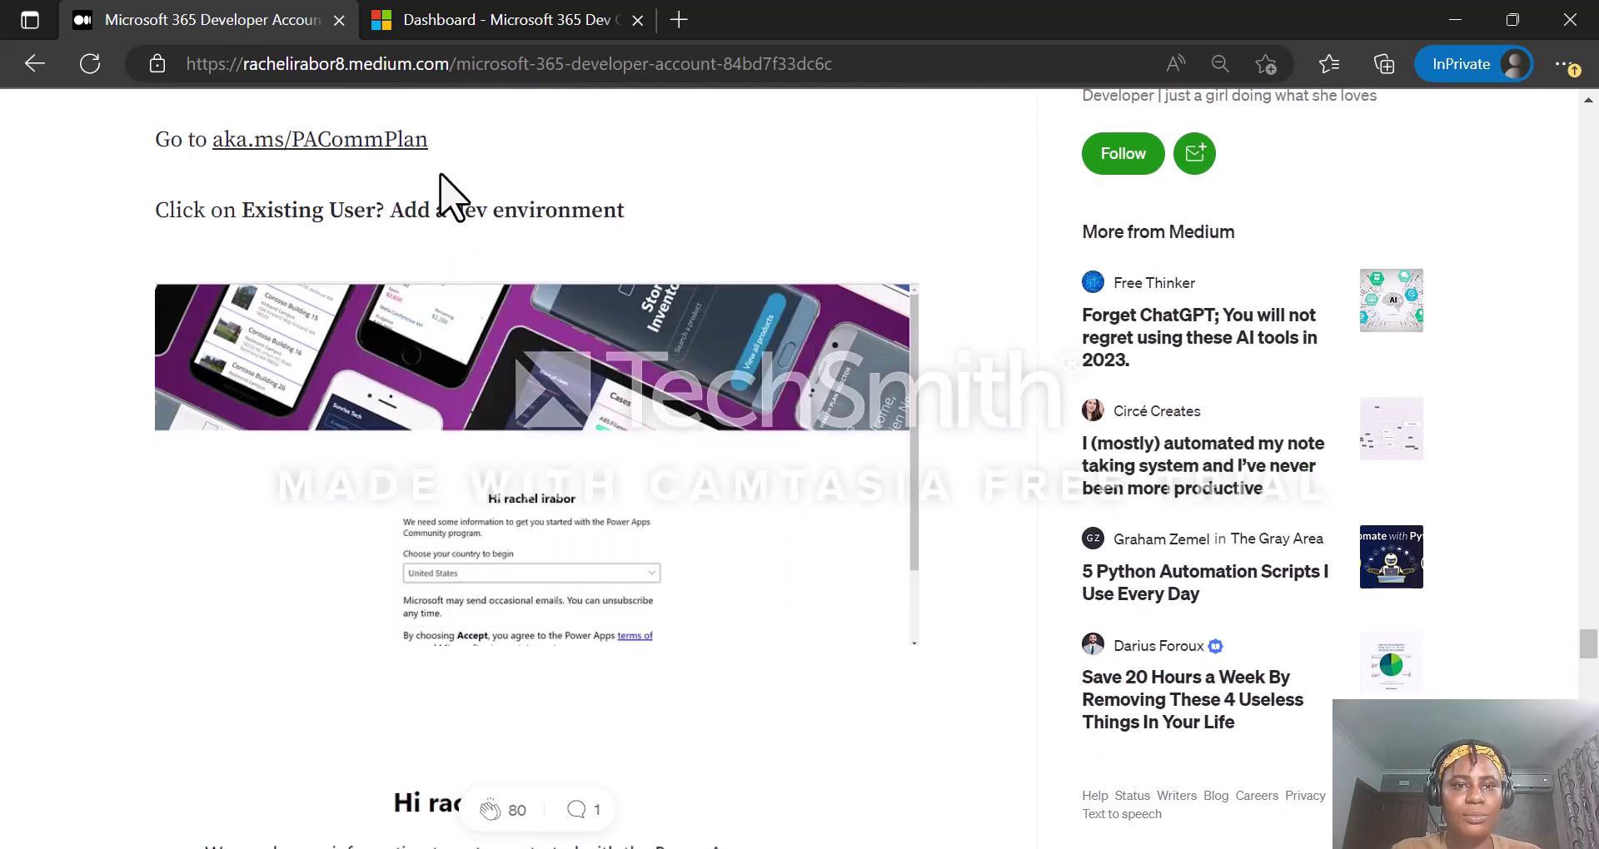
pyautogui.click(805, 20)
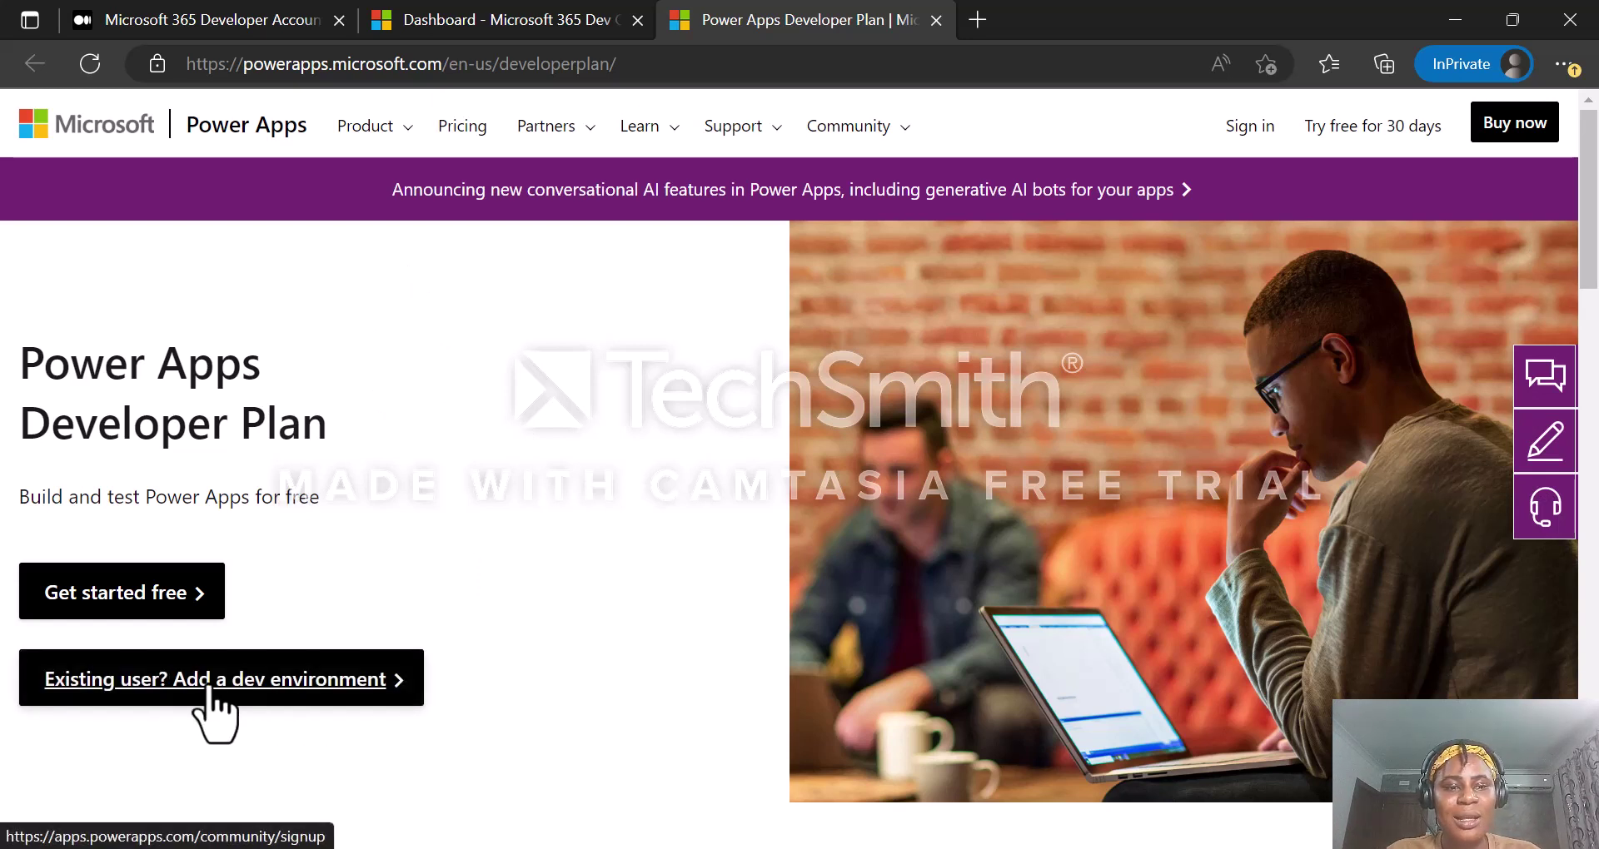
# - Start the existing-user signup, then copy the administrator account address from the developer dashboard
pyautogui.click(273, 689)
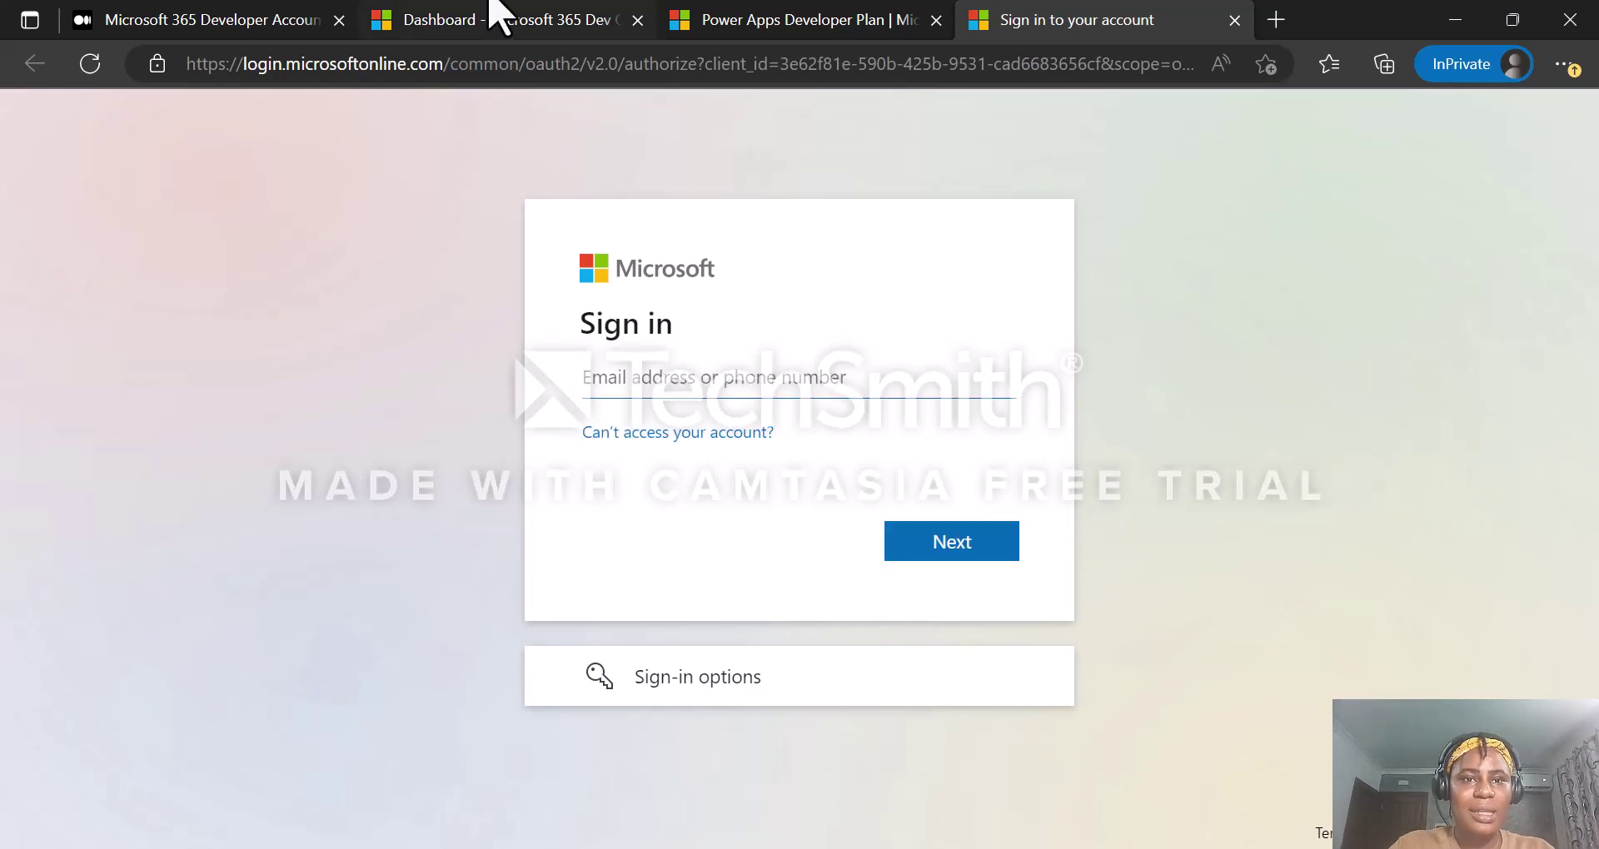
pyautogui.click(731, 17)
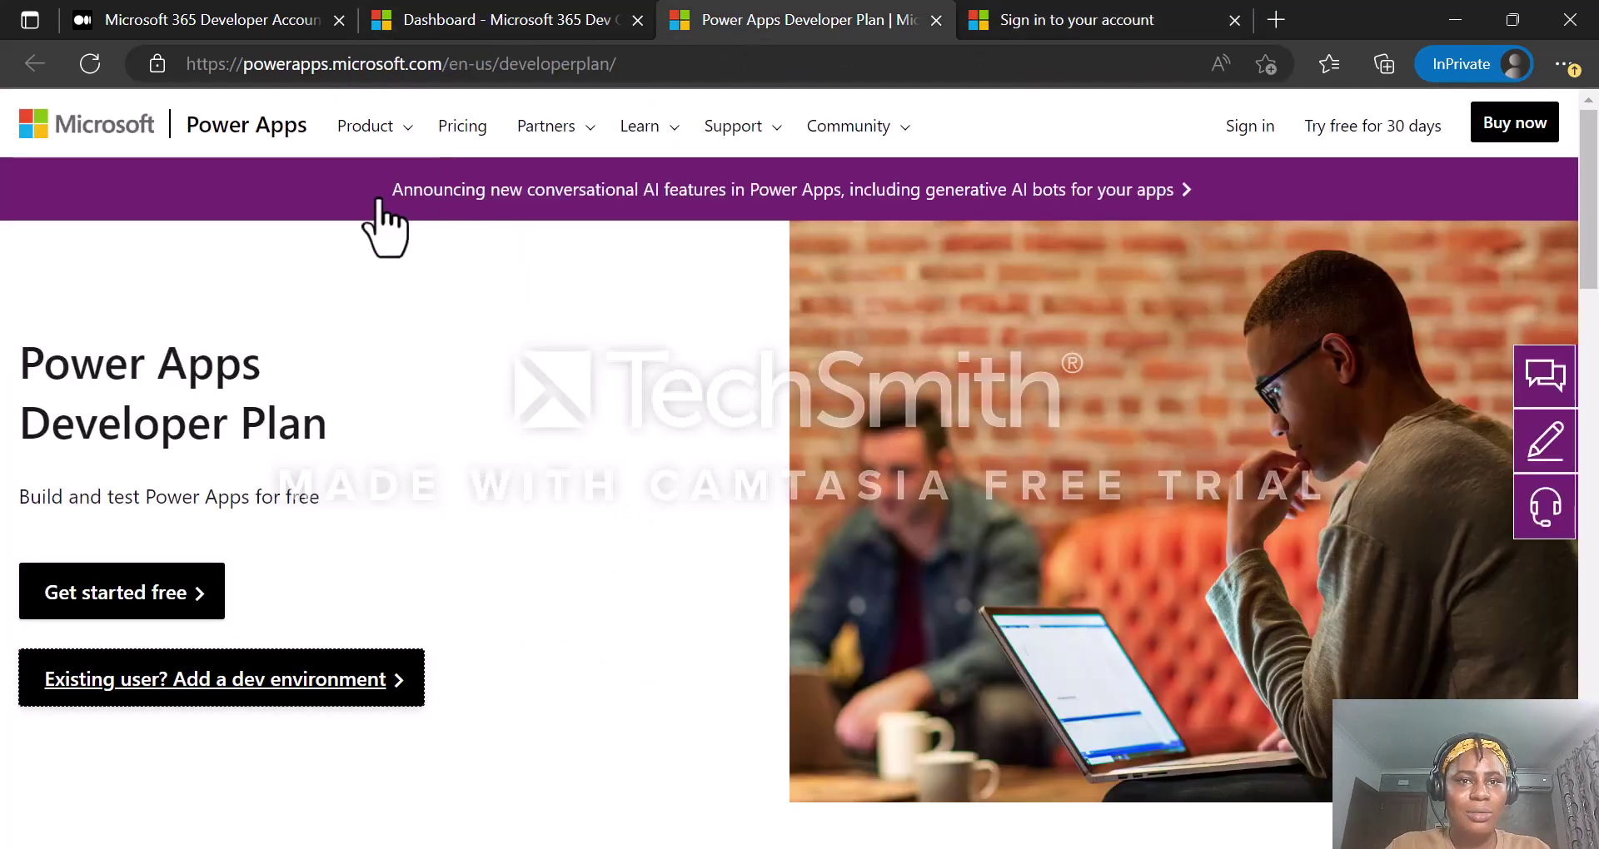
pyautogui.click(588, 27)
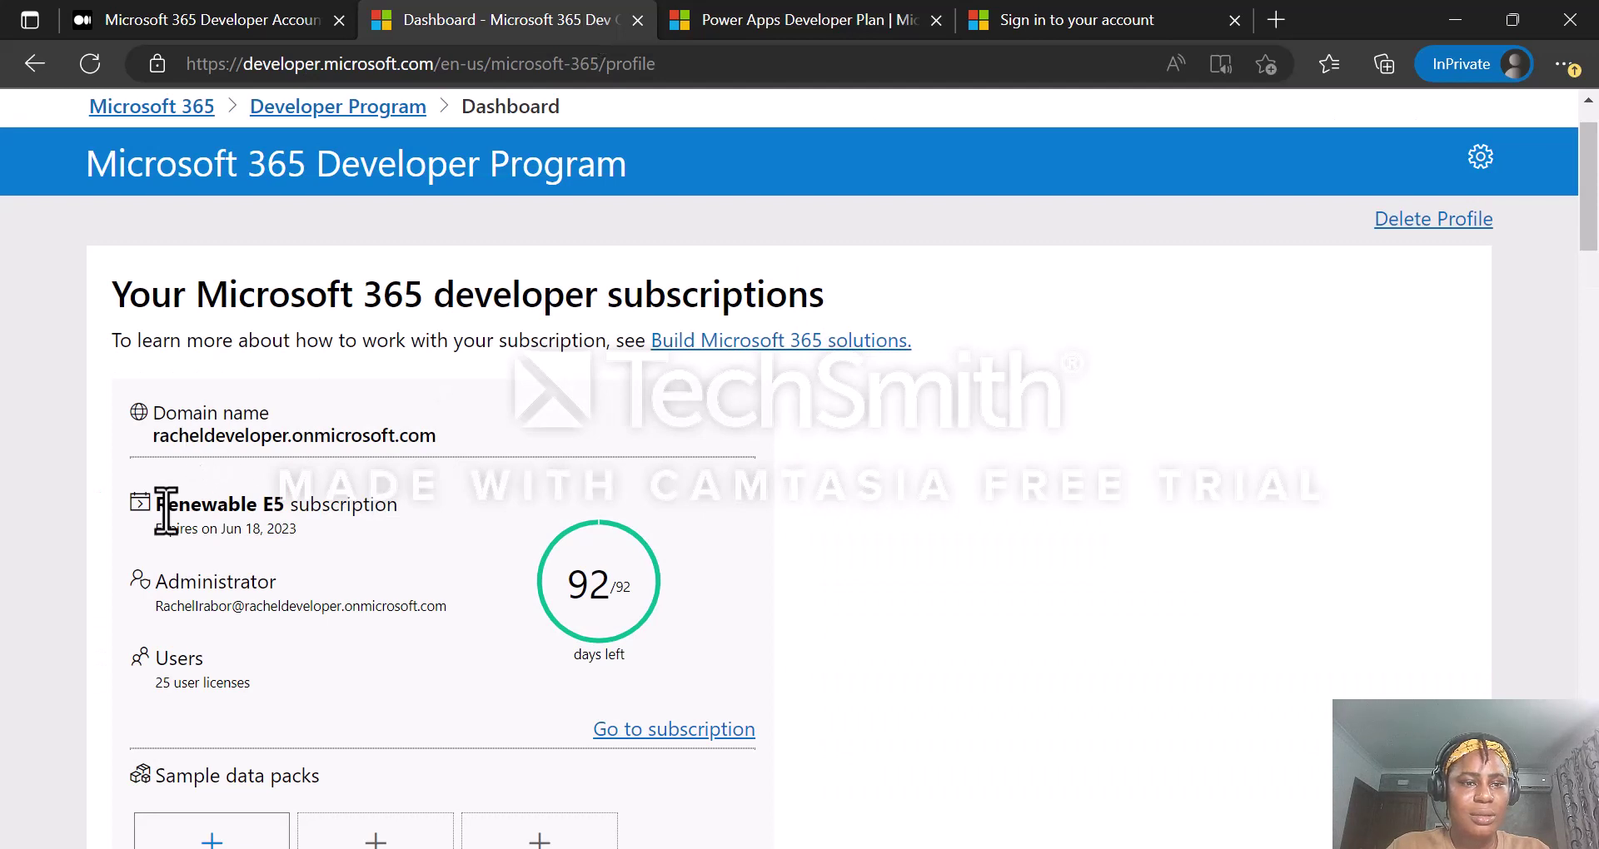
pyautogui.moveTo(155, 606); pyautogui.dragTo(450, 605)
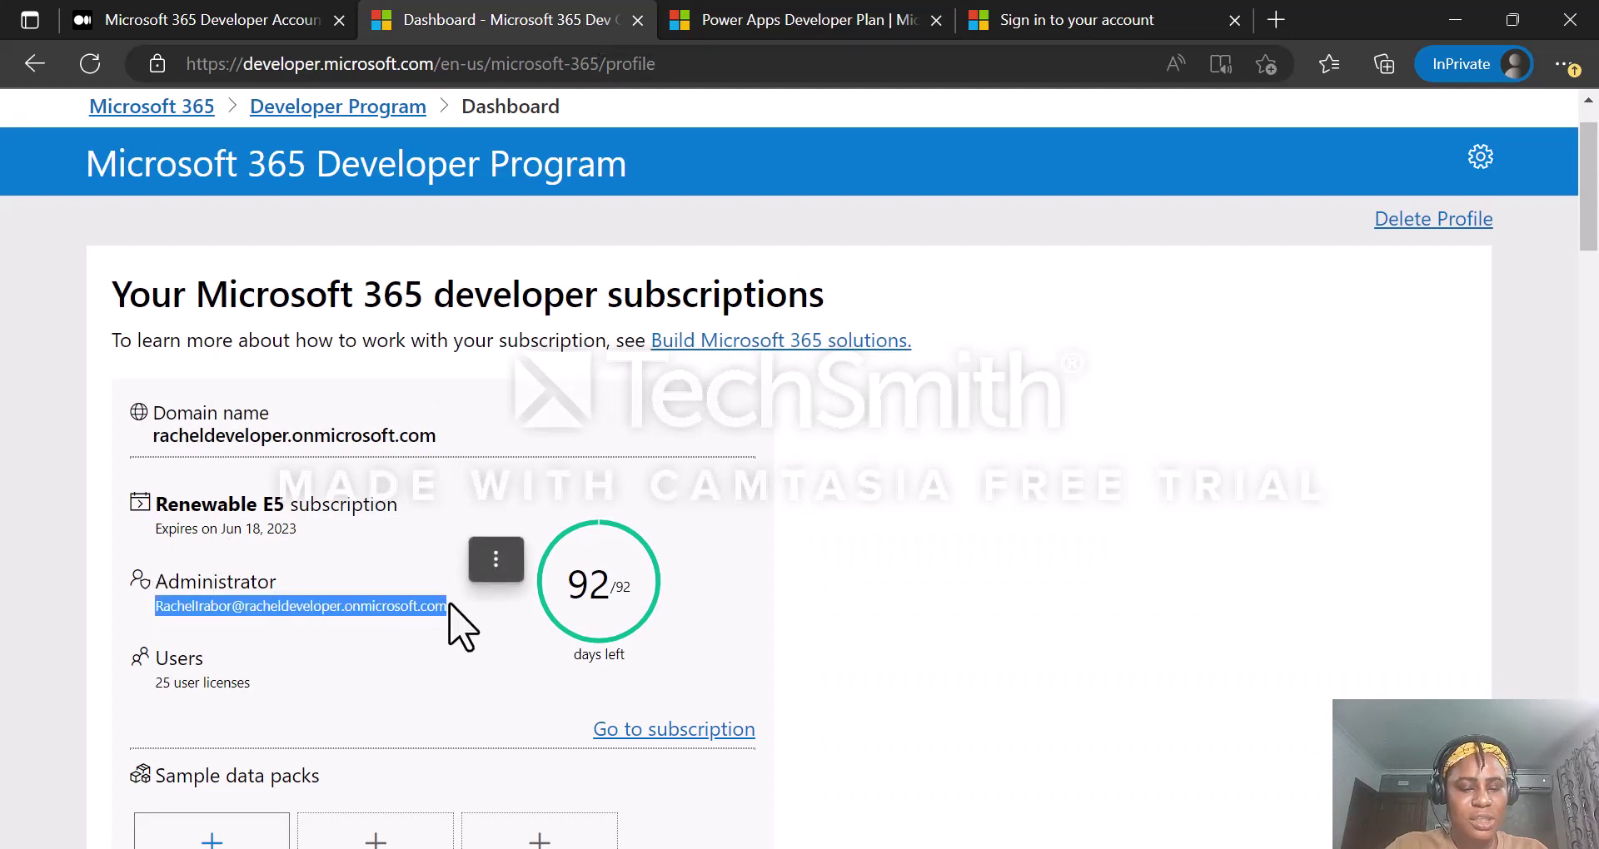
pyautogui.hotkey('ctrl', 'c')
# - Sign in with the administrator's e-mail and password, declining to stay signed in
pyautogui.click(1061, 21)
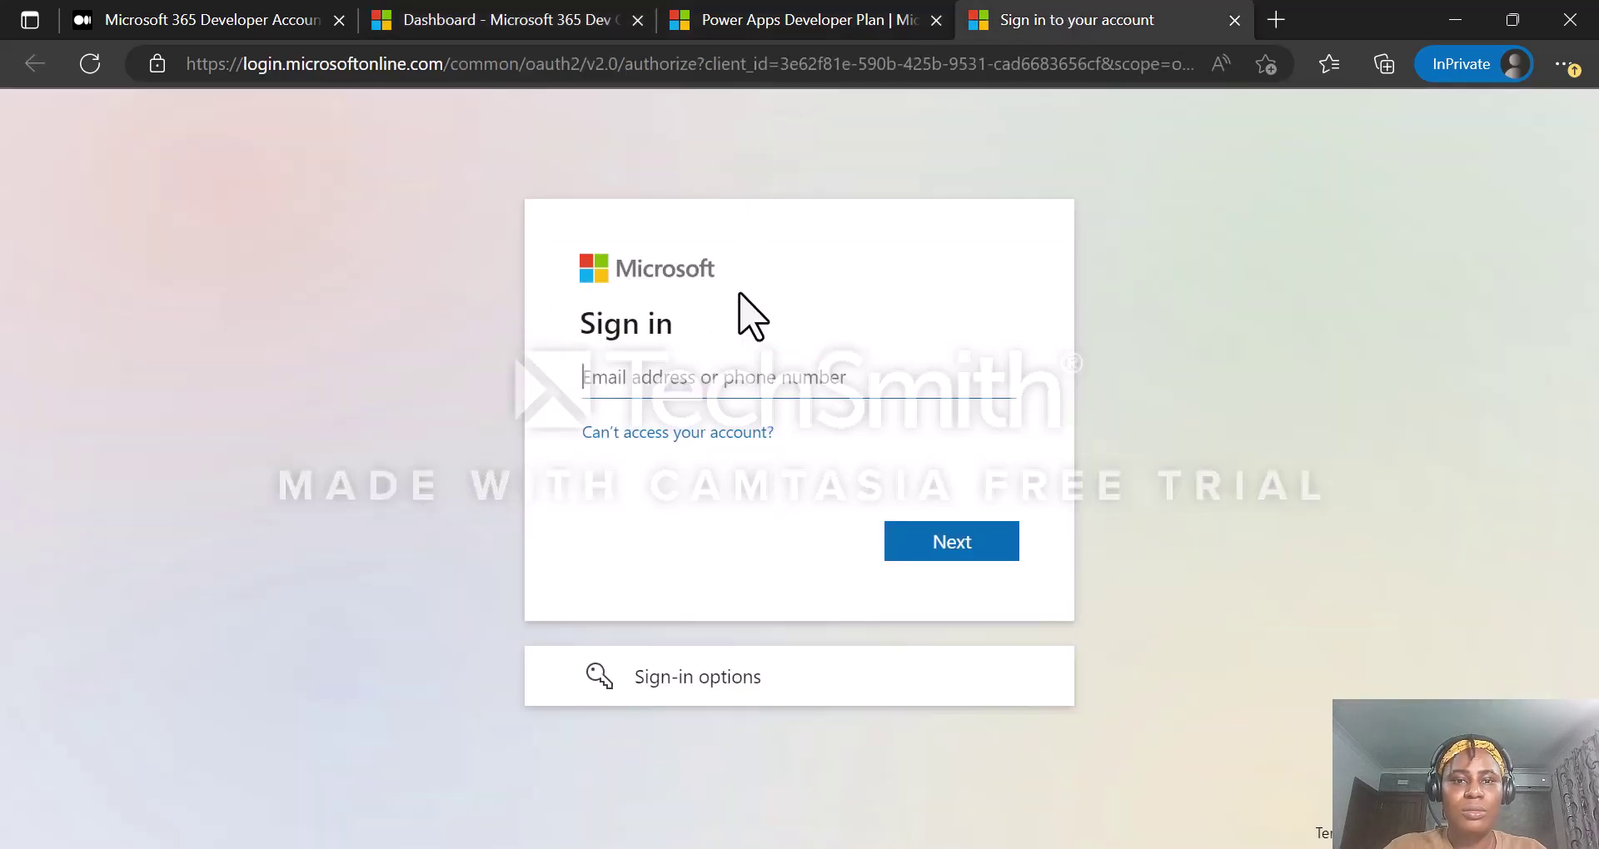
pyautogui.click(778, 367)
pyautogui.hotkey('ctrl', 'v')
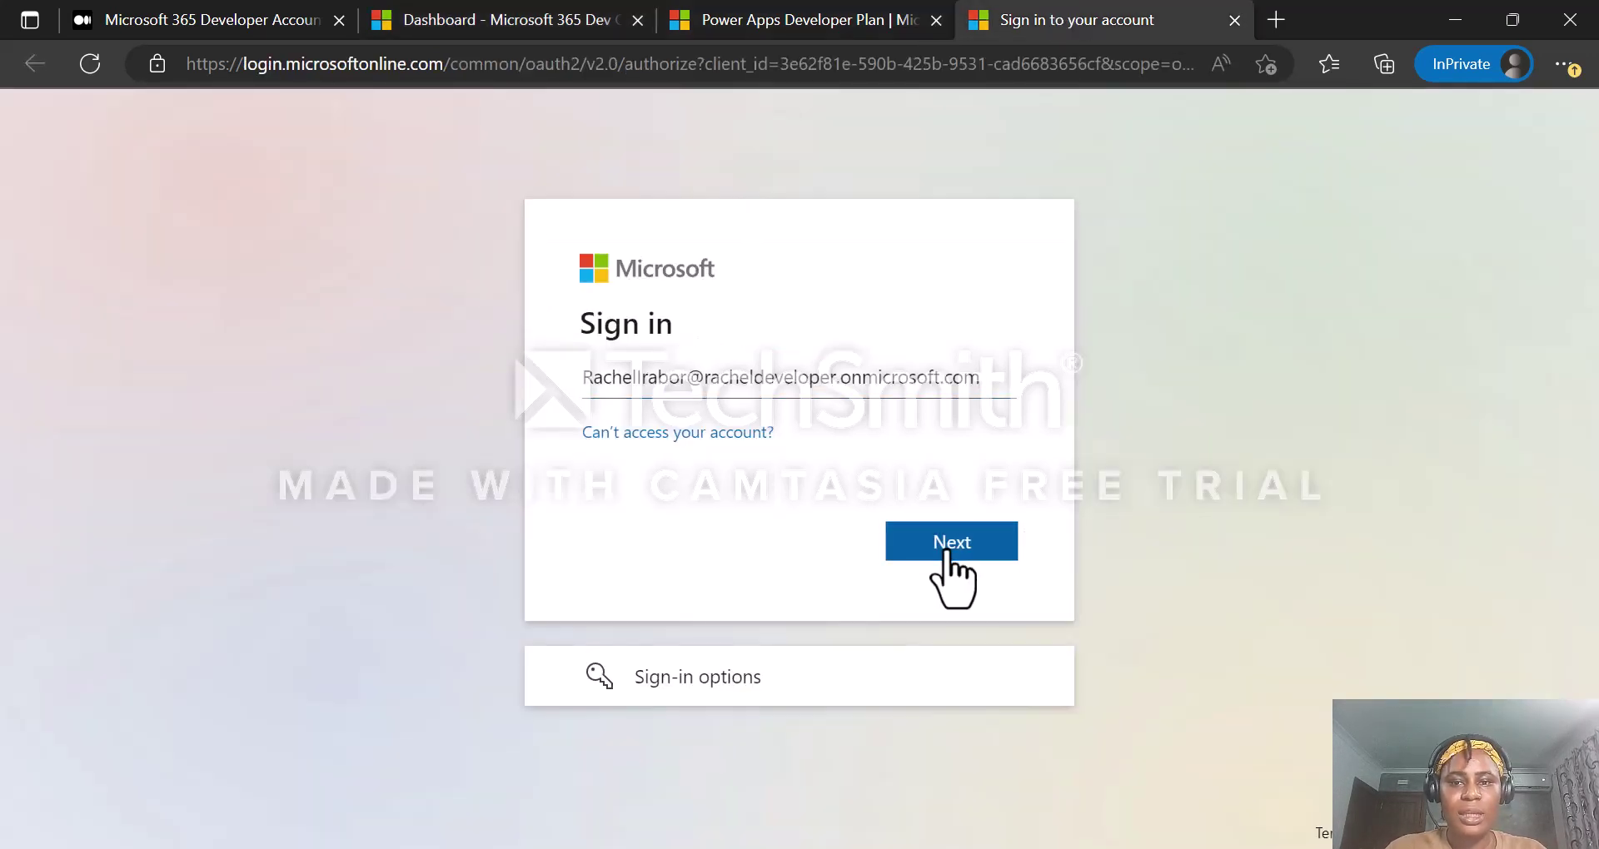
pyautogui.click(947, 545)
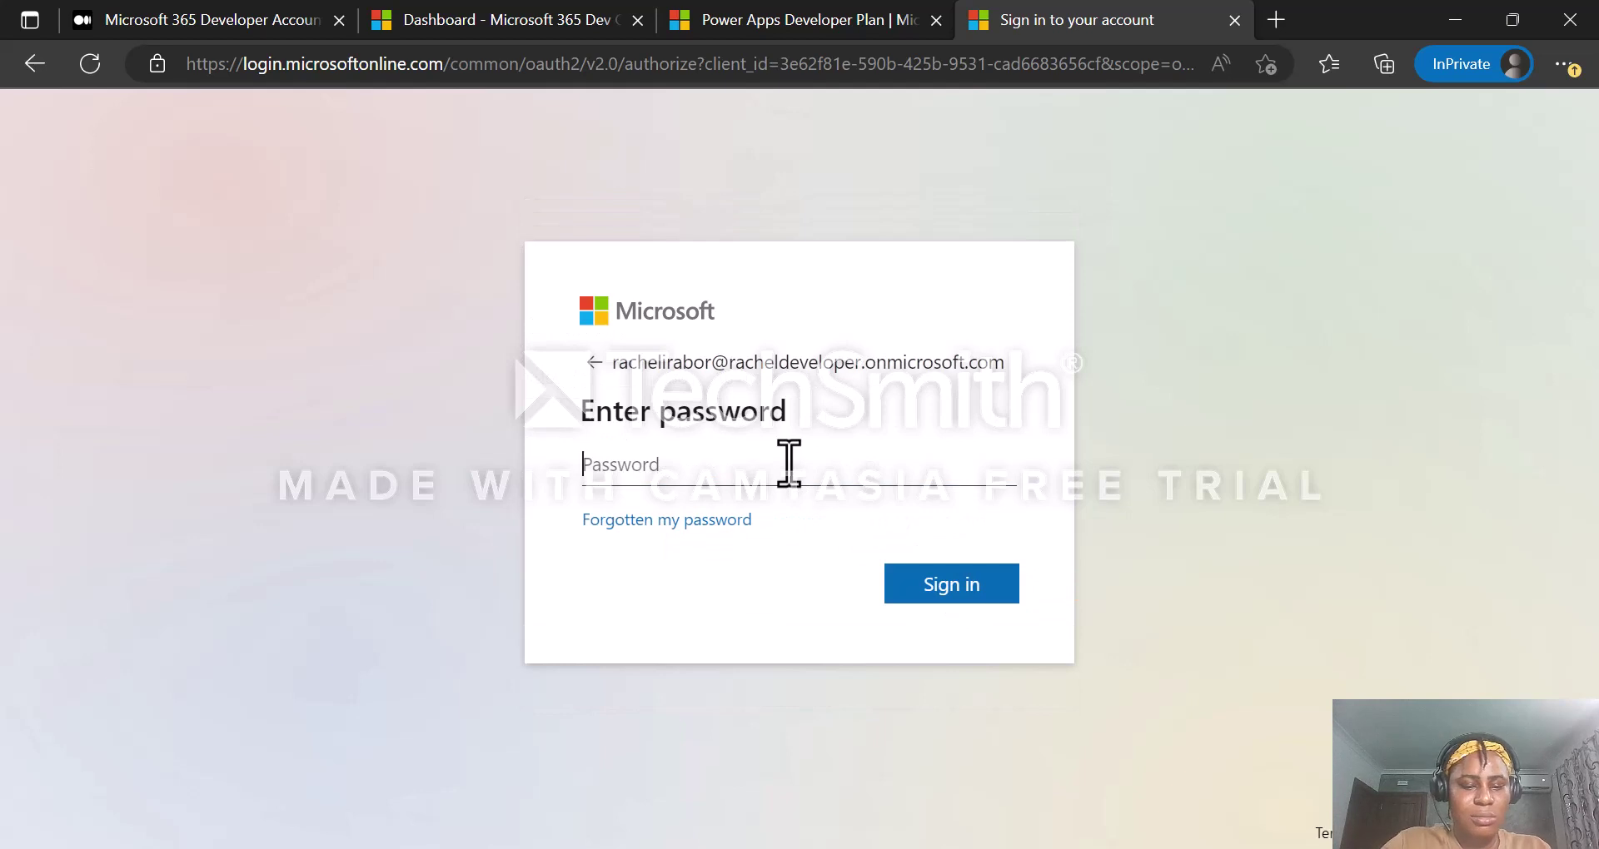
pyautogui.write('*****')
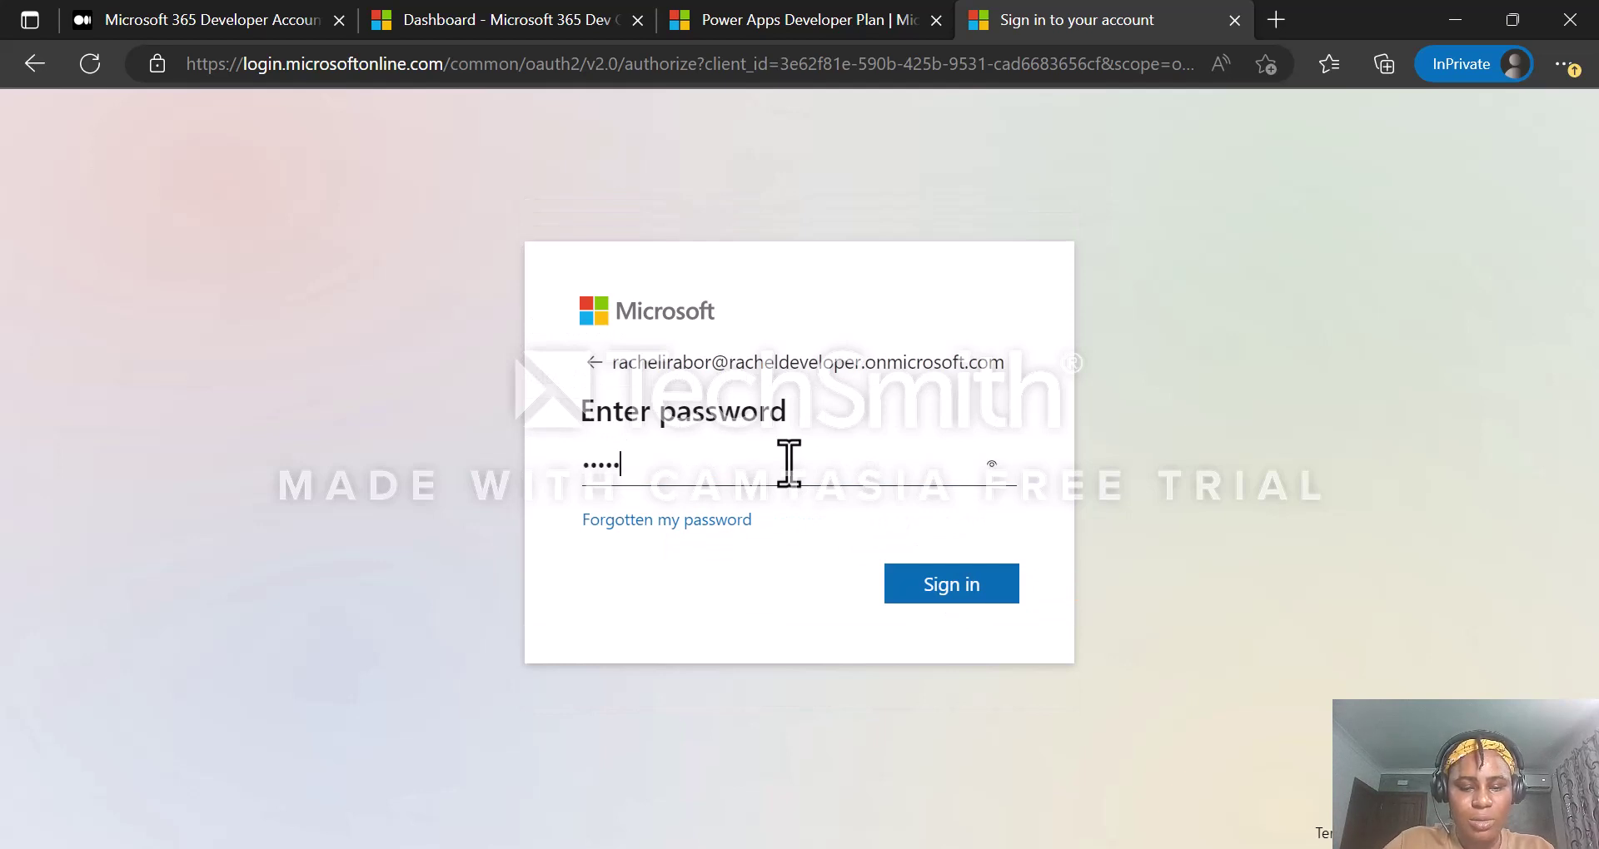
pyautogui.write('***********')
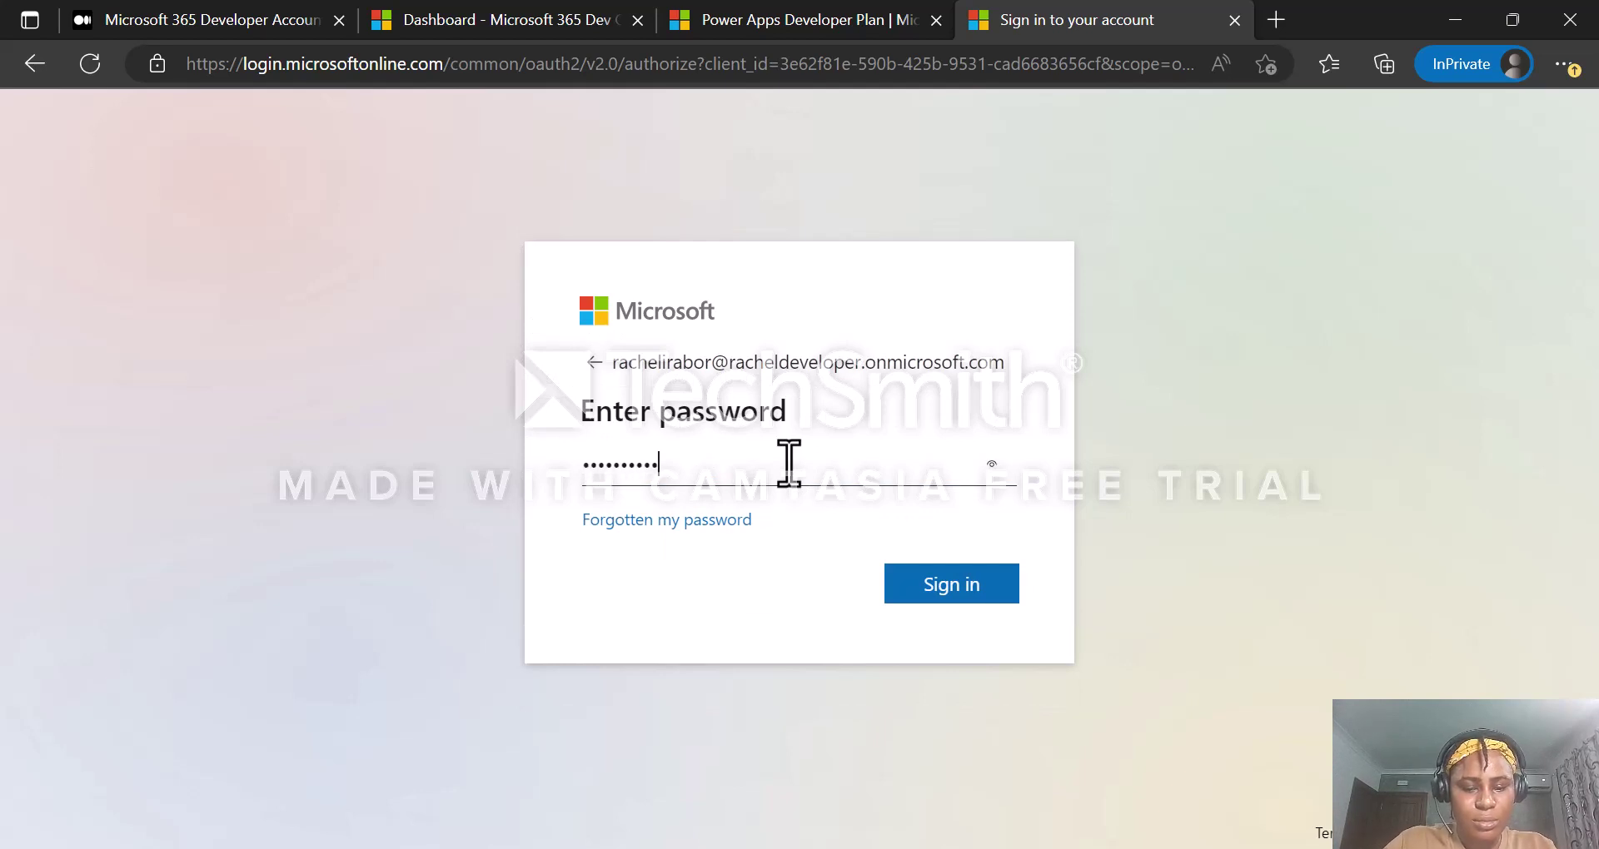
pyautogui.write('**')
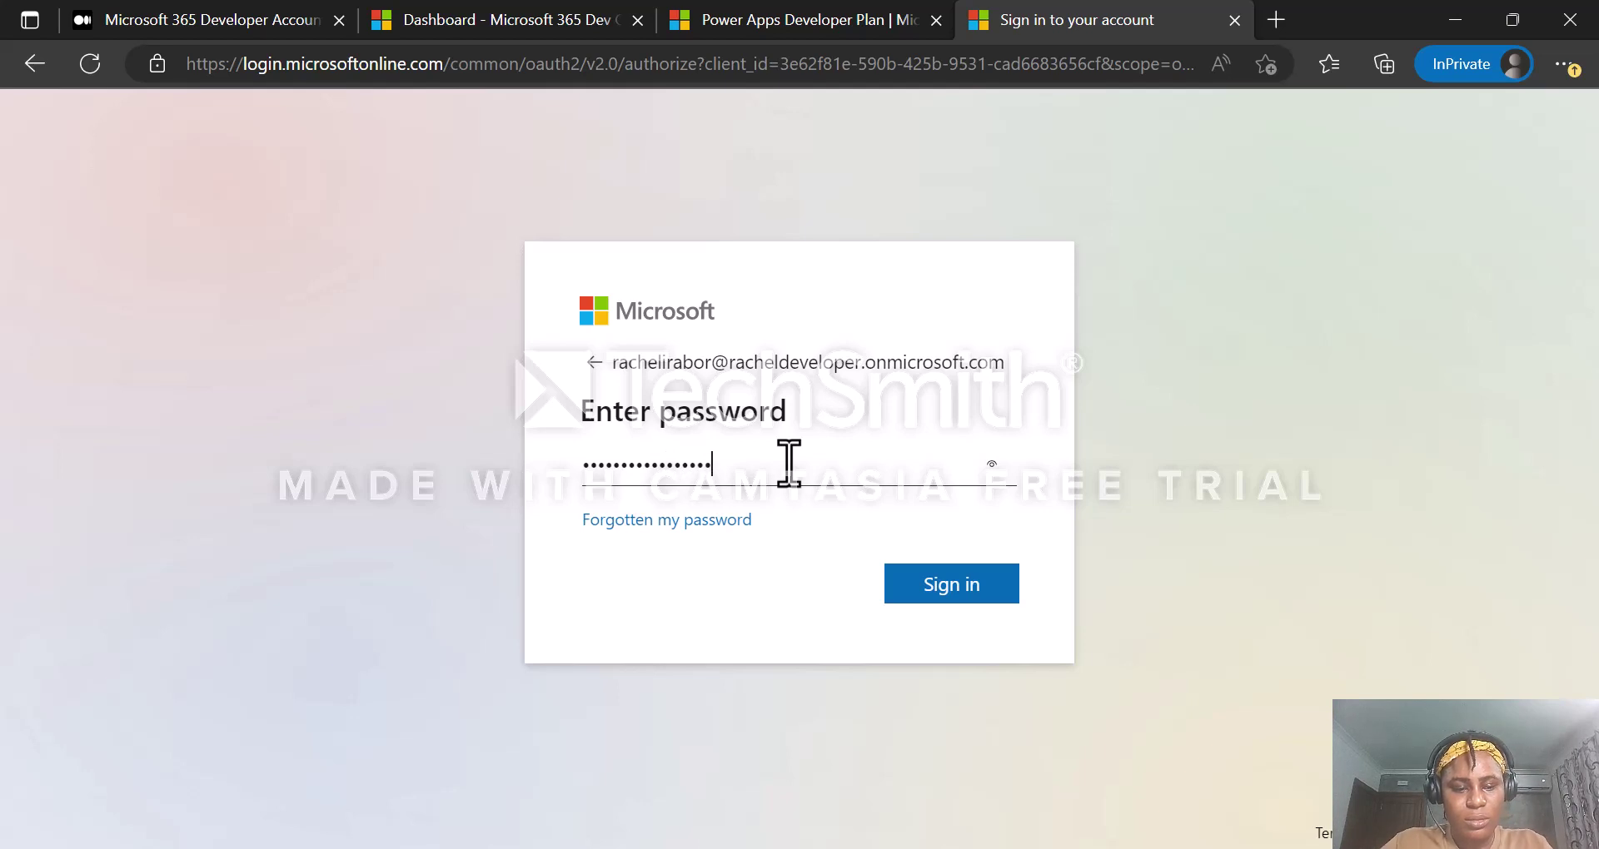
pyautogui.click(908, 582)
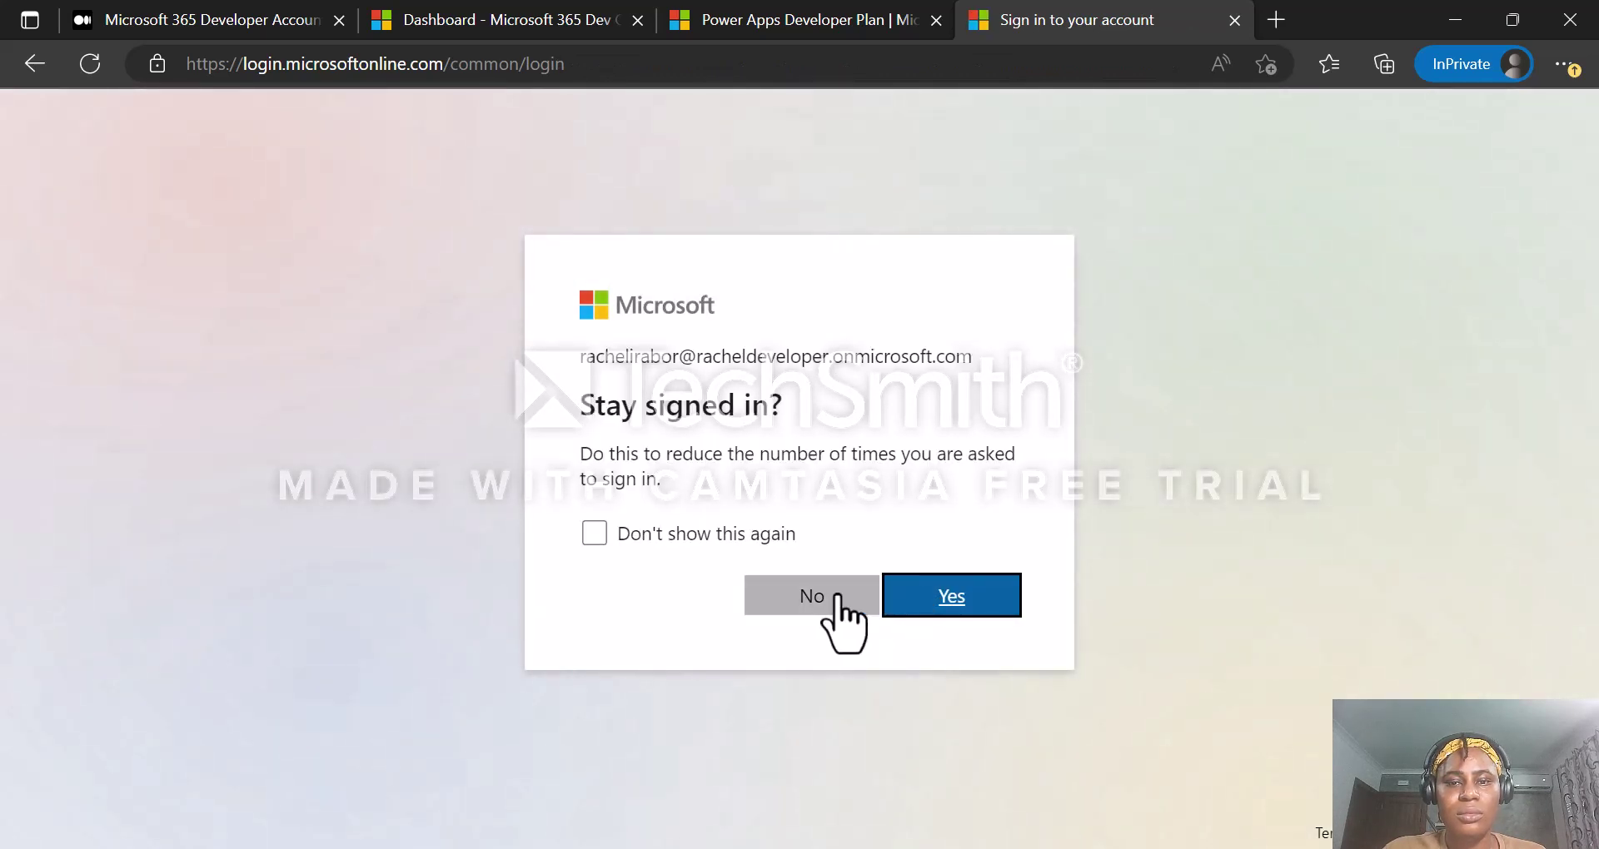
pyautogui.click(835, 594)
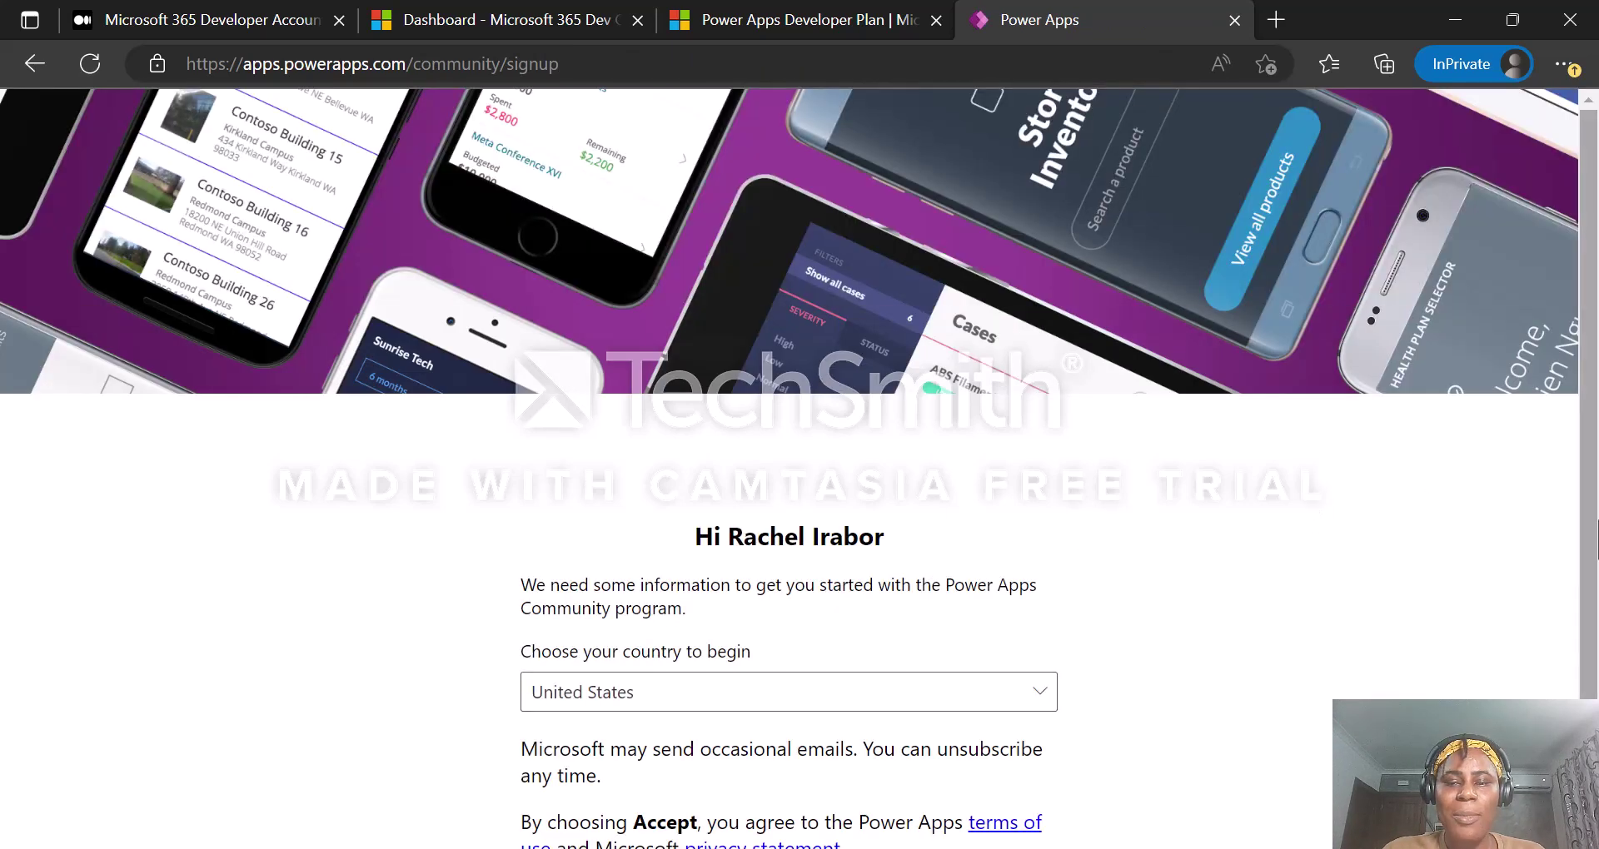
# - Choose Nigeria from the signup country list
pyautogui.moveTo(1595, 541); pyautogui.dragTo(1595, 599)
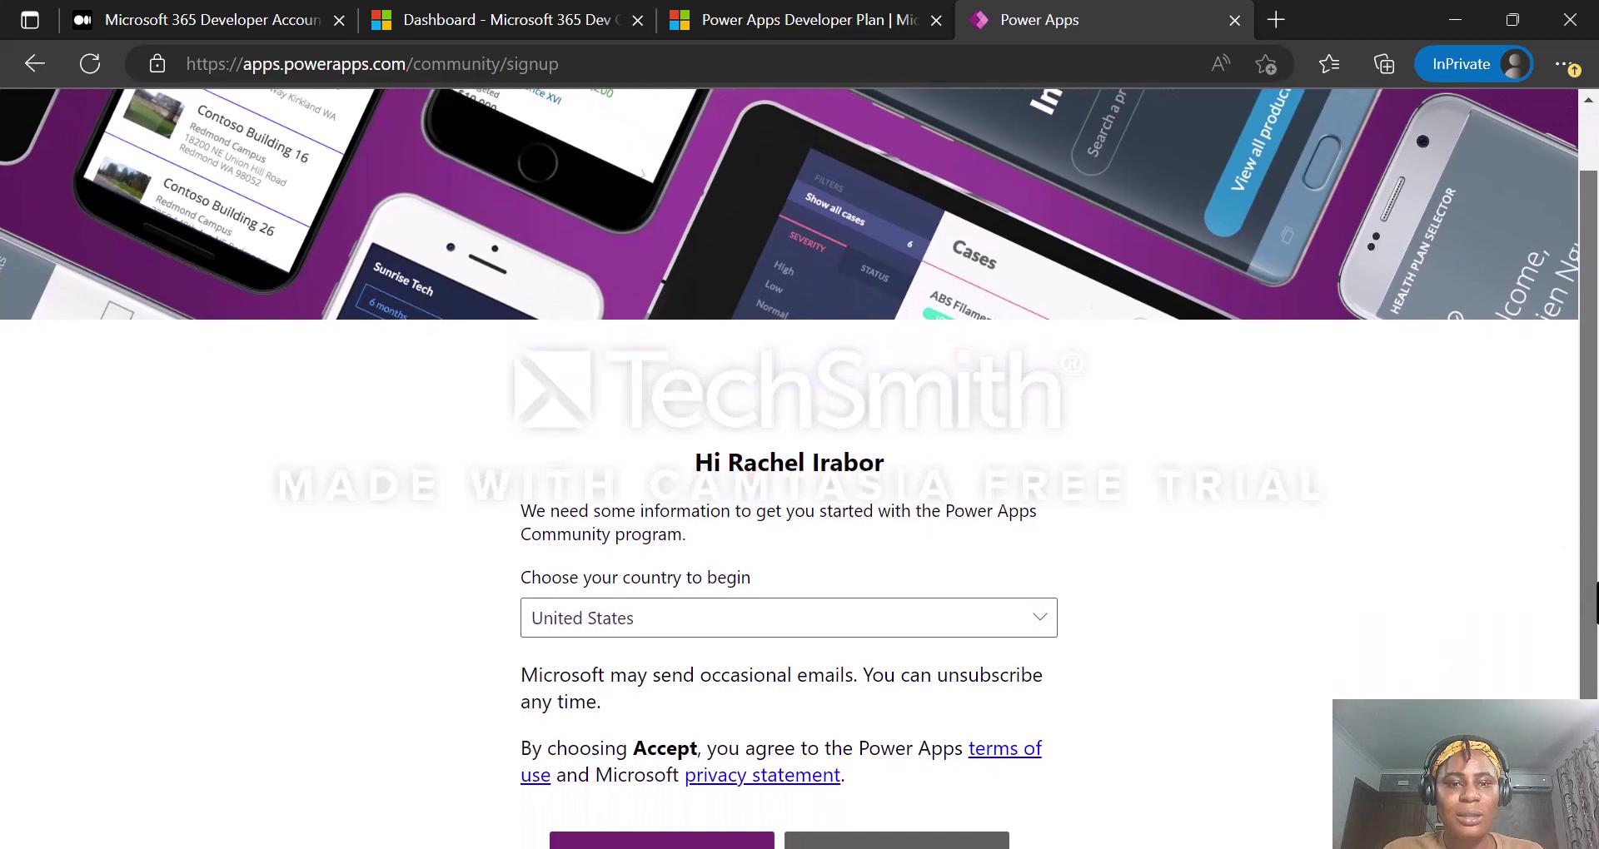
pyautogui.click(803, 626)
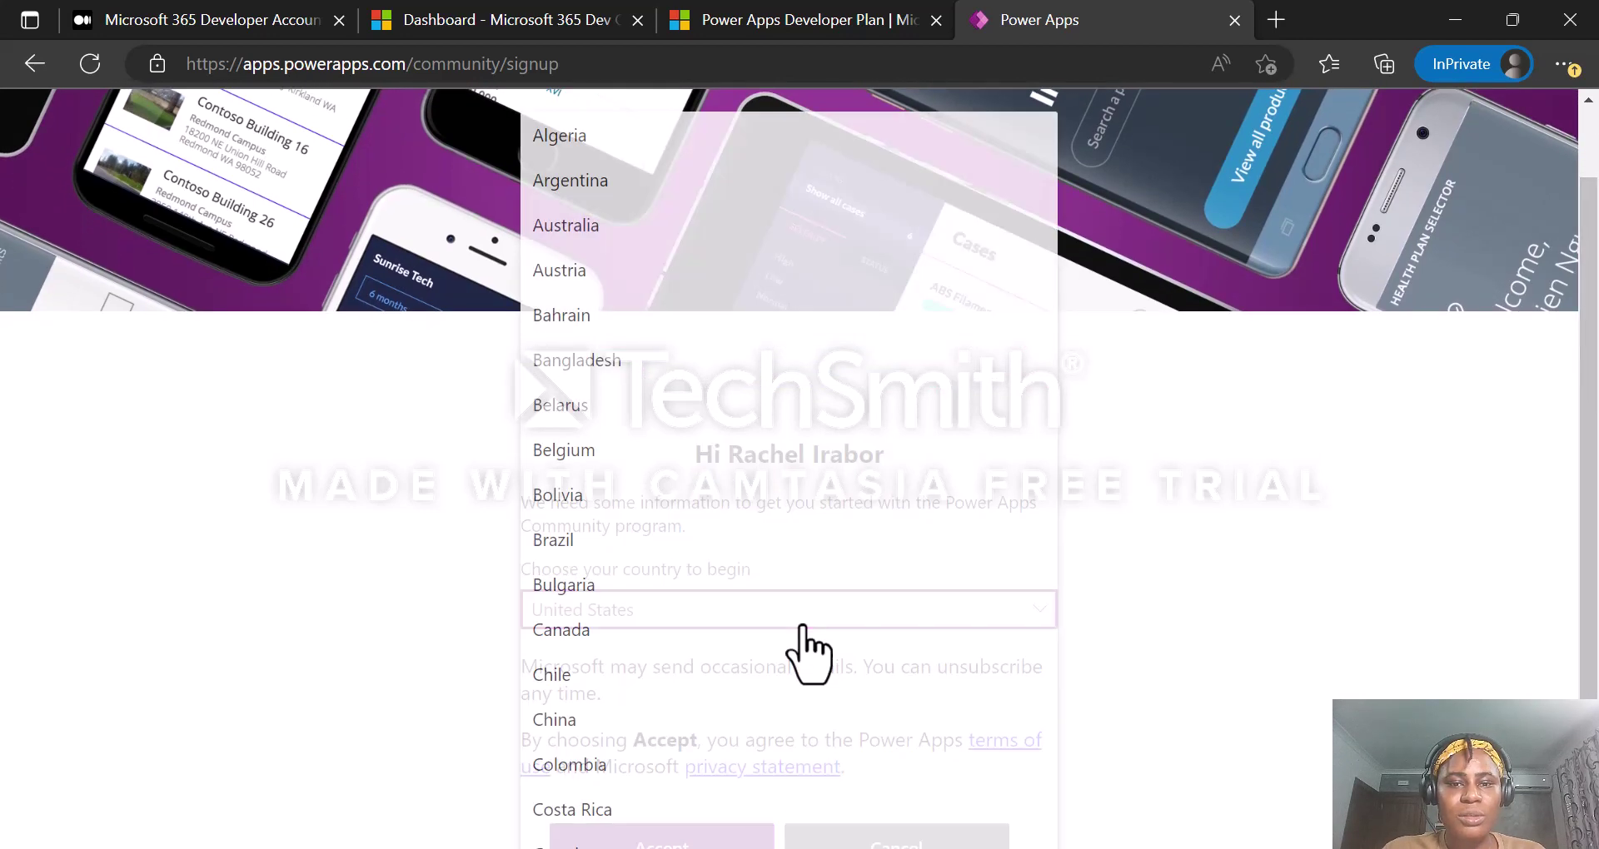
pyautogui.scroll(-15, 1213, 553)
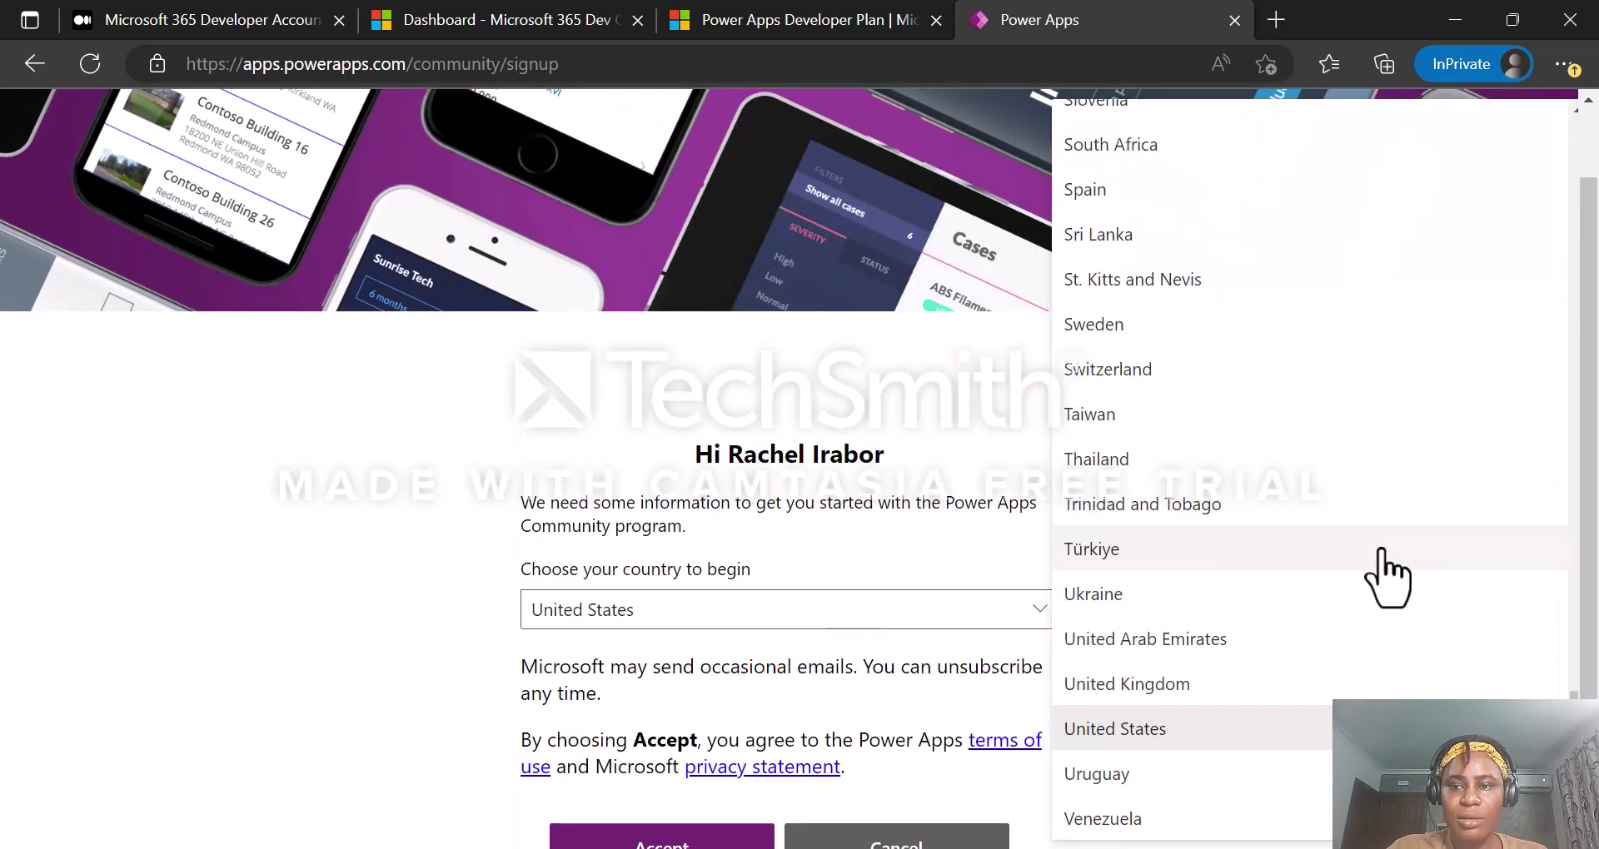
pyautogui.scroll(2, 1307, 466)
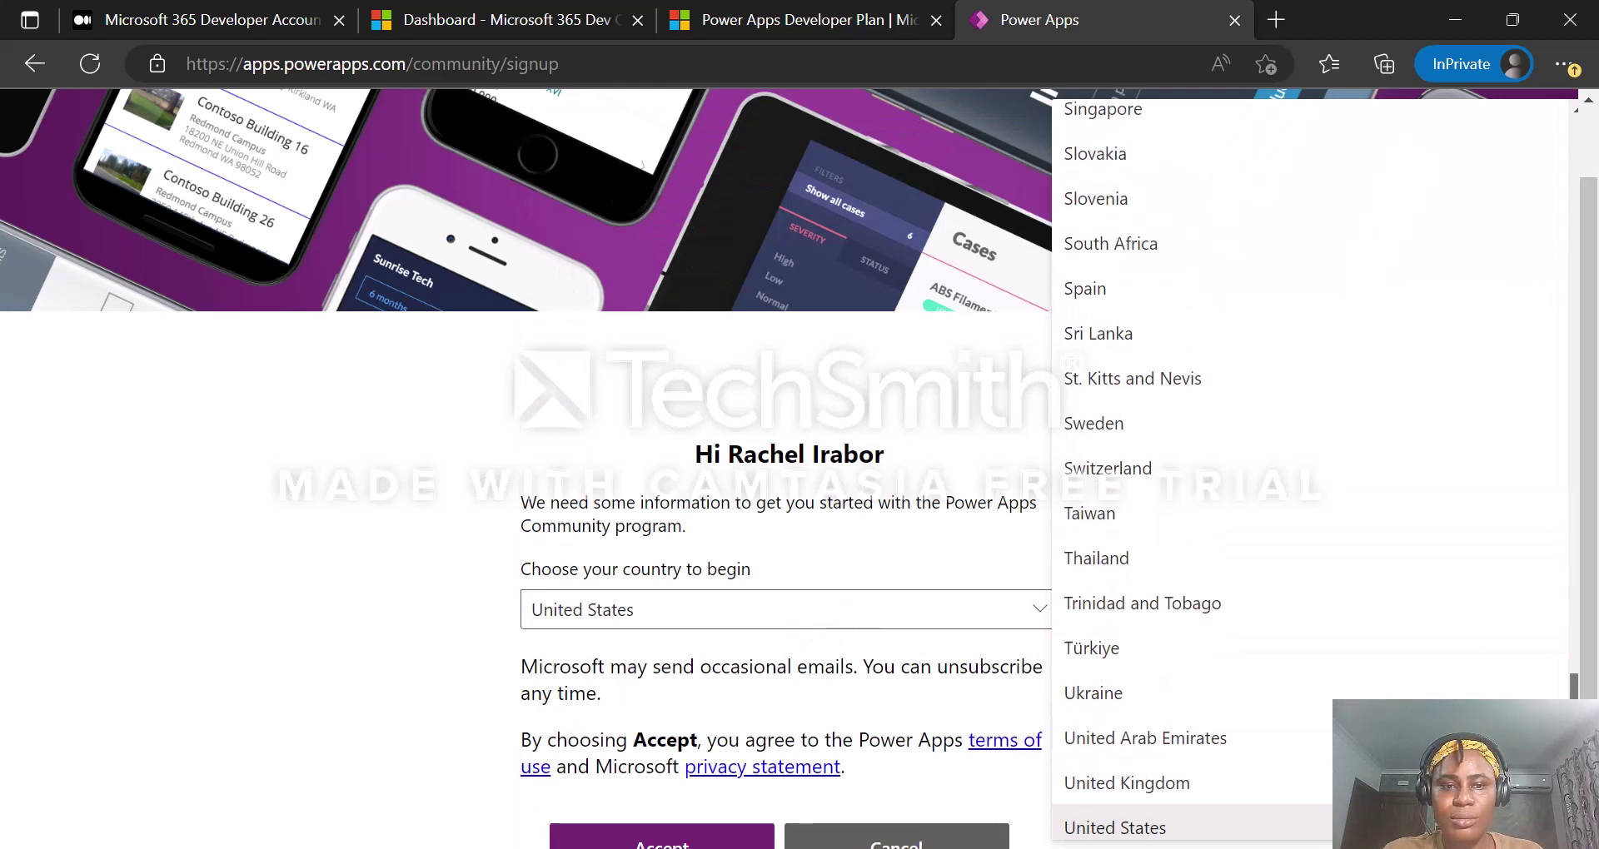
pyautogui.scroll(10, 1295, 299)
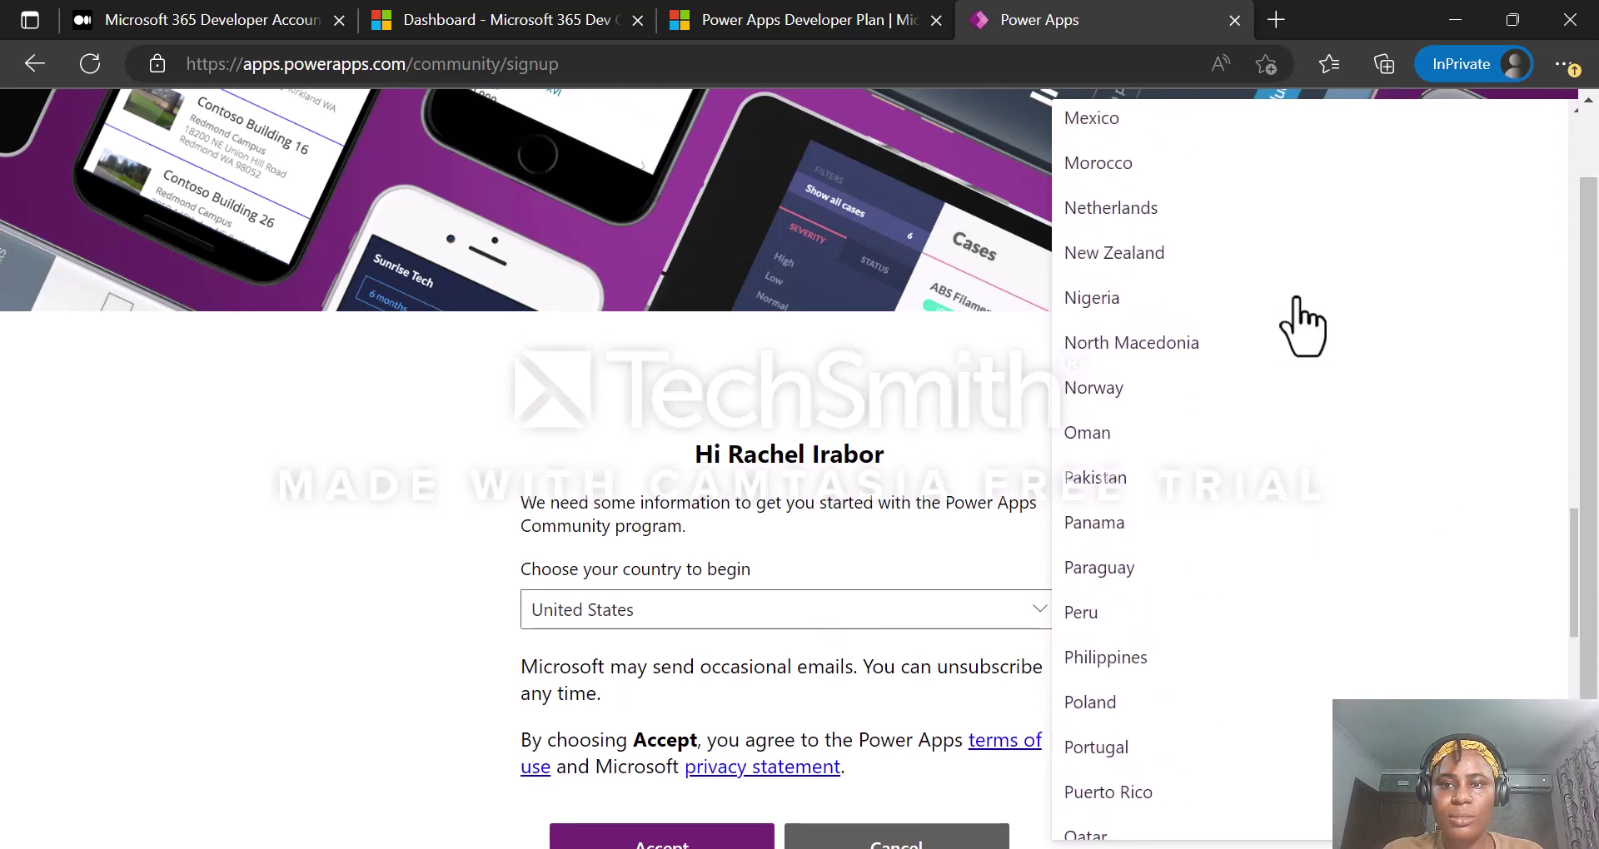
pyautogui.click(1292, 298)
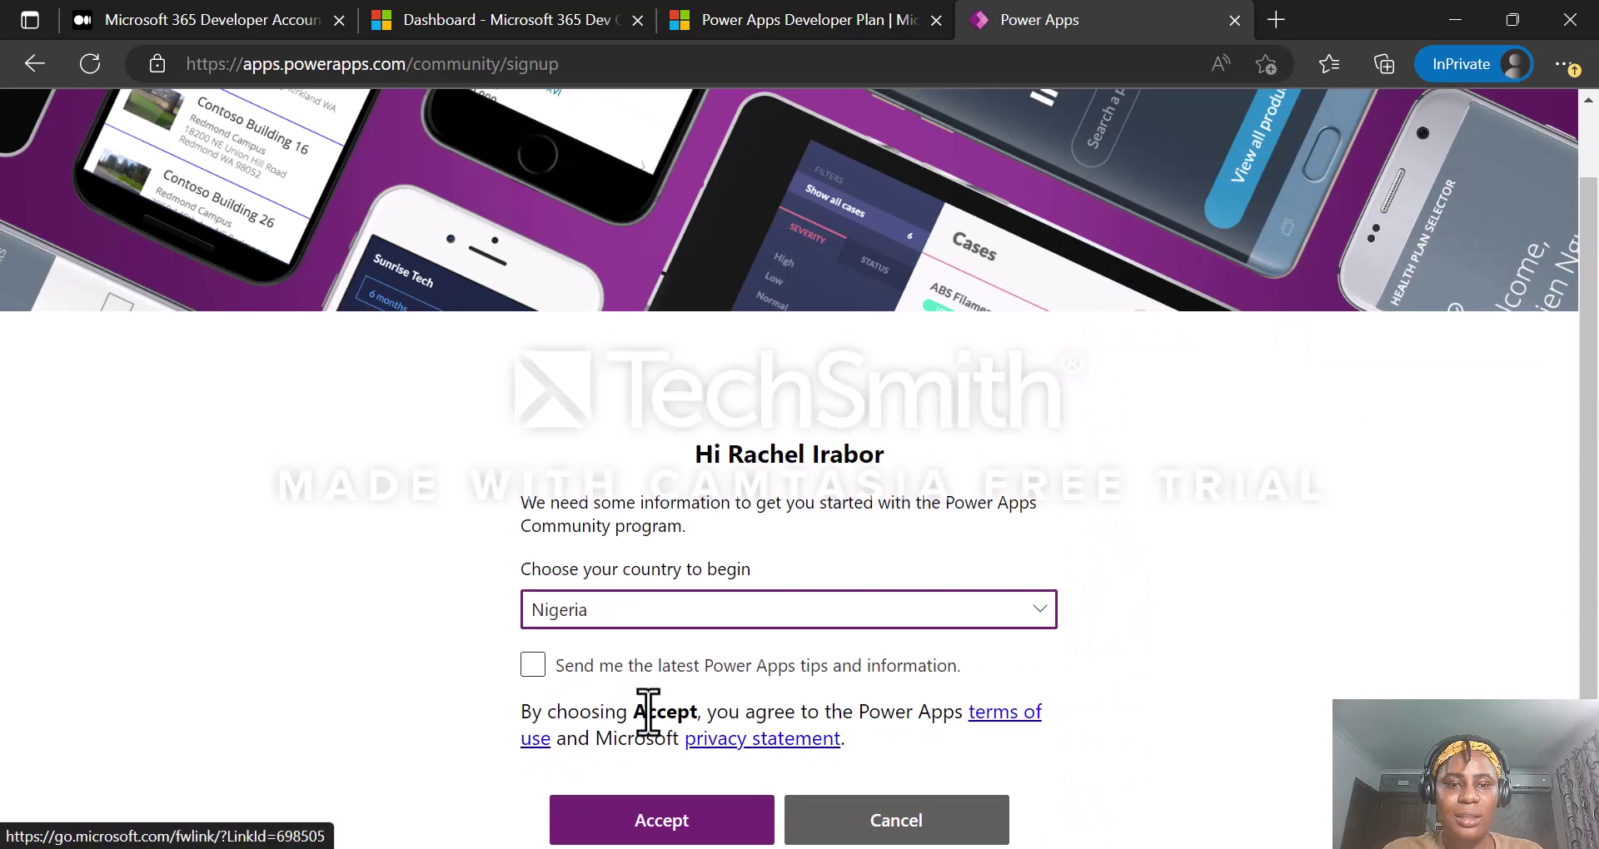
# - Leave the Power Apps tips emails unticked and accept the Community program terms
pyautogui.click(679, 675)
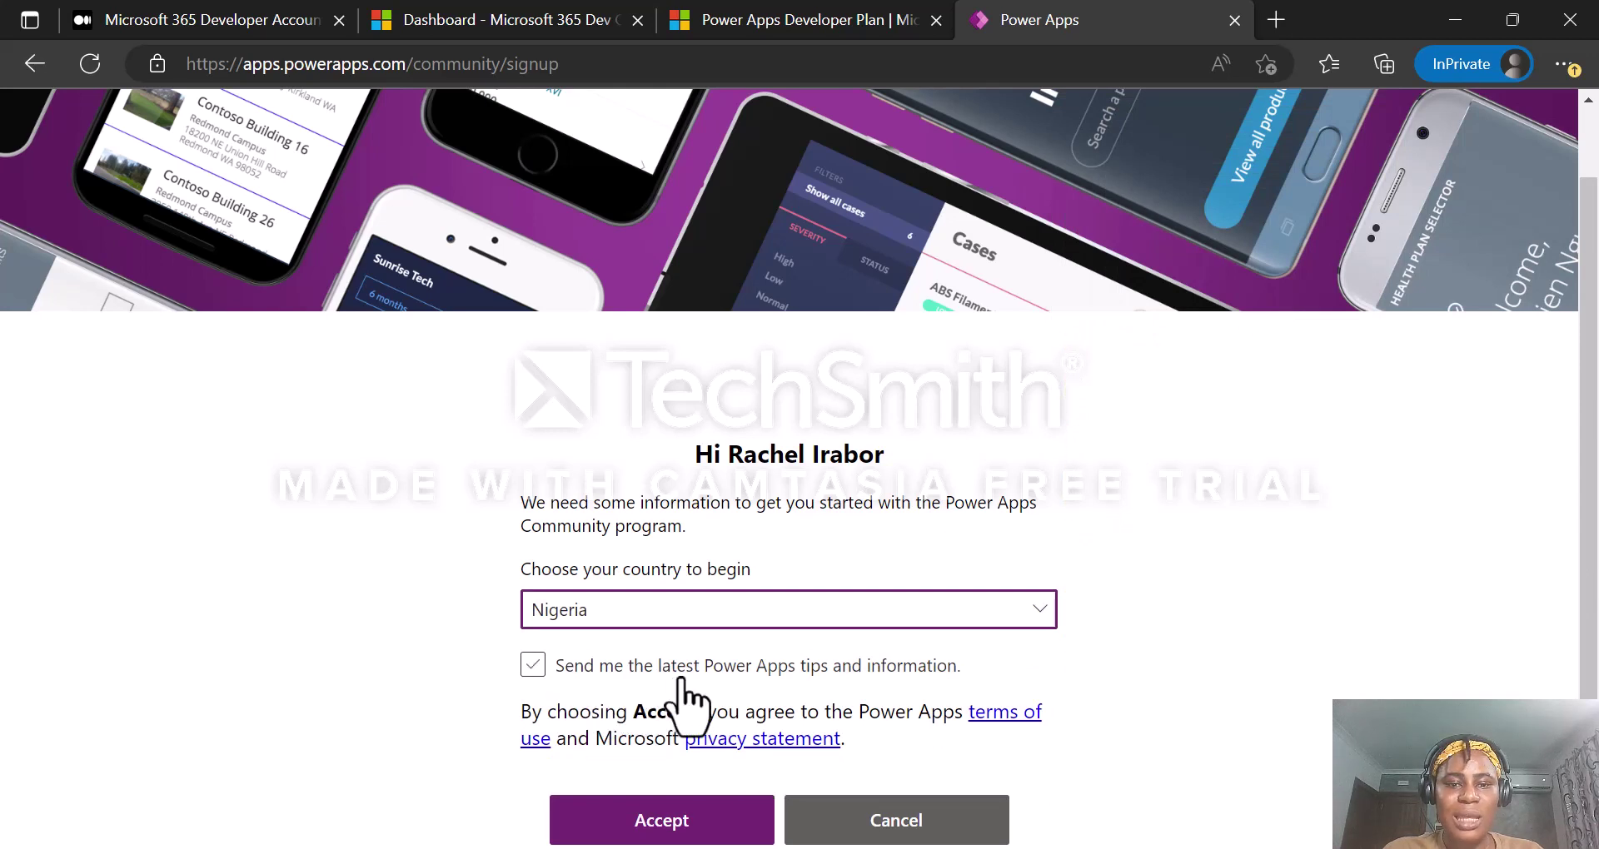
pyautogui.click(858, 671)
pyautogui.click(670, 837)
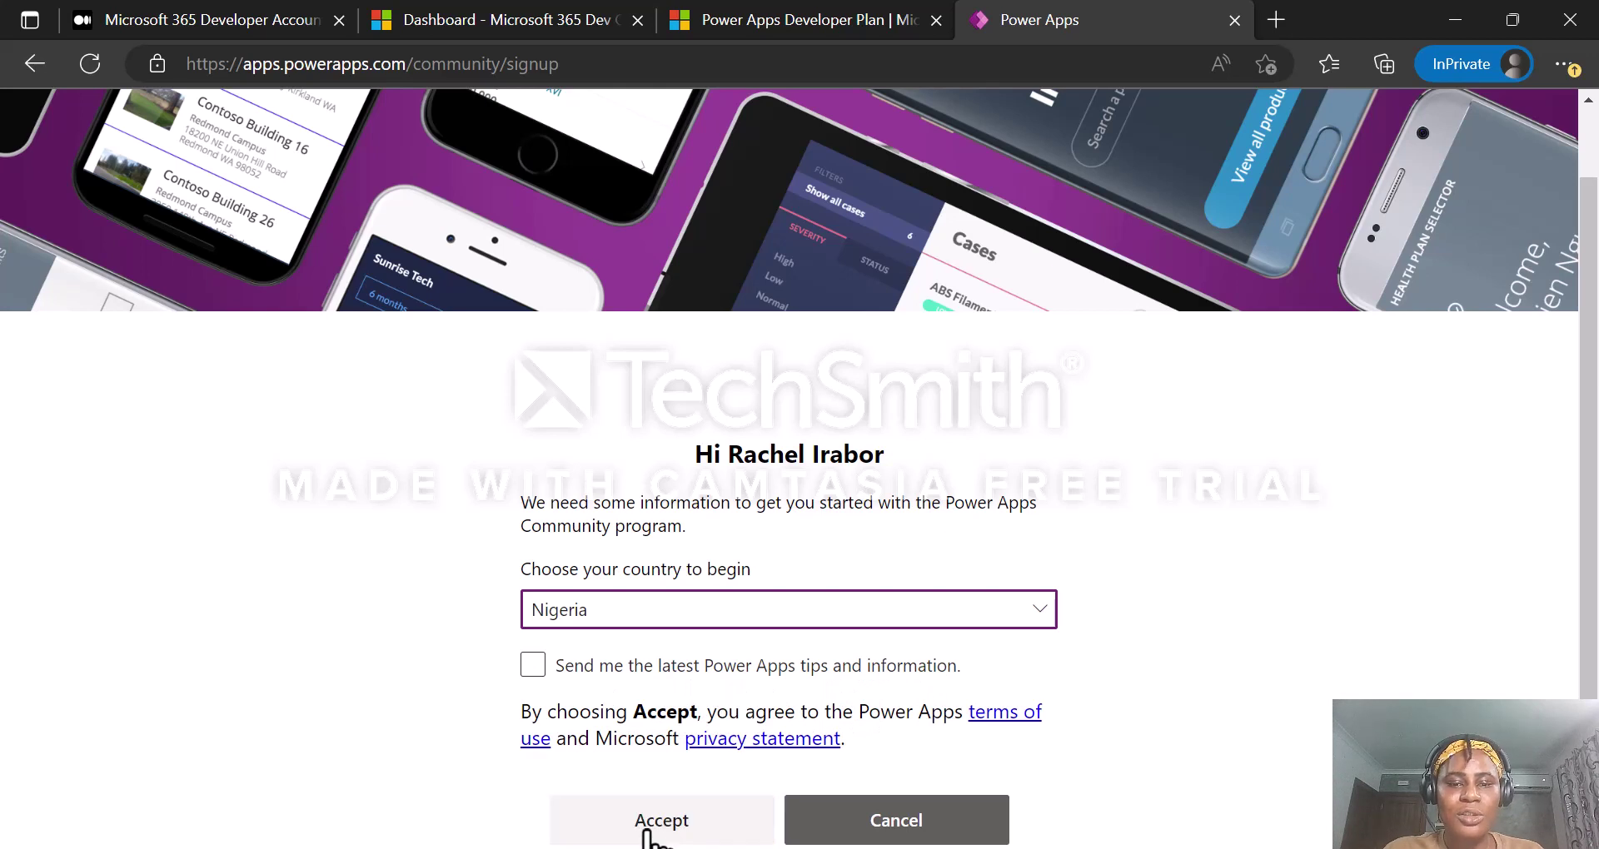
pyautogui.click(647, 835)
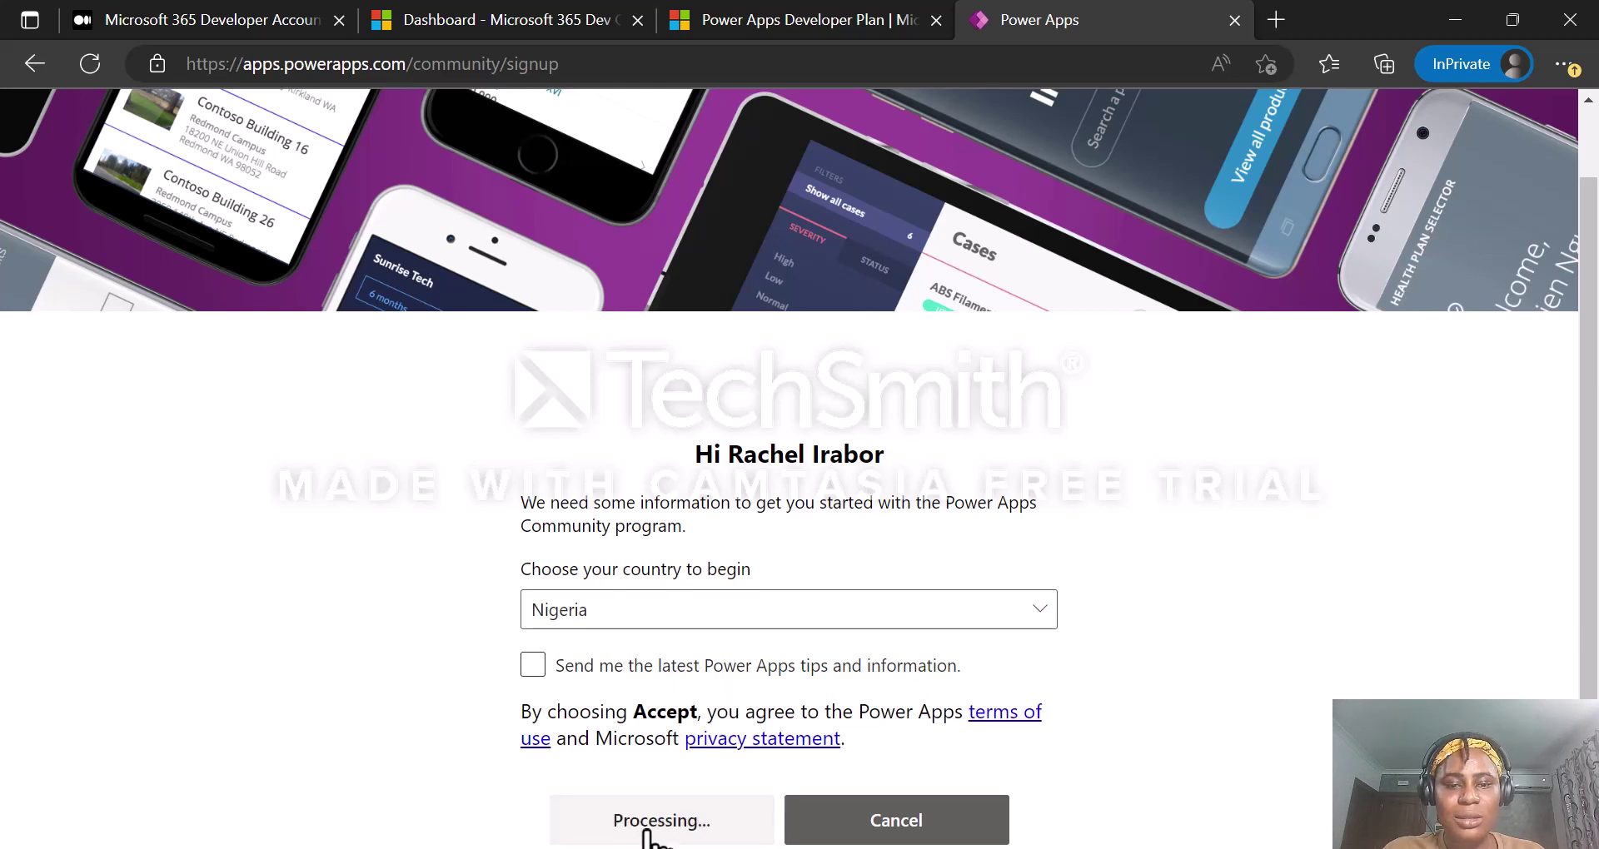
# - Close the Contact Information form and skip the welcome tour to reach Power Apps Home
pyautogui.scroll(-1, 1588, 583)
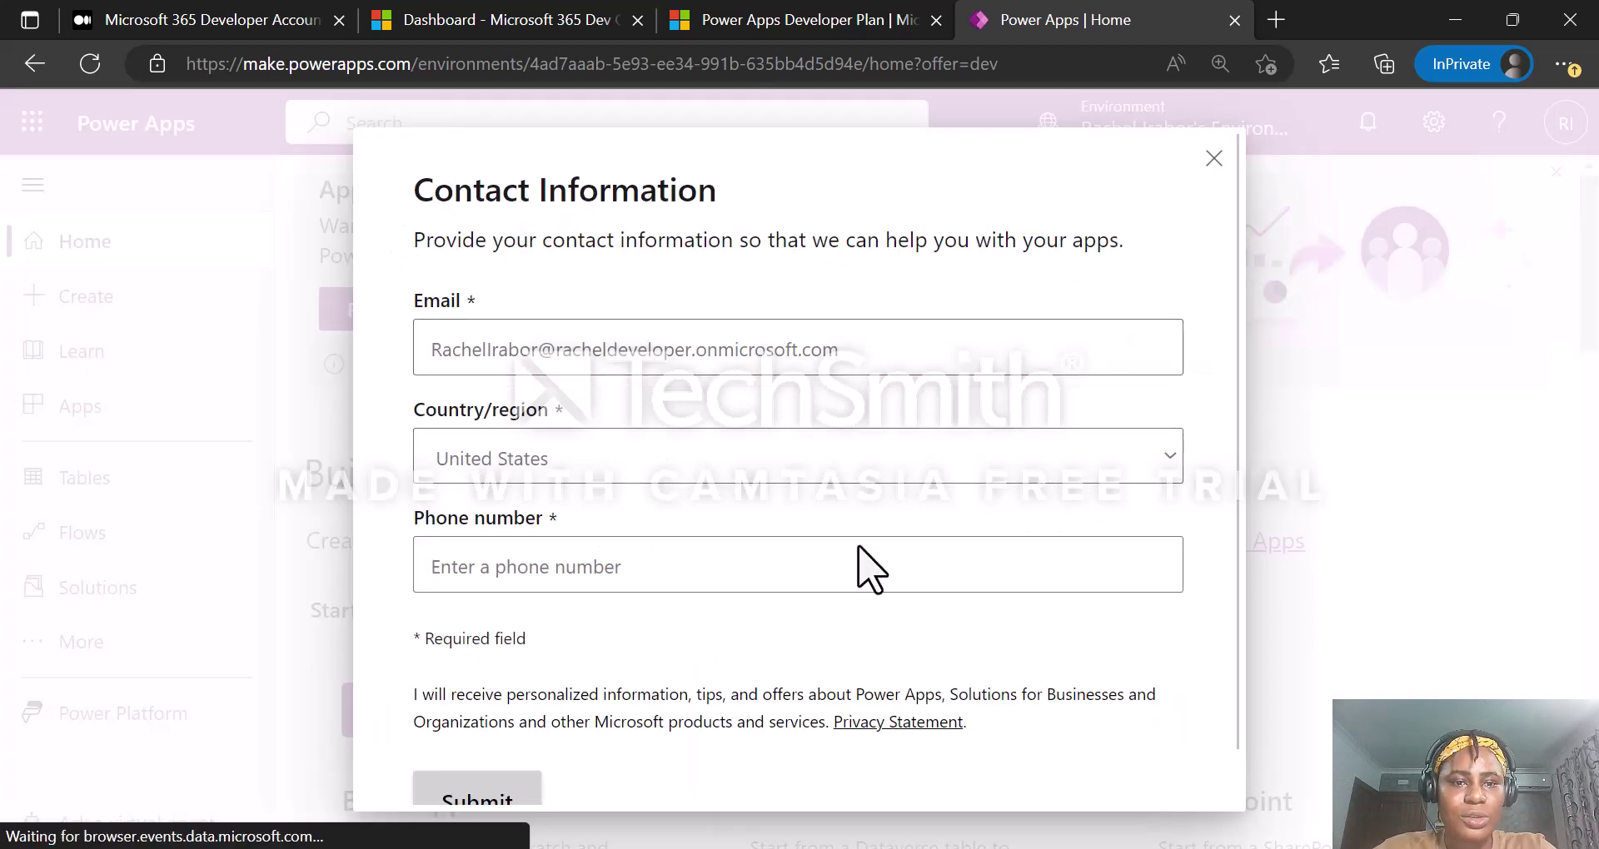
pyautogui.click(1213, 159)
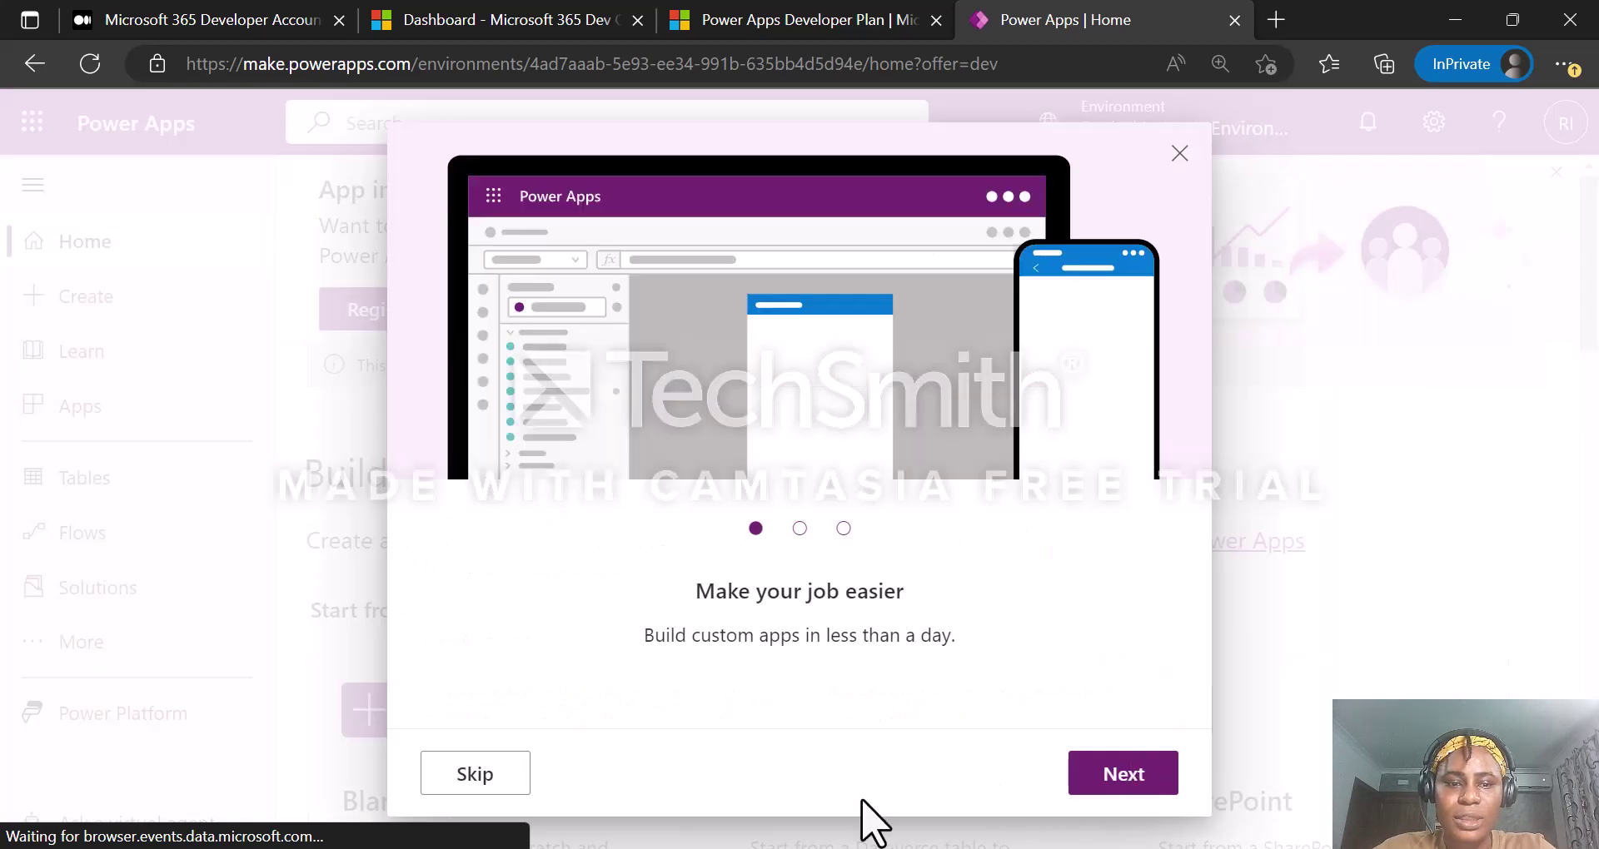
pyautogui.click(515, 783)
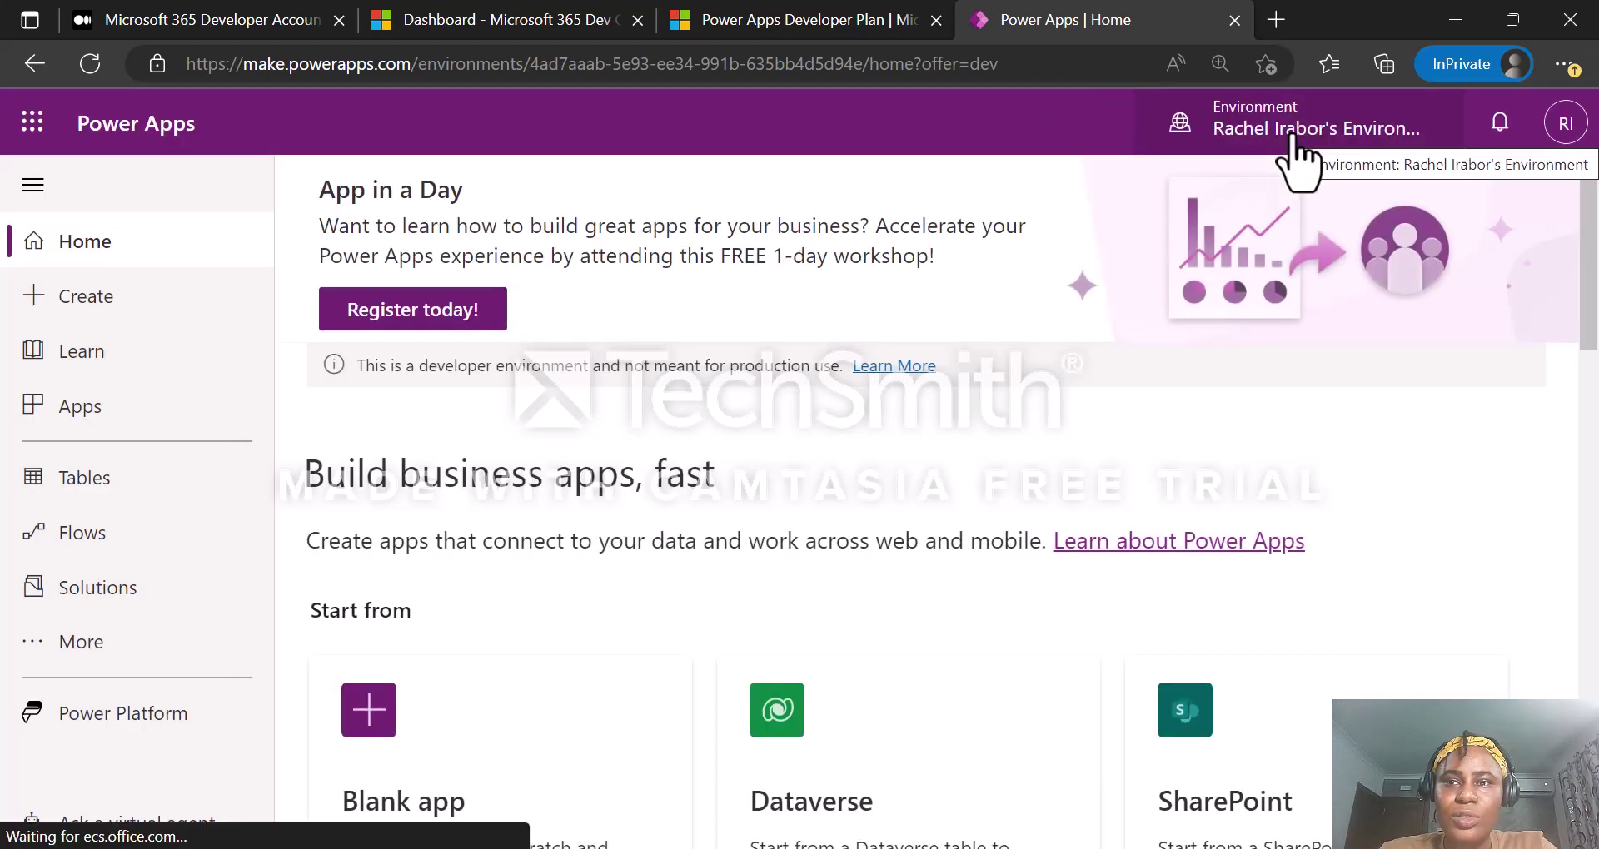
pyautogui.click(1292, 138)
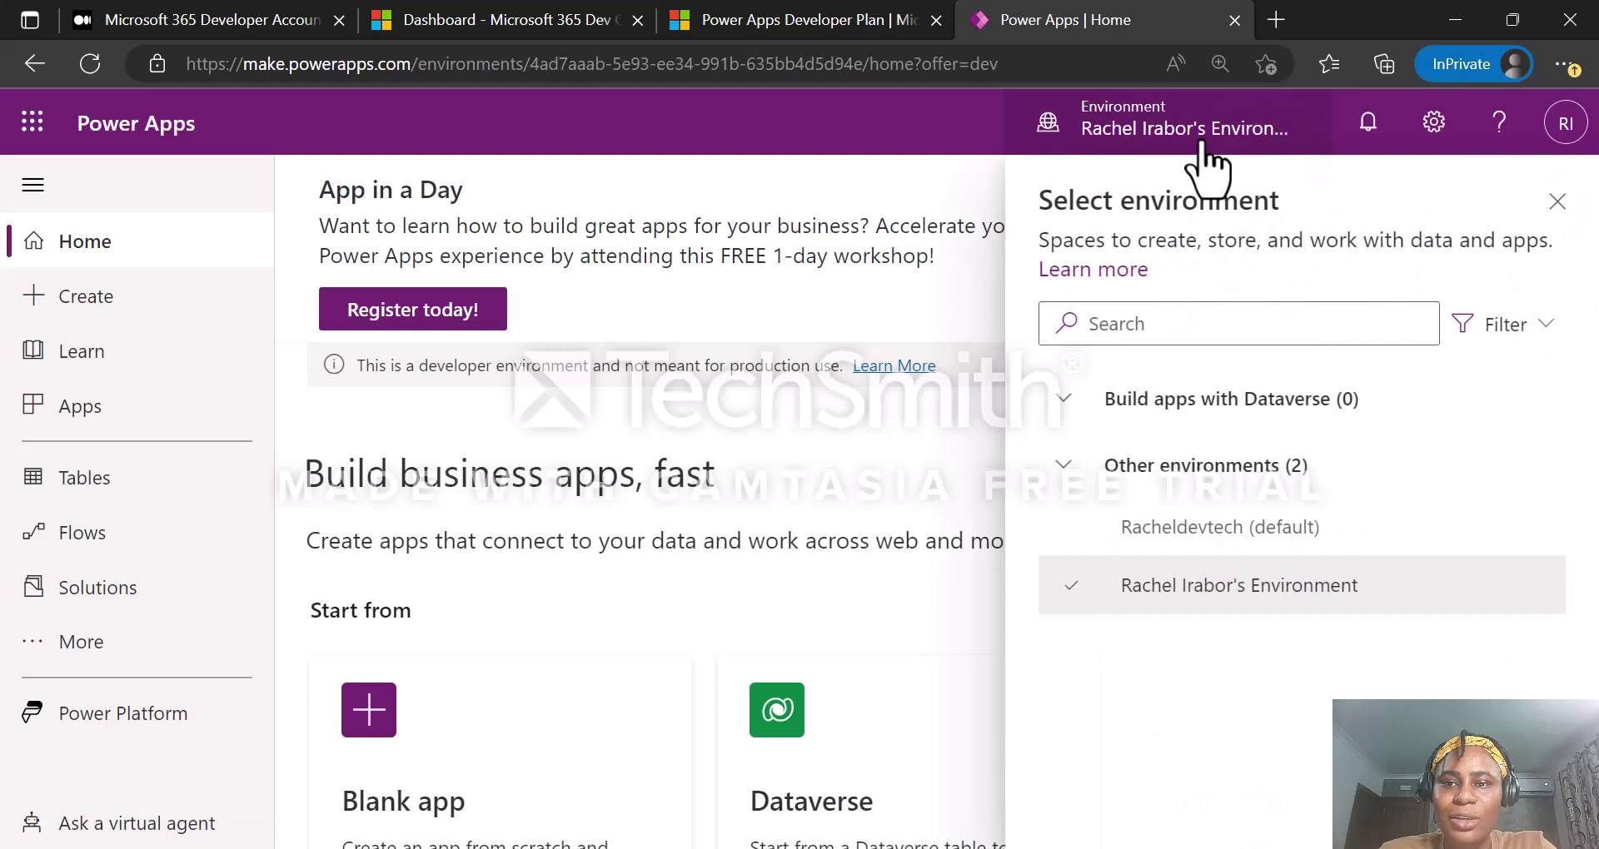
pyautogui.moveTo(1169, 549)
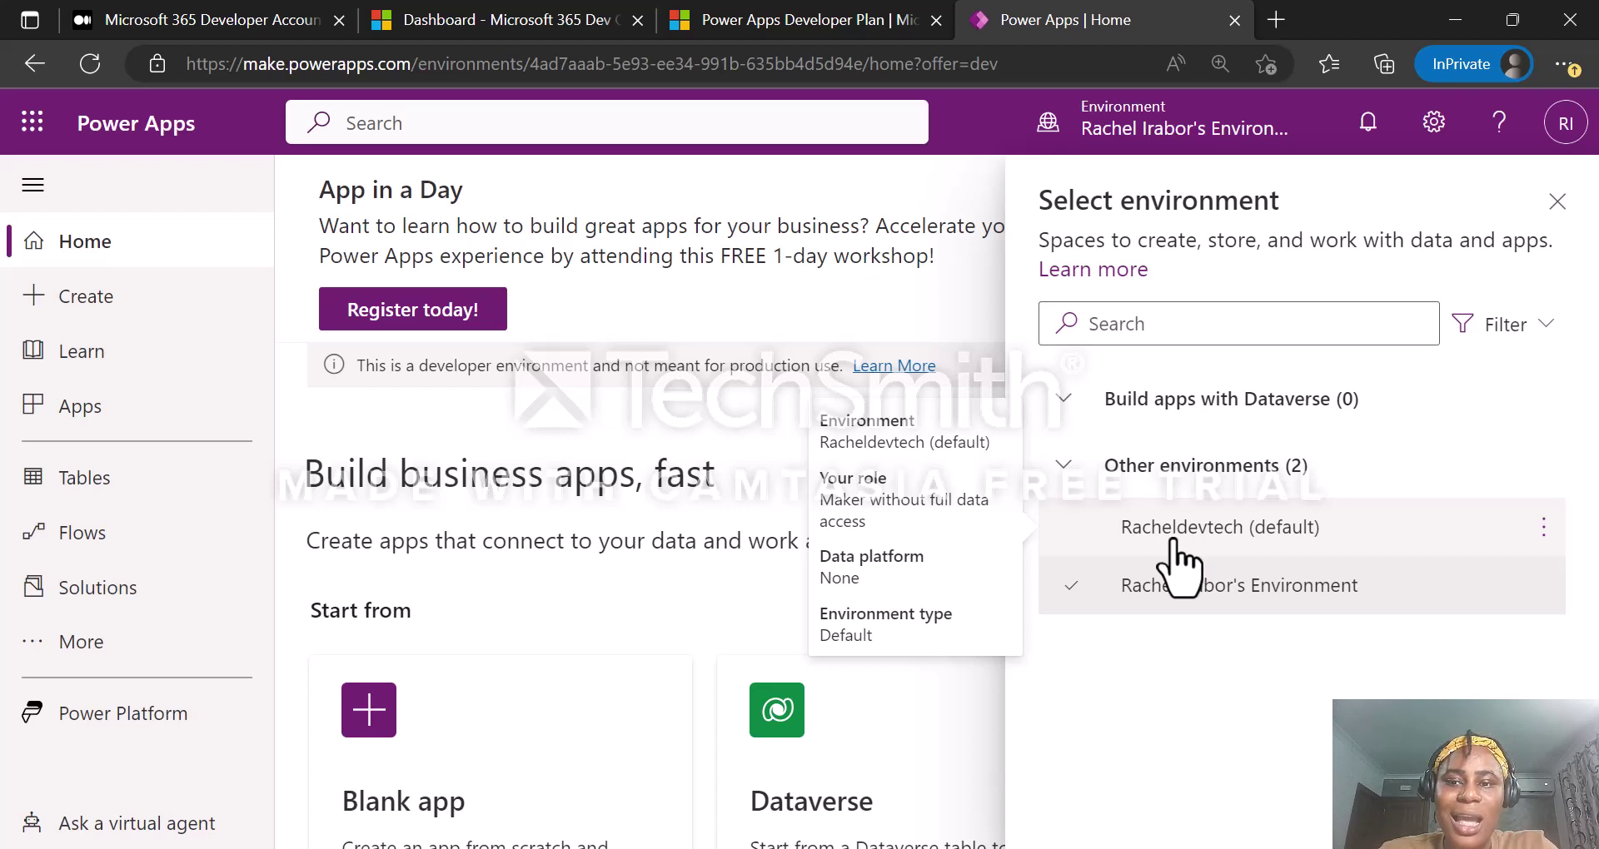
pyautogui.moveTo(1175, 608)
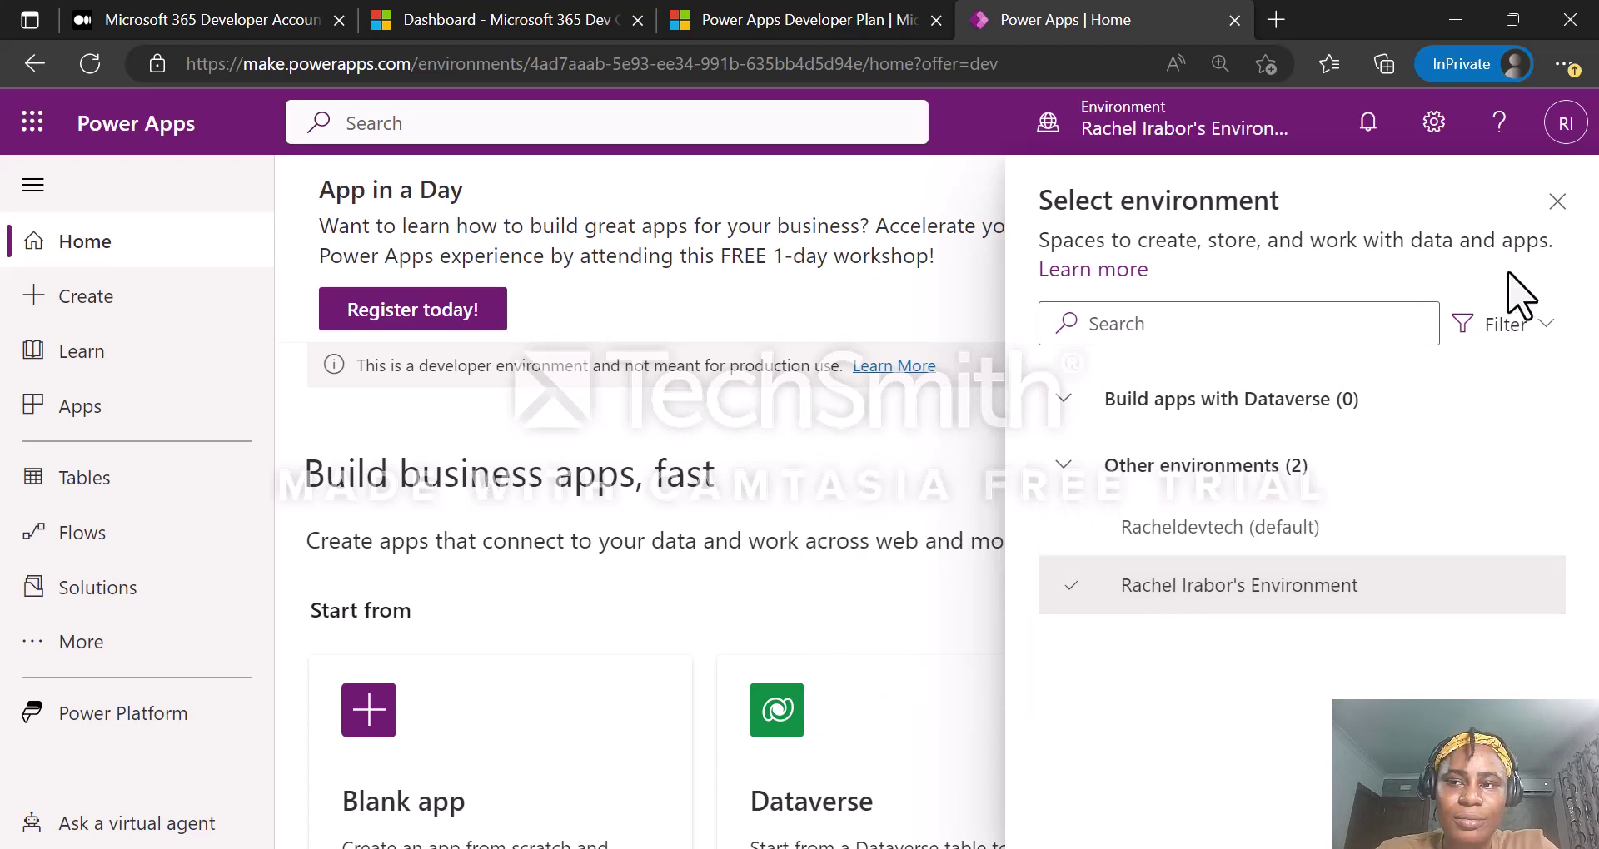
pyautogui.click(1556, 201)
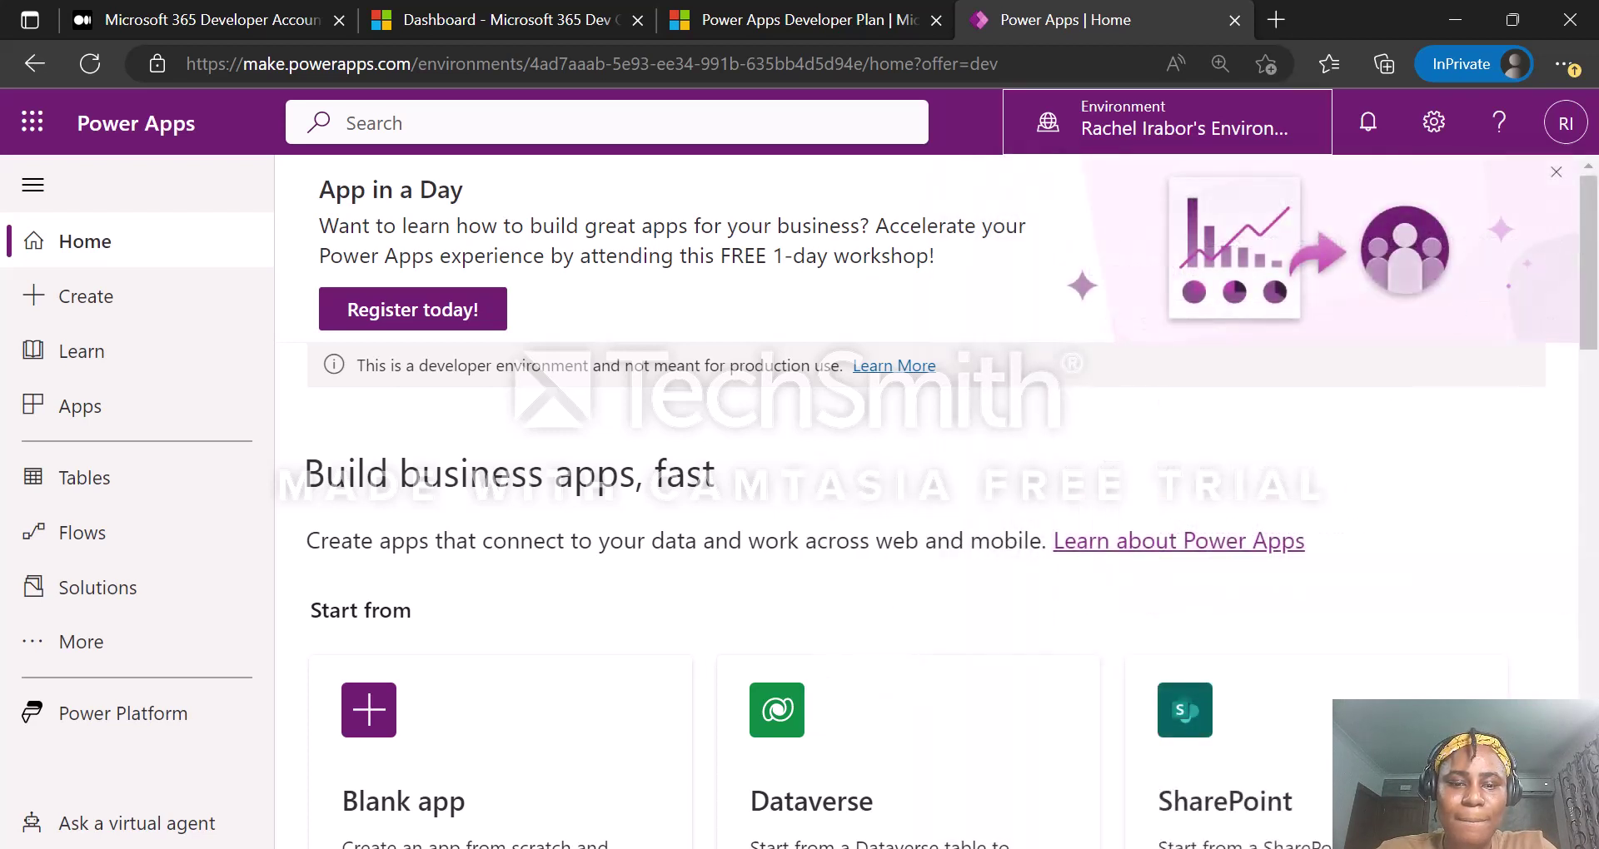